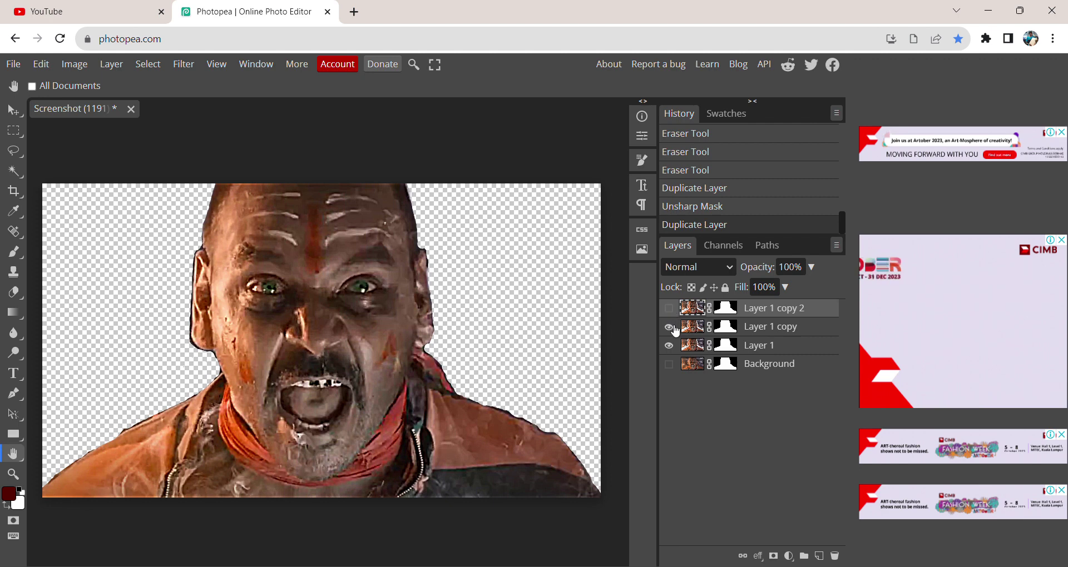
Make Layer 1 copy 2 visible and set up the Smudge tool with a strength of 28%
{"action": "left_click", "coordinate": [669, 309]}
{"action": "left_click", "coordinate": [668, 309]}
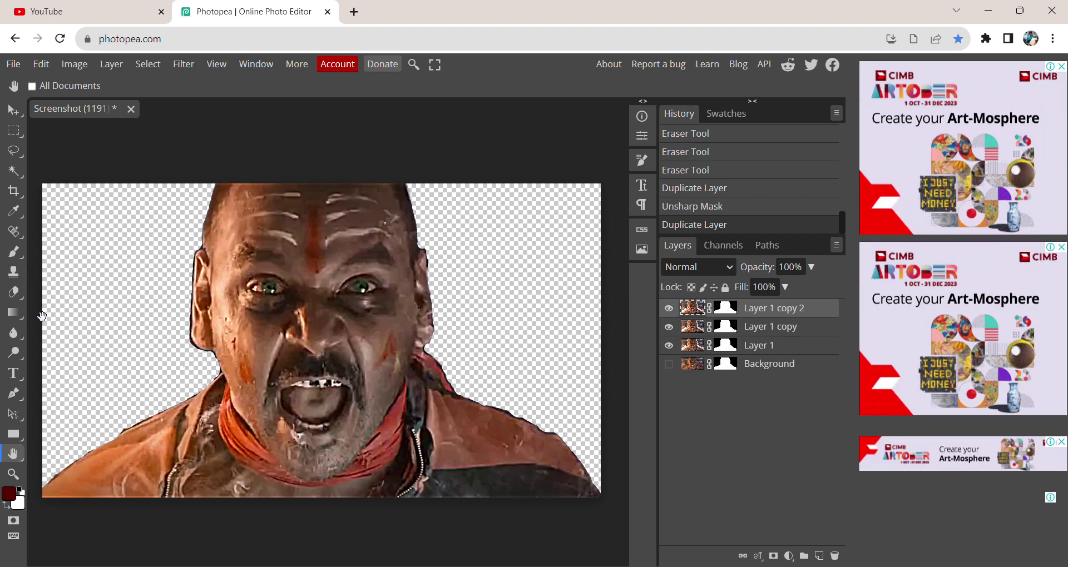
{"action": "left_click", "coordinate": [17, 332]}
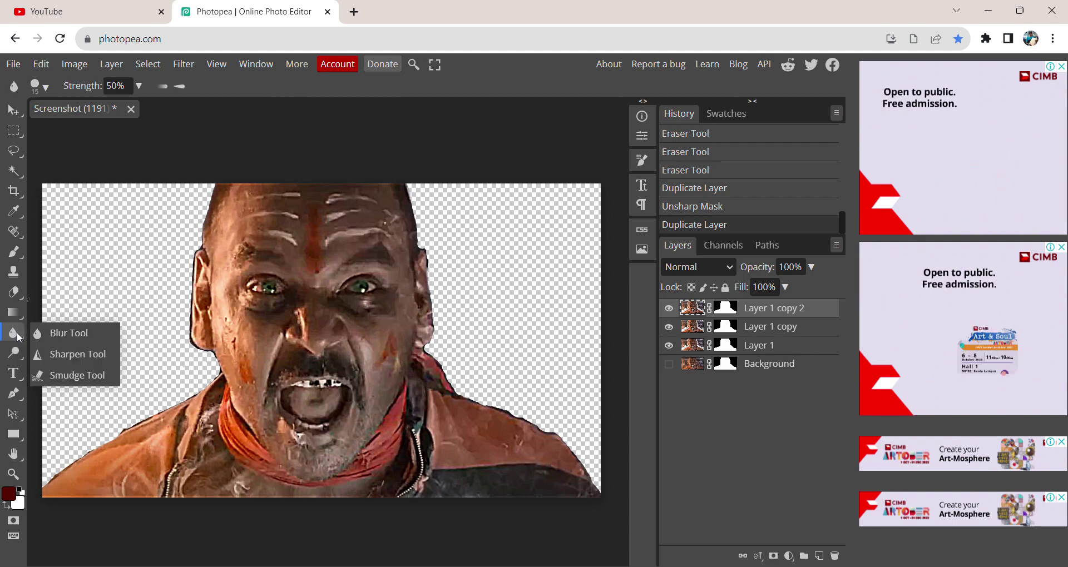
{"action": "left_click", "coordinate": [64, 374]}
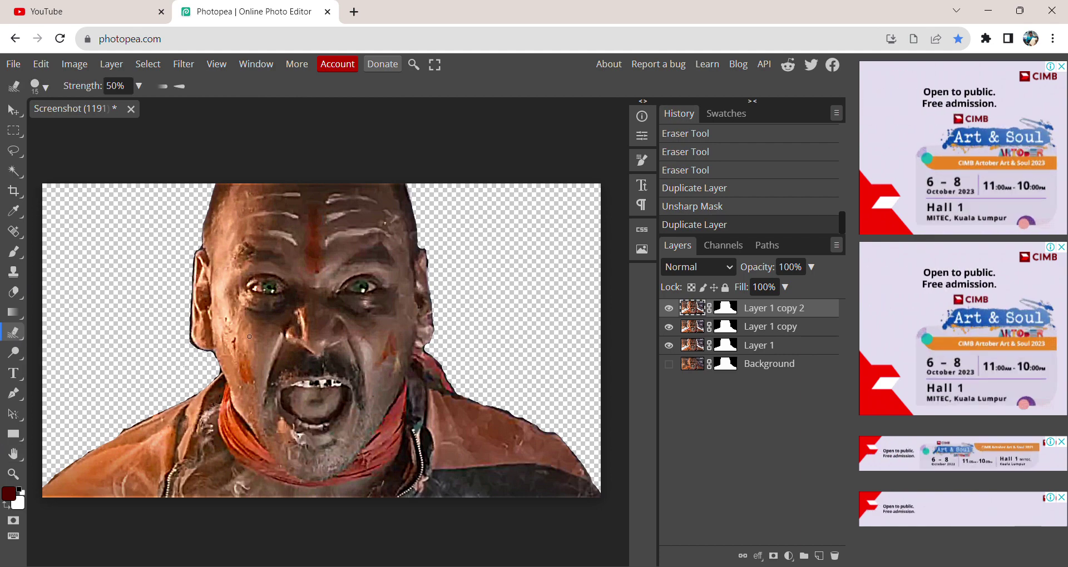
{"action": "scroll", "coordinate": [241, 335], "scroll_direction": "up", "scroll_amount": 5}
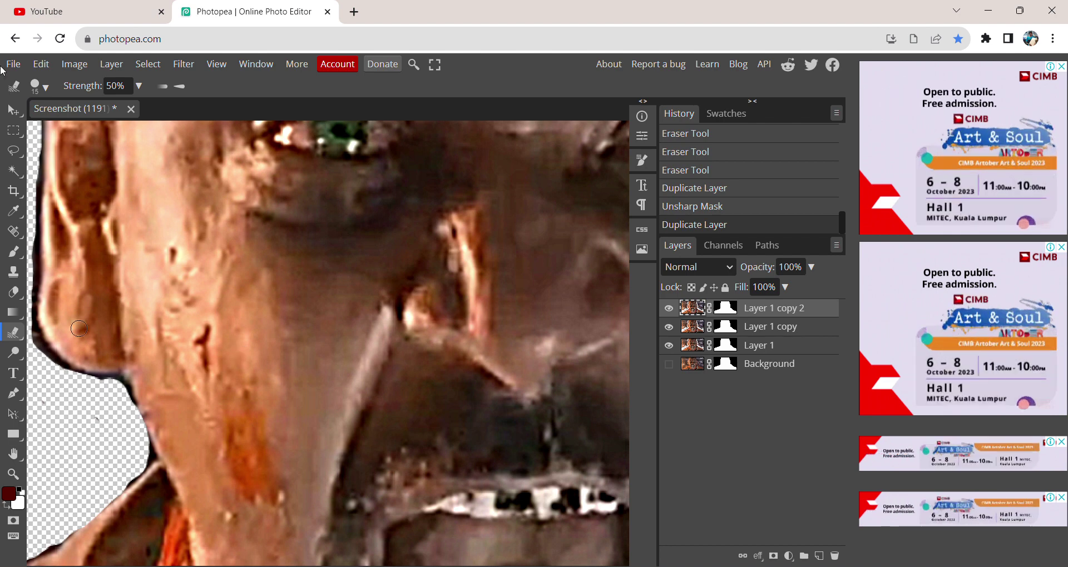
{"action": "double_click", "coordinate": [114, 86]}
{"action": "type", "text": "28"}
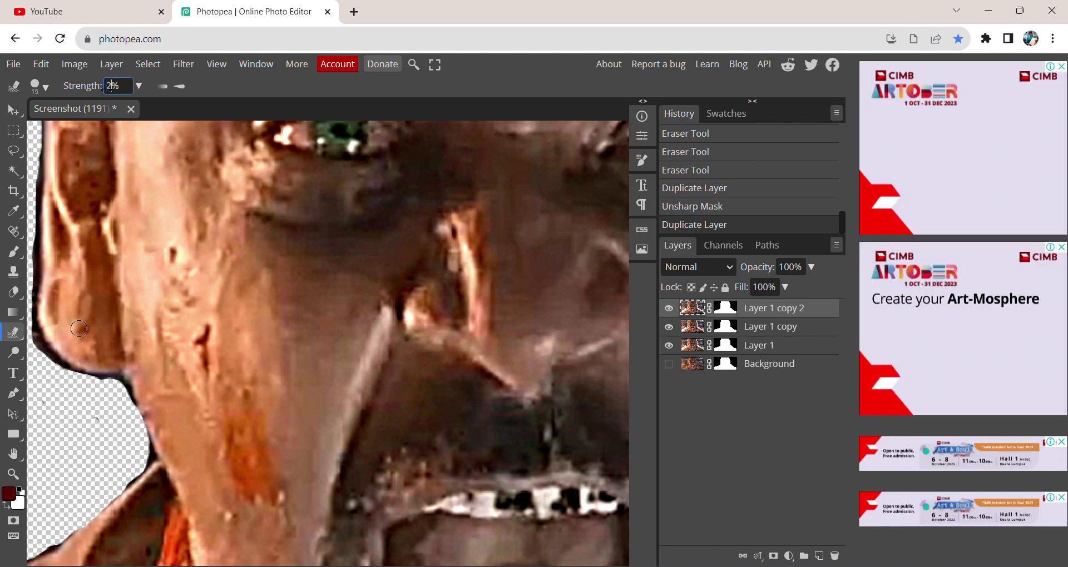
{"action": "key", "text": "Return"}
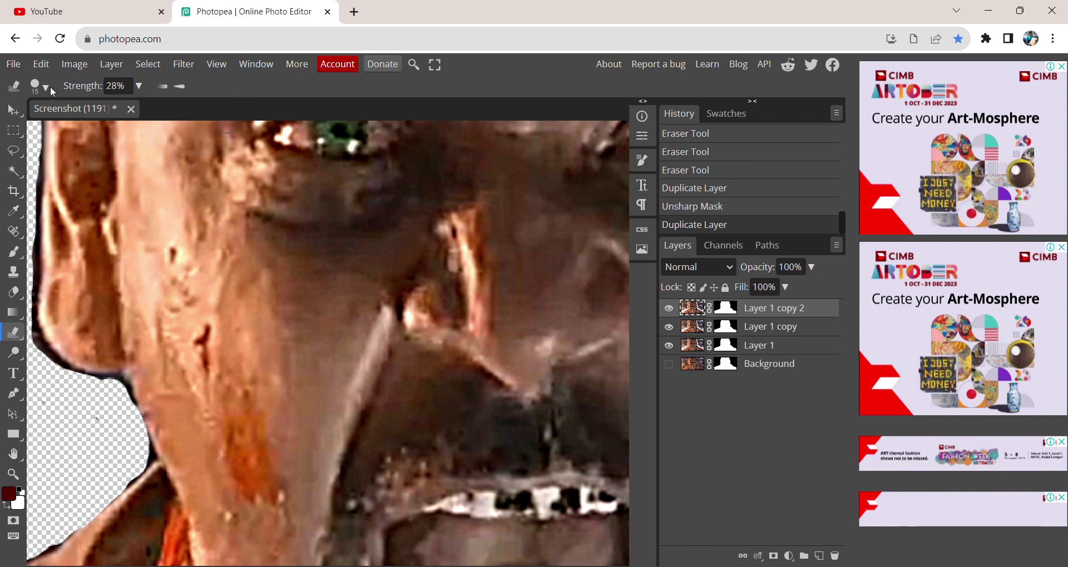
Set the Smudge brush size to 32 px, keeping the hardness at 100%
{"action": "left_click", "coordinate": [43, 86]}
{"action": "left_click", "coordinate": [138, 124]}
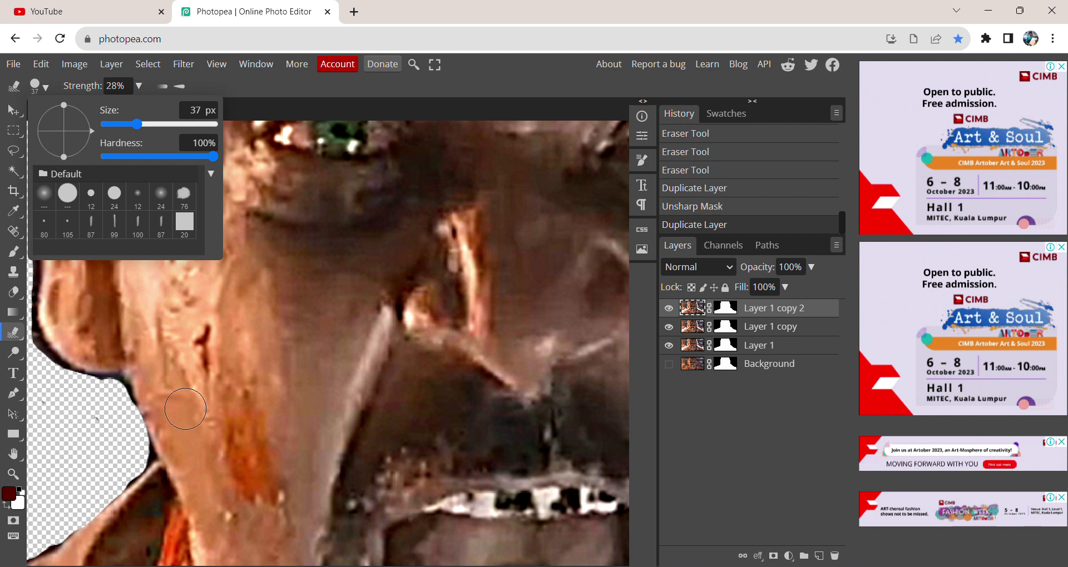
{"action": "key", "text": "bracketleft"}
{"action": "key", "text": "bracketleft"}
{"action": "key", "text": "bracketleft"}
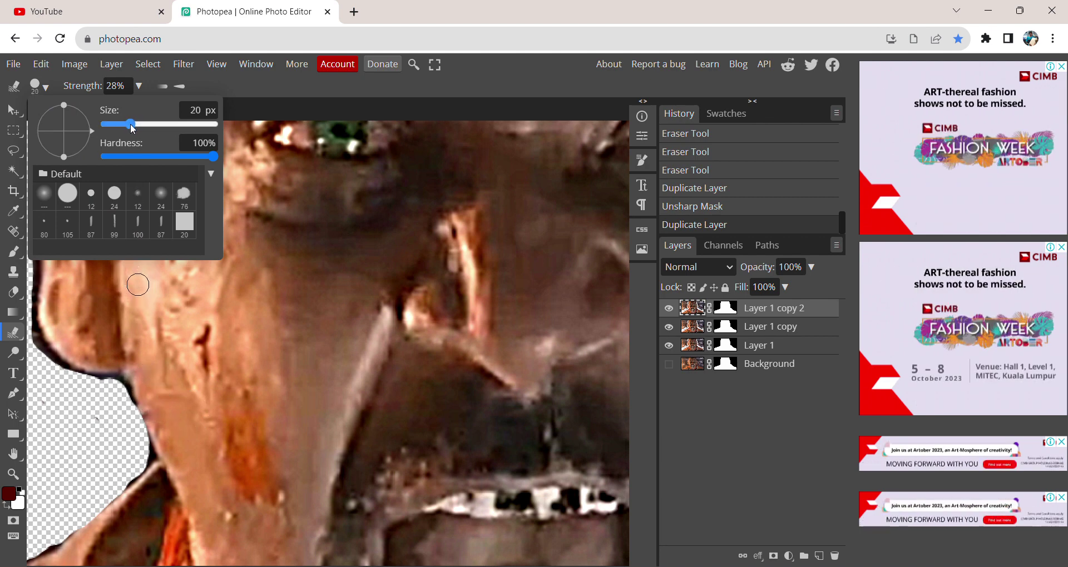
{"action": "left_click", "coordinate": [150, 366]}
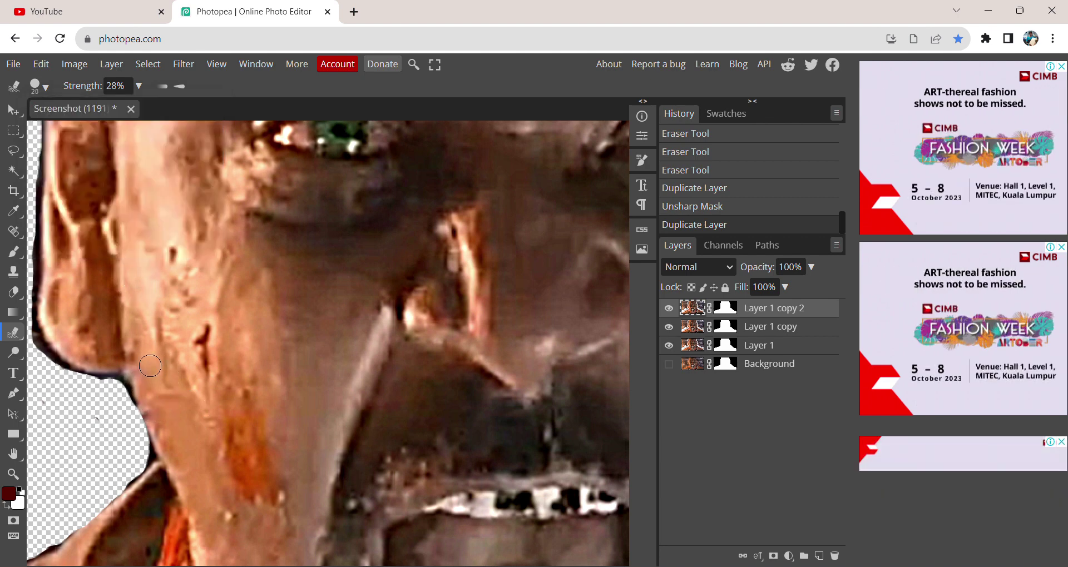
{"action": "left_click", "coordinate": [45, 88]}
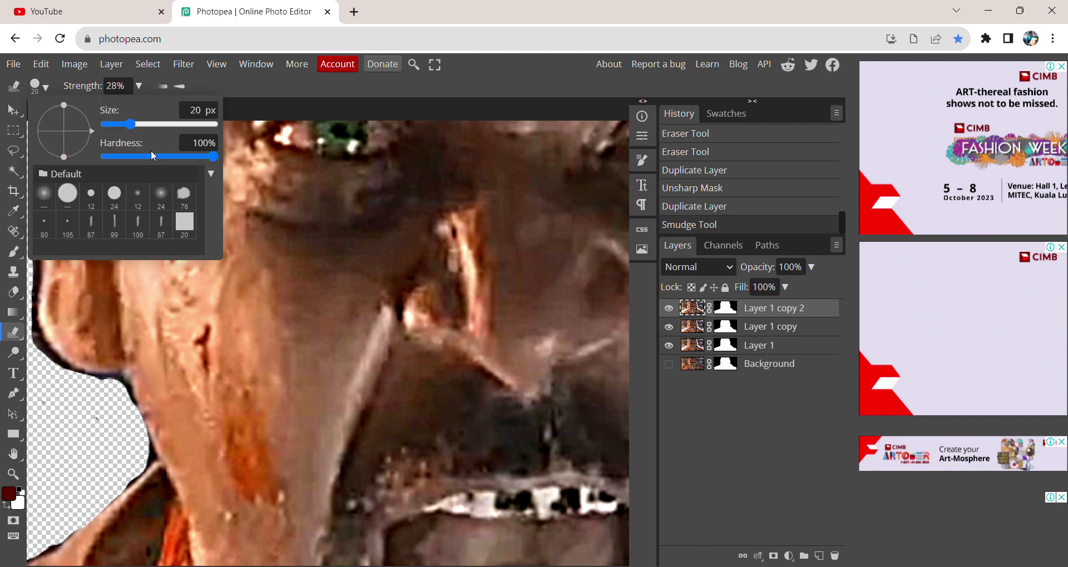
{"action": "key", "text": "bracketright"}
{"action": "key", "text": "bracketright"}
{"action": "key", "text": "bracketright"}
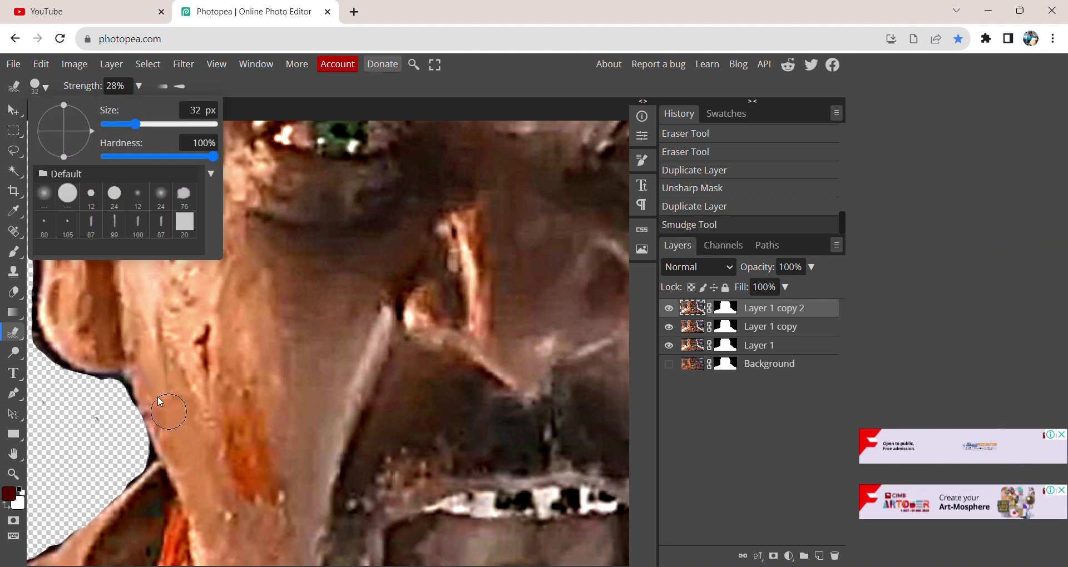
{"action": "left_click", "coordinate": [158, 398]}
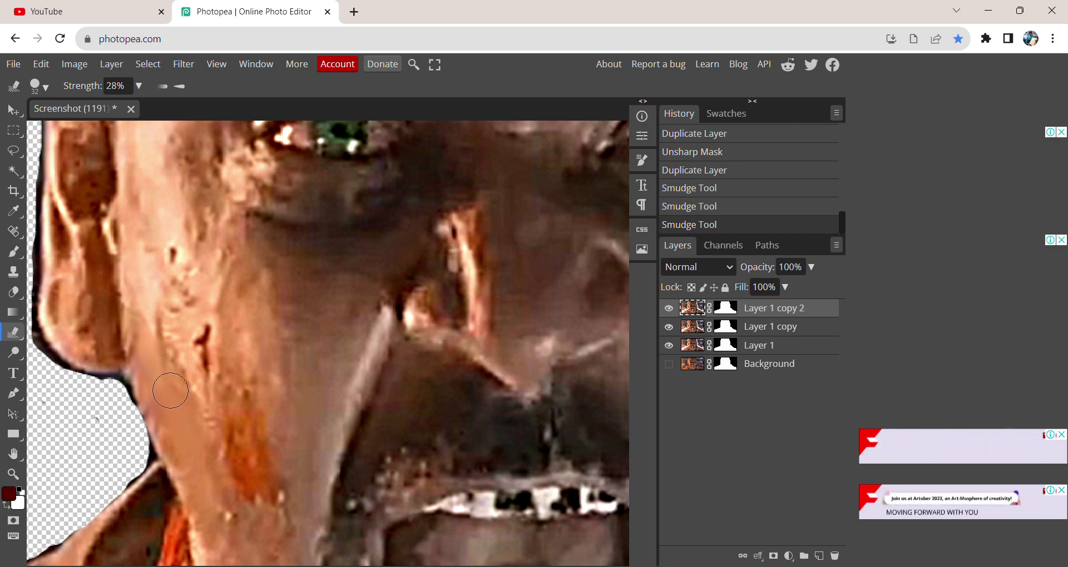
Smudge the skin smooth on the face's left cheek and around the left eye, following the facial contours
{"action": "left_click_drag", "start_coordinate": [164, 379], "coordinate": [178, 446]}
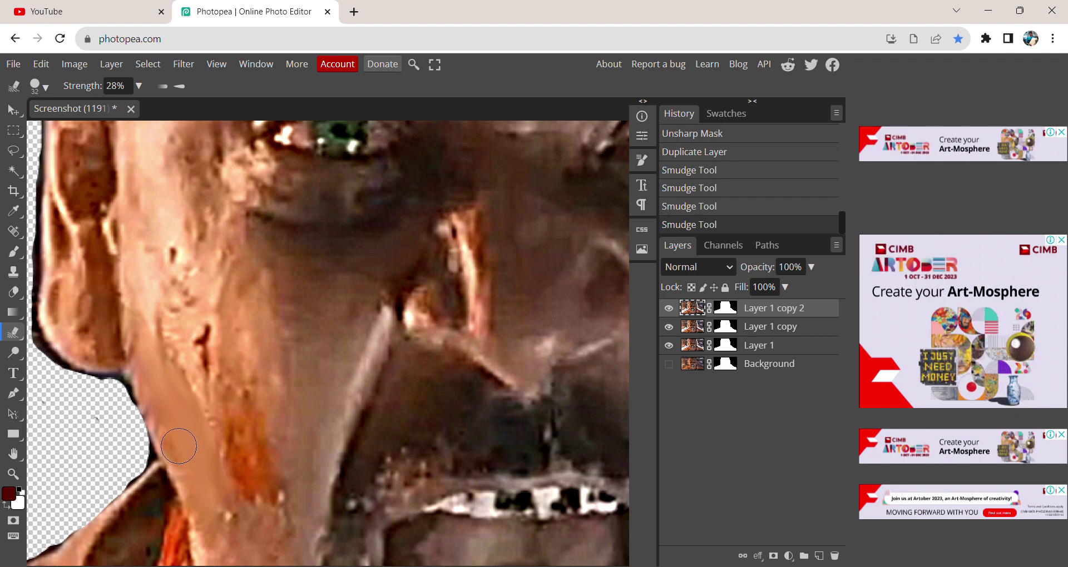
{"action": "mouse_move", "coordinate": [213, 525]}
{"action": "left_mouse_down"}
{"action": "mouse_move", "coordinate": [215, 556]}
{"action": "mouse_move", "coordinate": [215, 535]}
{"action": "mouse_move", "coordinate": [236, 528]}
{"action": "mouse_move", "coordinate": [257, 550]}
{"action": "left_mouse_up"}
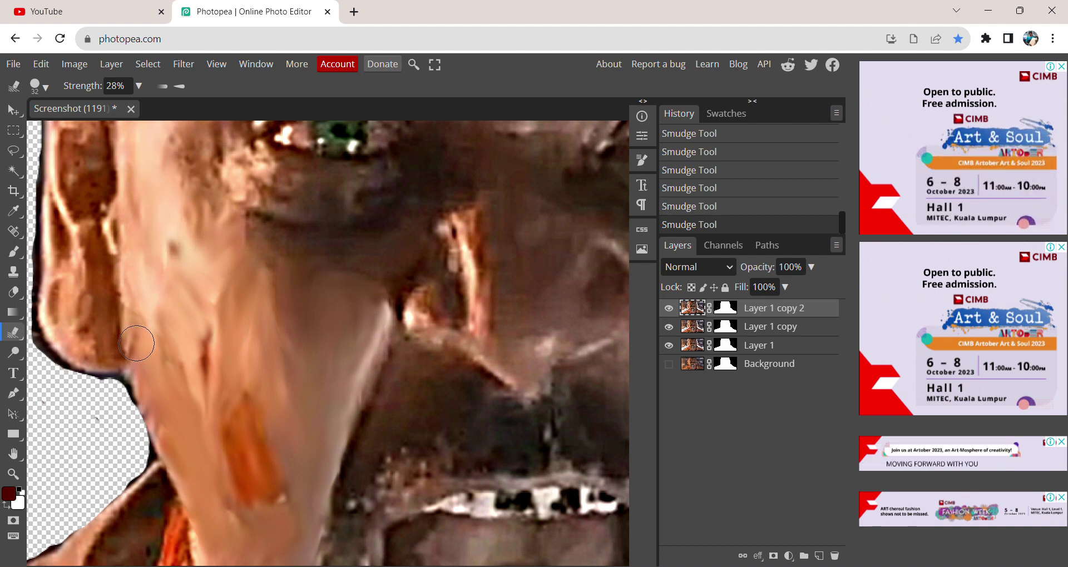
{"action": "left_click", "coordinate": [14, 454]}
{"action": "scroll", "coordinate": [35, 339], "scroll_direction": "up", "scroll_amount": 5}
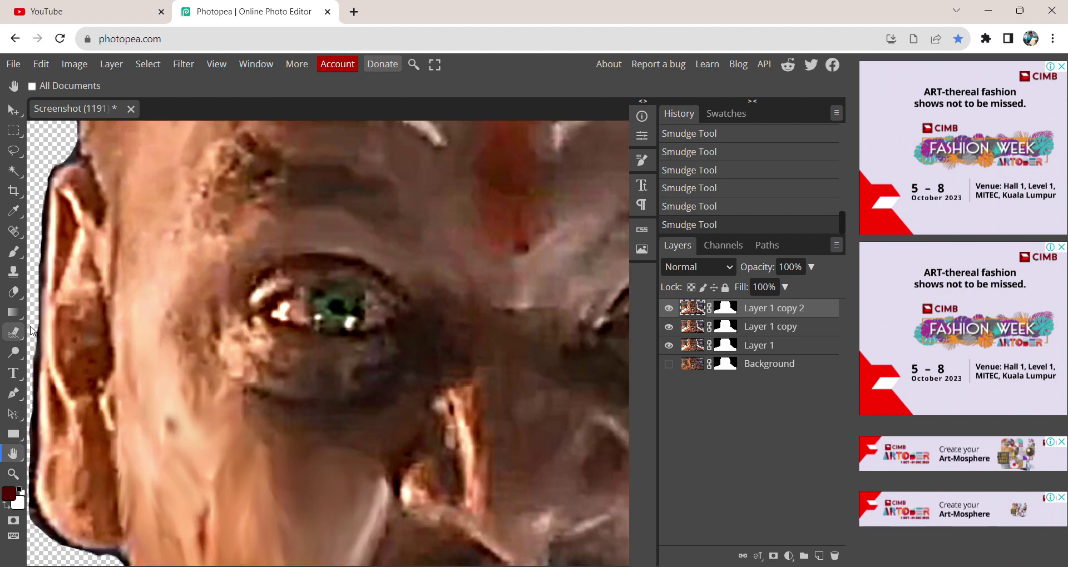
{"action": "left_click", "coordinate": [24, 332]}
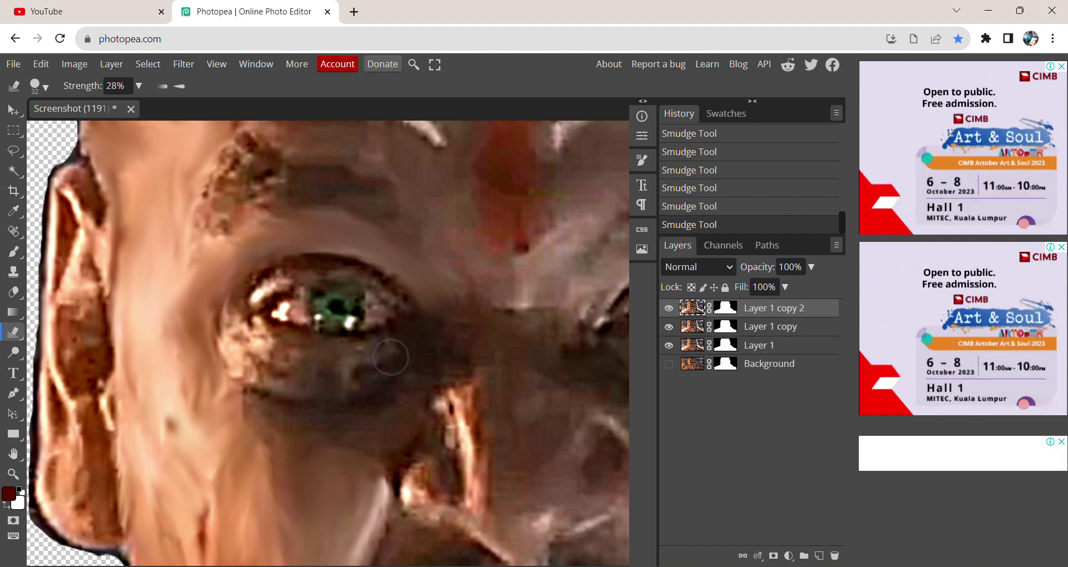
{"action": "mouse_move", "coordinate": [305, 392]}
{"action": "left_mouse_down"}
{"action": "mouse_move", "coordinate": [225, 378]}
{"action": "mouse_move", "coordinate": [217, 362]}
{"action": "mouse_move", "coordinate": [253, 368]}
{"action": "mouse_move", "coordinate": [207, 323]}
{"action": "mouse_move", "coordinate": [277, 359]}
{"action": "mouse_move", "coordinate": [236, 331]}
{"action": "mouse_move", "coordinate": [335, 366]}
{"action": "mouse_move", "coordinate": [367, 364]}
{"action": "mouse_move", "coordinate": [275, 349]}
{"action": "mouse_move", "coordinate": [384, 355]}
{"action": "left_mouse_up"}
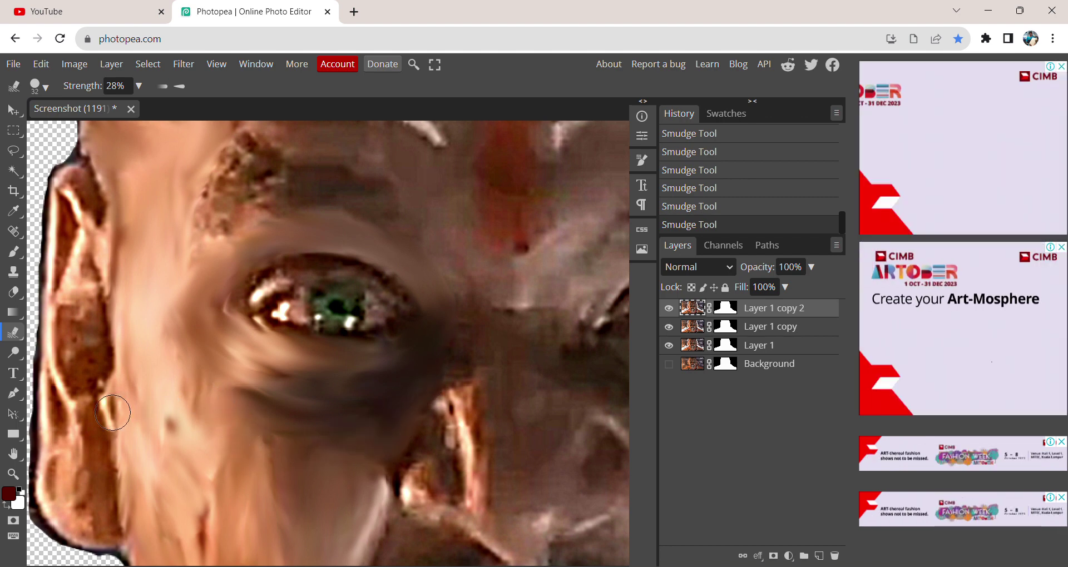
Smudge the skin along the left jaw and beside the left corner of the mouth into smooth strokes
{"action": "left_click", "coordinate": [13, 454]}
{"action": "left_click_drag", "start_coordinate": [167, 467], "coordinate": [165, 378]}
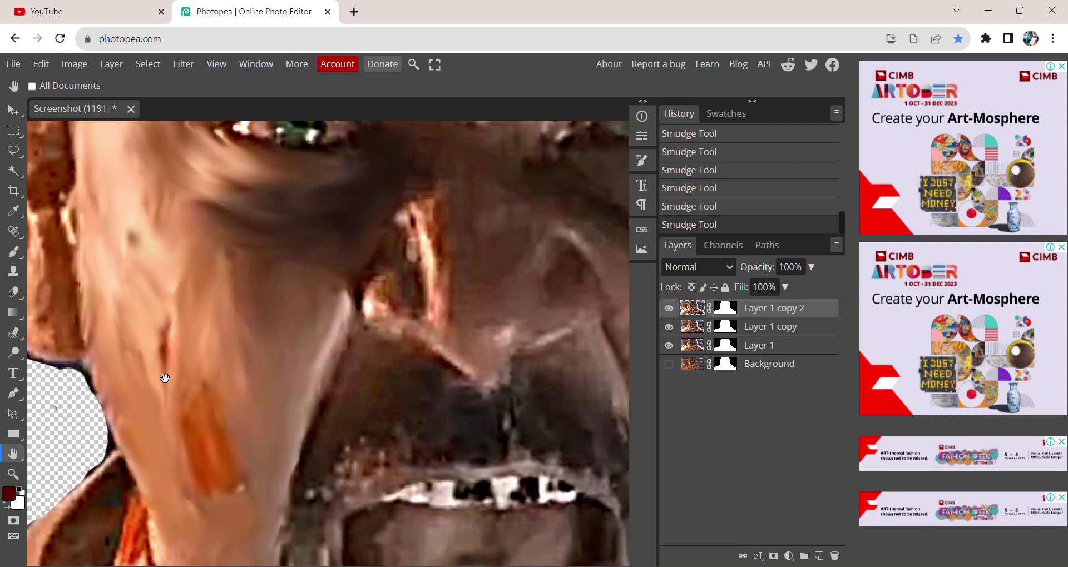
{"action": "scroll", "coordinate": [156, 374], "scroll_direction": "down", "scroll_amount": 5}
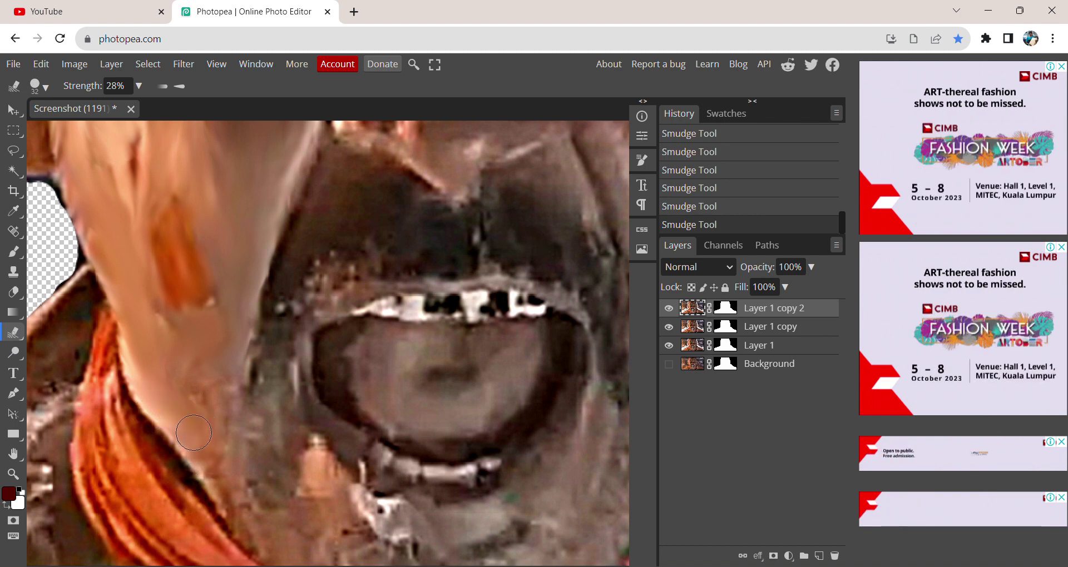
{"action": "mouse_move", "coordinate": [184, 423]}
{"action": "left_mouse_down"}
{"action": "mouse_move", "coordinate": [245, 516]}
{"action": "mouse_move", "coordinate": [210, 404]}
{"action": "left_mouse_up"}
{"action": "left_click_drag", "start_coordinate": [235, 439], "coordinate": [251, 344]}
{"action": "mouse_move", "coordinate": [288, 421]}
{"action": "left_mouse_down"}
{"action": "mouse_move", "coordinate": [279, 445]}
{"action": "mouse_move", "coordinate": [264, 438]}
{"action": "mouse_move", "coordinate": [260, 467]}
{"action": "left_mouse_up"}
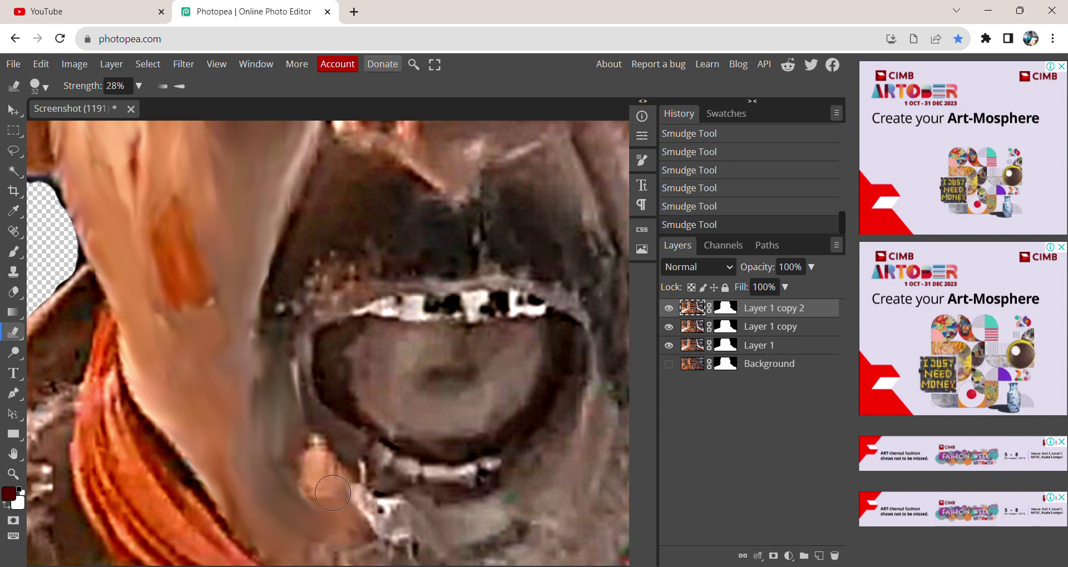
{"action": "mouse_move", "coordinate": [315, 490]}
{"action": "left_mouse_down"}
{"action": "mouse_move", "coordinate": [311, 457]}
{"action": "mouse_move", "coordinate": [301, 495]}
{"action": "left_mouse_up"}
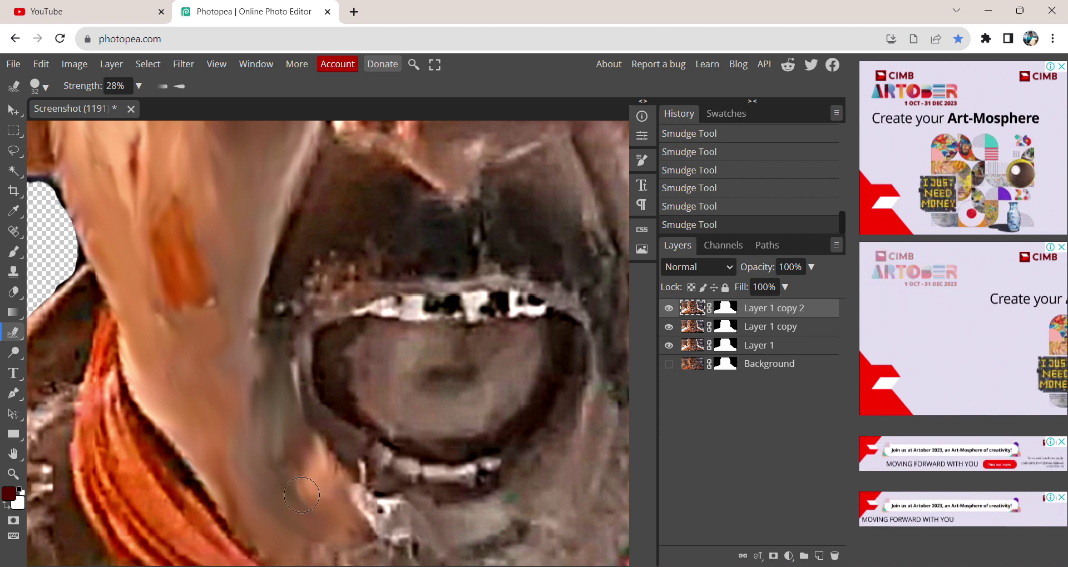
Smudge the chin and the stubble below the mouth into soft painted strokes up to the scarf edge
{"action": "left_click", "coordinate": [13, 451]}
{"action": "left_click_drag", "start_coordinate": [188, 438], "coordinate": [113, 364]}
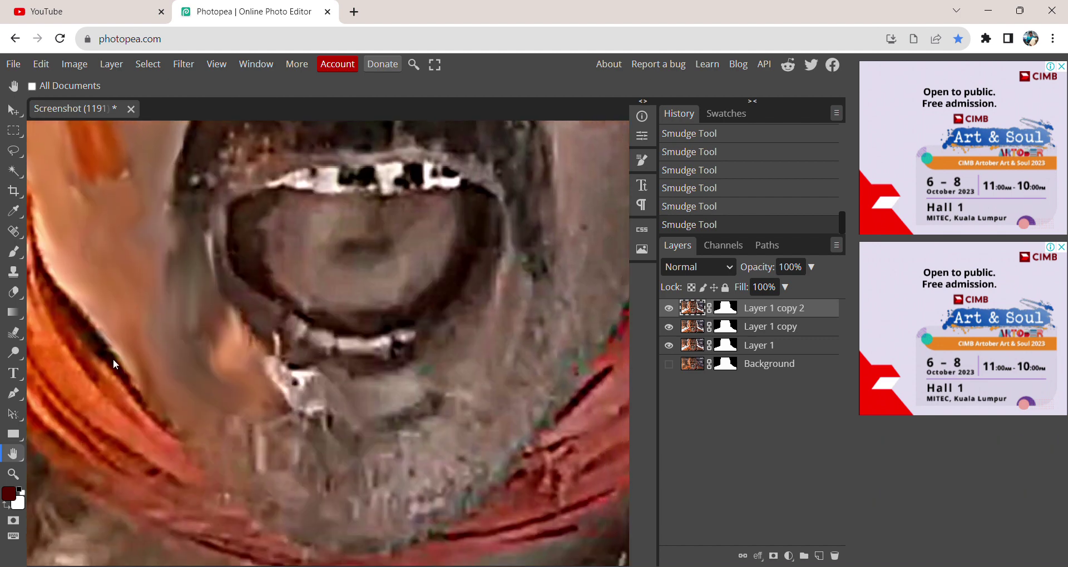
{"action": "left_click", "coordinate": [13, 333]}
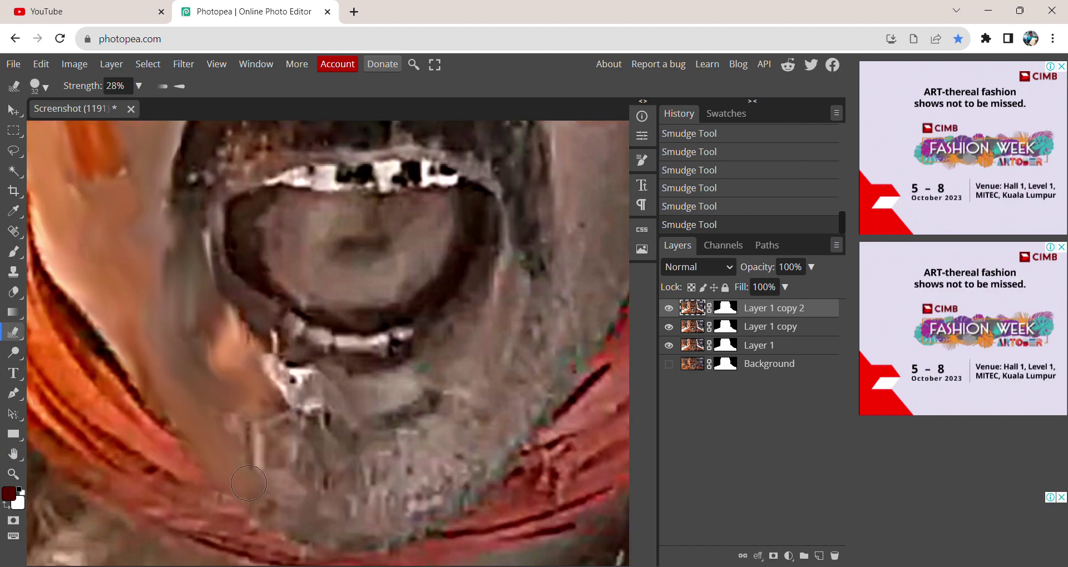
{"action": "mouse_move", "coordinate": [248, 483]}
{"action": "left_mouse_down"}
{"action": "mouse_move", "coordinate": [359, 531]}
{"action": "mouse_move", "coordinate": [272, 504]}
{"action": "mouse_move", "coordinate": [370, 526]}
{"action": "mouse_move", "coordinate": [303, 504]}
{"action": "mouse_move", "coordinate": [258, 470]}
{"action": "mouse_move", "coordinate": [229, 426]}
{"action": "mouse_move", "coordinate": [233, 412]}
{"action": "mouse_move", "coordinate": [291, 447]}
{"action": "mouse_move", "coordinate": [252, 413]}
{"action": "mouse_move", "coordinate": [312, 417]}
{"action": "mouse_move", "coordinate": [269, 374]}
{"action": "mouse_move", "coordinate": [350, 377]}
{"action": "mouse_move", "coordinate": [367, 393]}
{"action": "mouse_move", "coordinate": [408, 395]}
{"action": "mouse_move", "coordinate": [358, 401]}
{"action": "mouse_move", "coordinate": [444, 380]}
{"action": "left_mouse_up"}
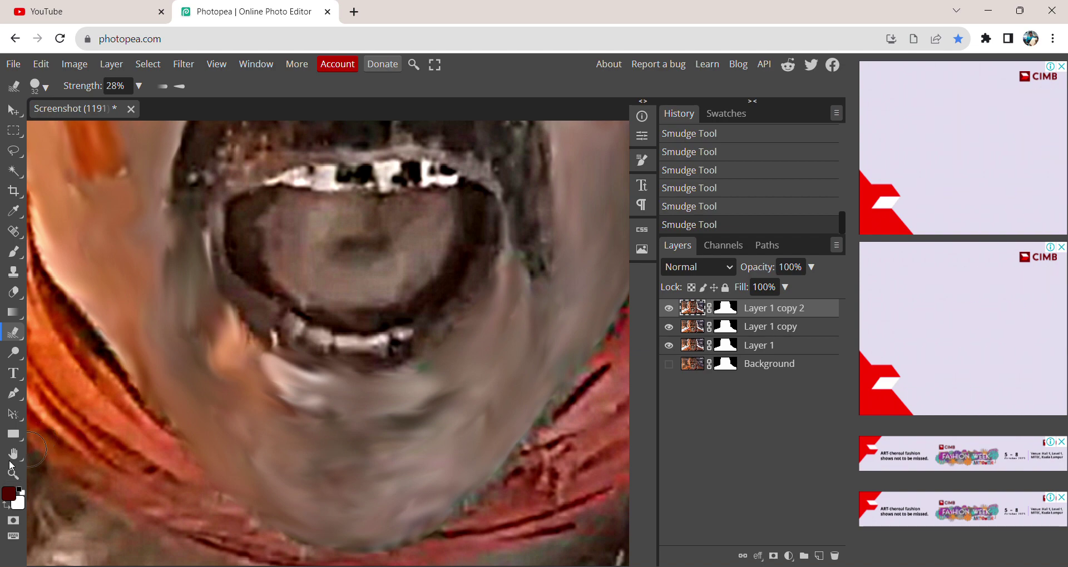
Smudge the right cheek smooth, from beside the moustache across the orange mark to the jaw edge
{"action": "key", "text": "h"}
{"action": "left_click_drag", "start_coordinate": [432, 343], "coordinate": [274, 441]}
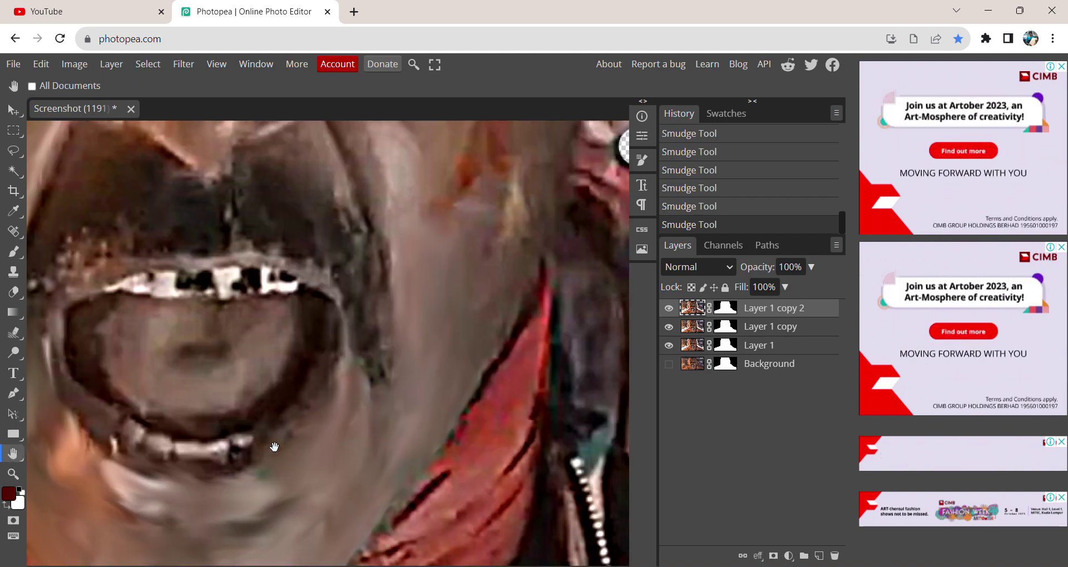
{"action": "left_click_drag", "start_coordinate": [365, 238], "coordinate": [269, 394]}
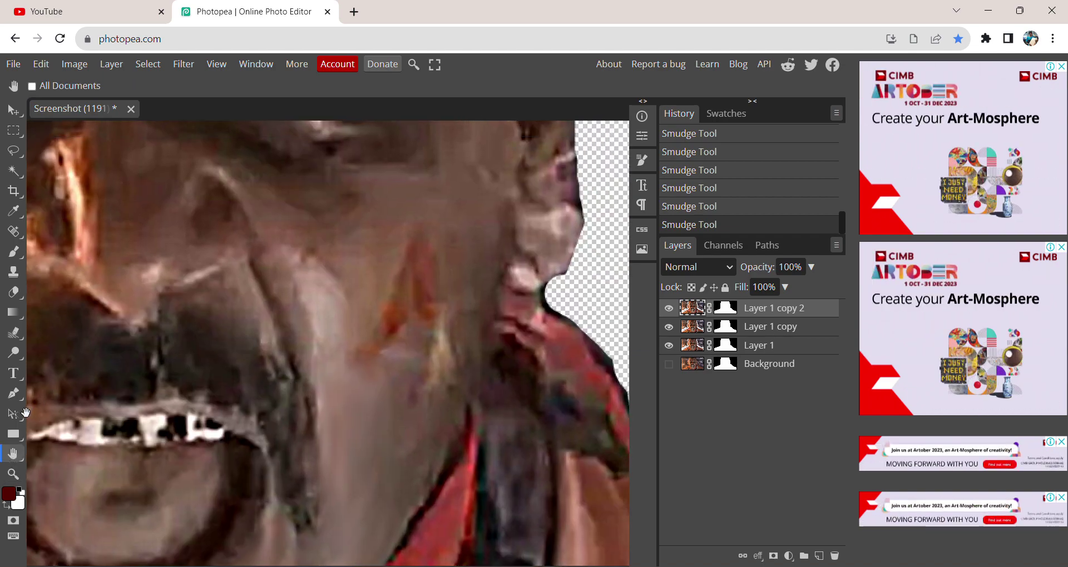
{"action": "left_click", "coordinate": [13, 333]}
{"action": "left_click_drag", "start_coordinate": [320, 334], "coordinate": [319, 369]}
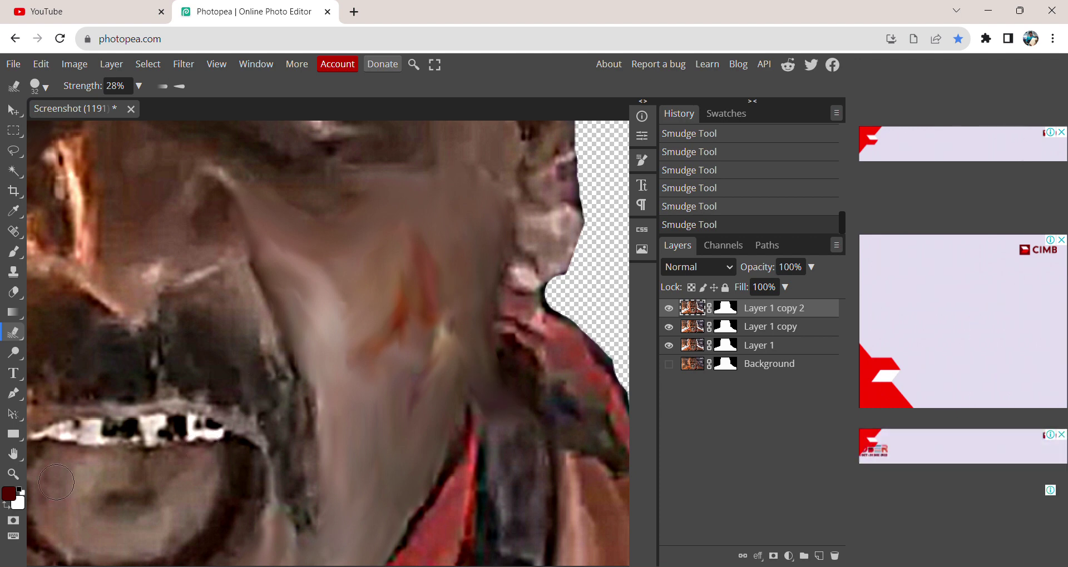
Smudge the skin around the right eye, including the dark area beneath it and the brow above
{"action": "key", "text": "h"}
{"action": "scroll", "coordinate": [261, 300], "scroll_direction": "up", "scroll_amount": 8}
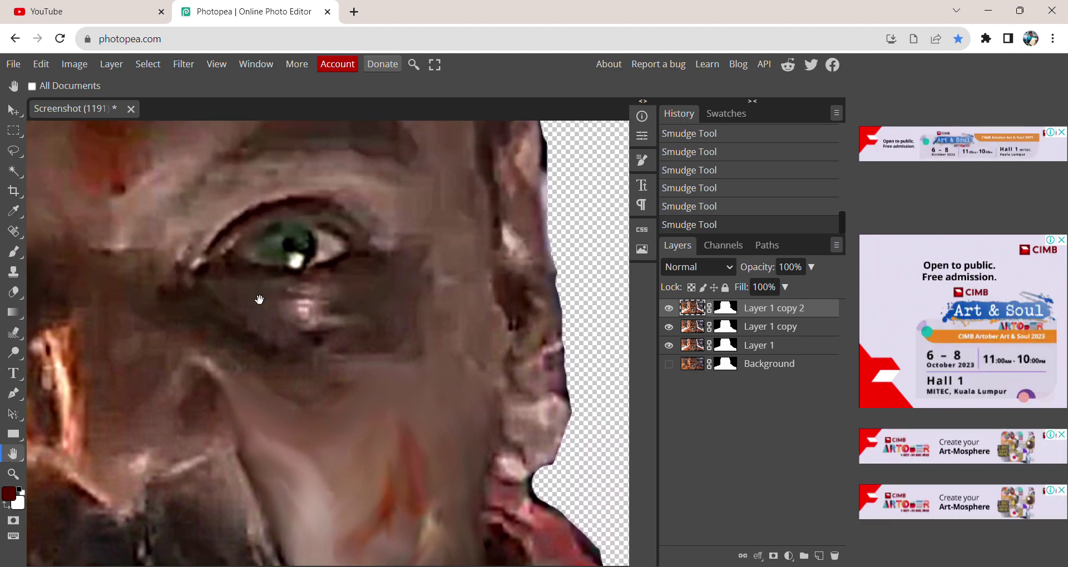
{"action": "key", "text": "r"}
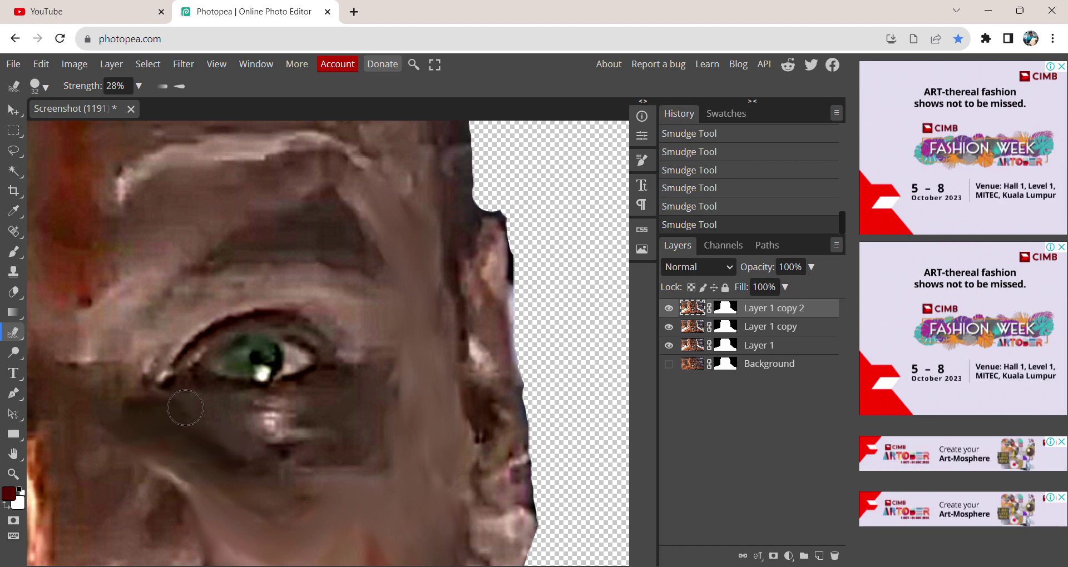
{"action": "mouse_move", "coordinate": [195, 419]}
{"action": "left_mouse_down"}
{"action": "mouse_move", "coordinate": [233, 435]}
{"action": "mouse_move", "coordinate": [254, 462]}
{"action": "mouse_move", "coordinate": [328, 458]}
{"action": "mouse_move", "coordinate": [327, 449]}
{"action": "mouse_move", "coordinate": [278, 439]}
{"action": "mouse_move", "coordinate": [282, 417]}
{"action": "mouse_move", "coordinate": [229, 414]}
{"action": "mouse_move", "coordinate": [349, 392]}
{"action": "left_mouse_up"}
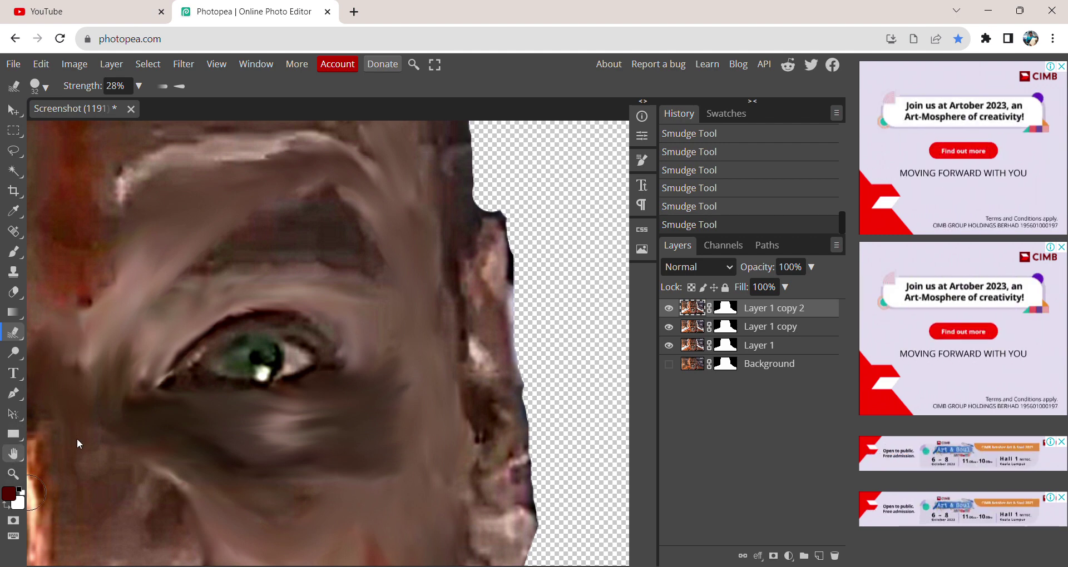
Smudge the nose, blending its orange highlight, the bridge and the edges above the moustache
{"action": "left_click", "coordinate": [22, 454]}
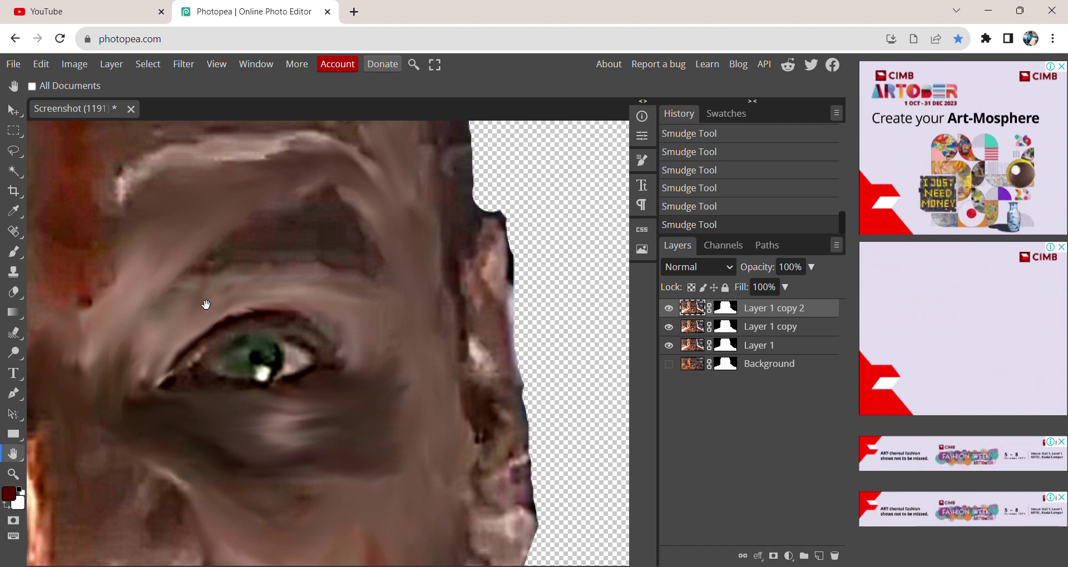
{"action": "scroll", "coordinate": [206, 305], "scroll_direction": "down", "scroll_amount": 5}
{"action": "scroll", "coordinate": [205, 305], "scroll_direction": "left", "scroll_amount": 4}
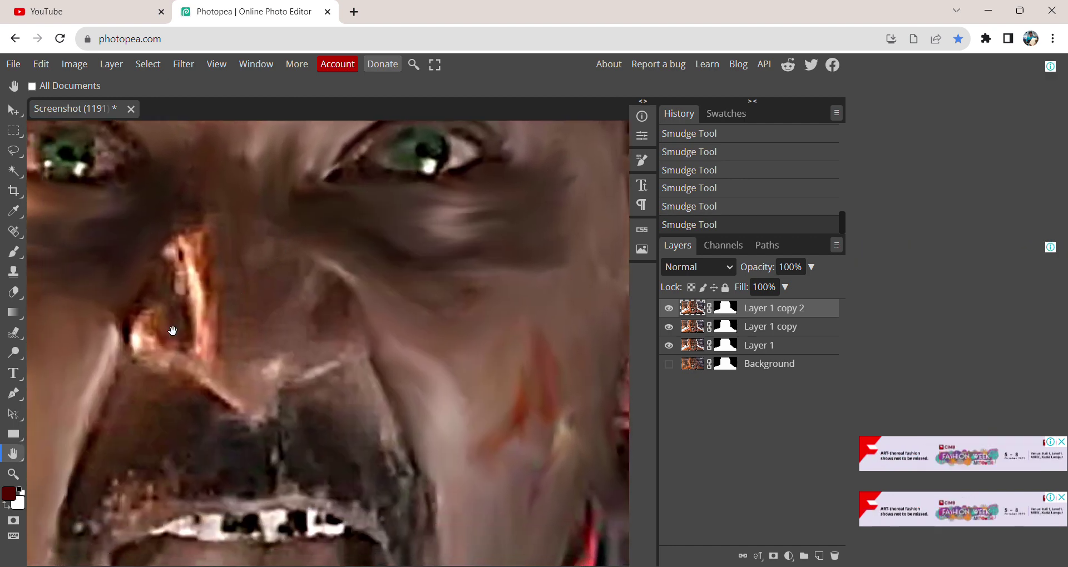
{"action": "key", "text": "r"}
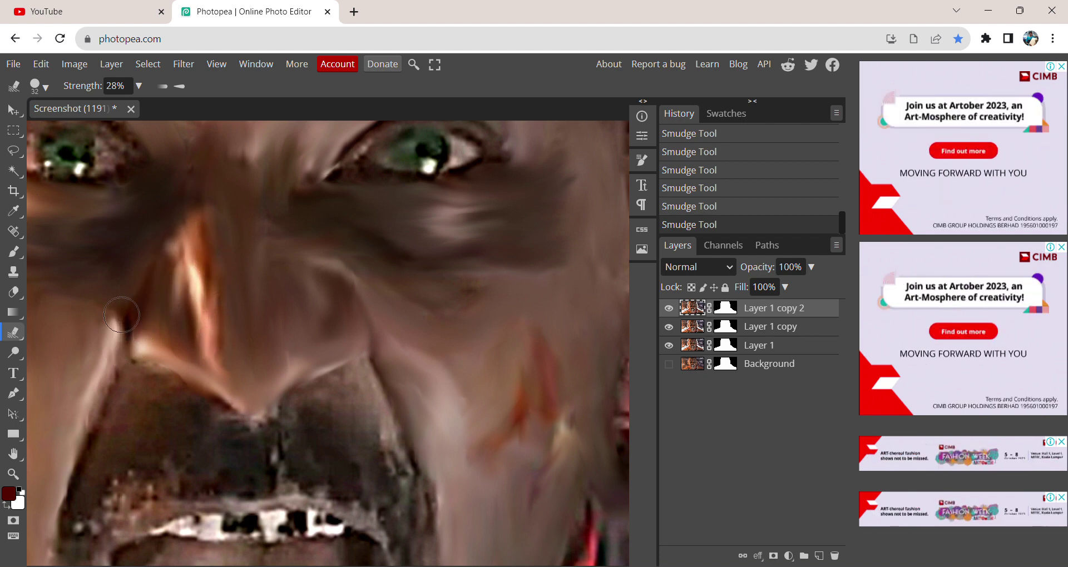
Smudge the left temple and left half of the forehead, blending the skin along the hairline and between the white stripes
{"action": "left_click", "coordinate": [13, 454]}
{"action": "mouse_move", "coordinate": [126, 349]}
{"action": "left_mouse_down"}
{"action": "mouse_move", "coordinate": [126, 366]}
{"action": "mouse_move", "coordinate": [255, 381]}
{"action": "mouse_move", "coordinate": [333, 440]}
{"action": "left_mouse_up"}
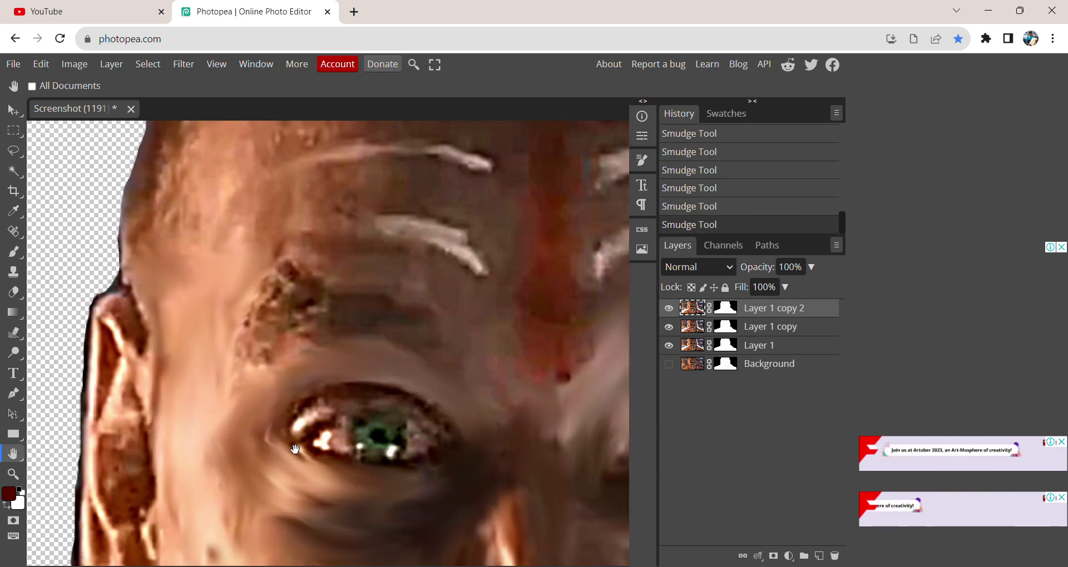
{"action": "left_click", "coordinate": [14, 333]}
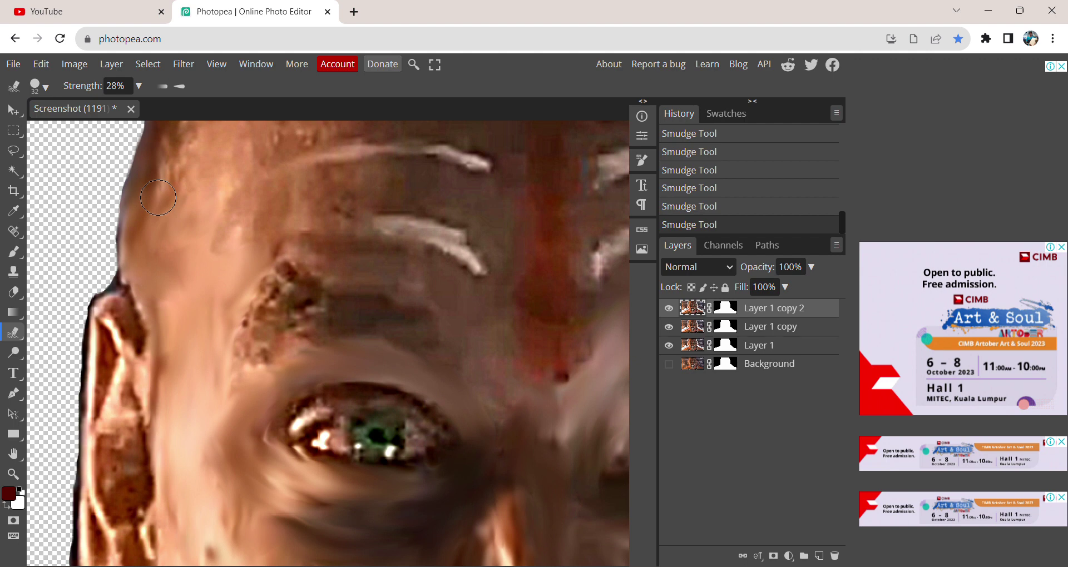
{"action": "left_click", "coordinate": [13, 454]}
{"action": "mouse_move", "coordinate": [193, 236]}
{"action": "left_mouse_down"}
{"action": "mouse_move", "coordinate": [143, 441]}
{"action": "mouse_move", "coordinate": [148, 398]}
{"action": "left_mouse_up"}
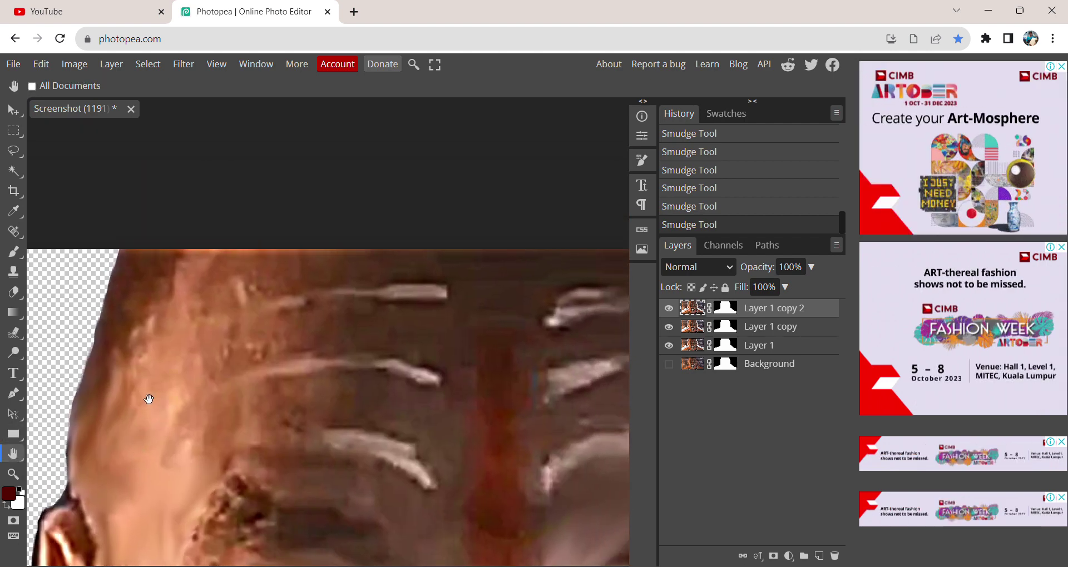
{"action": "left_click", "coordinate": [14, 334]}
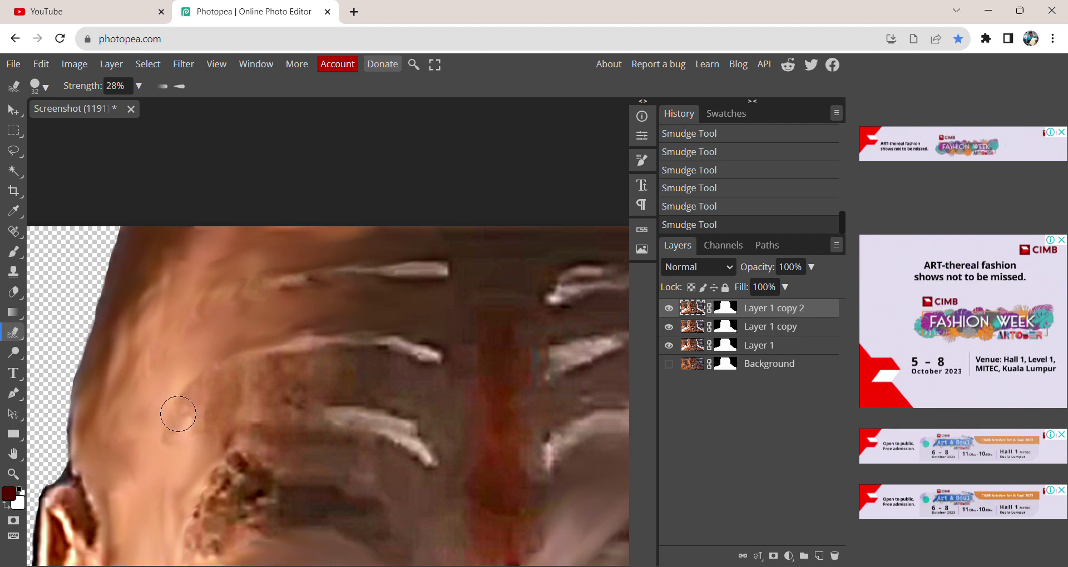
{"action": "left_click_drag", "start_coordinate": [177, 426], "coordinate": [311, 381]}
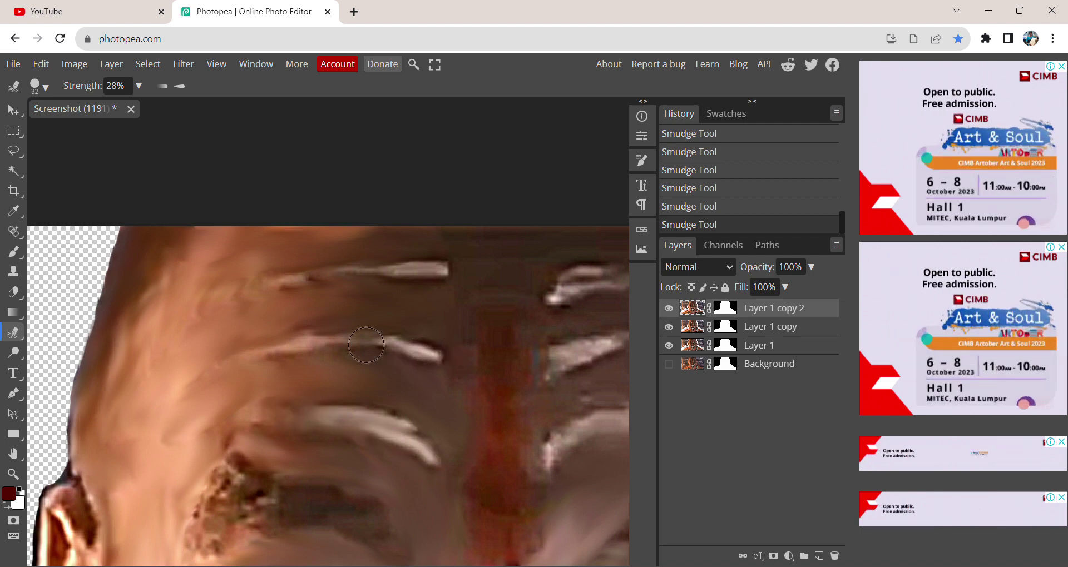
{"action": "left_click_drag", "start_coordinate": [366, 345], "coordinate": [238, 345]}
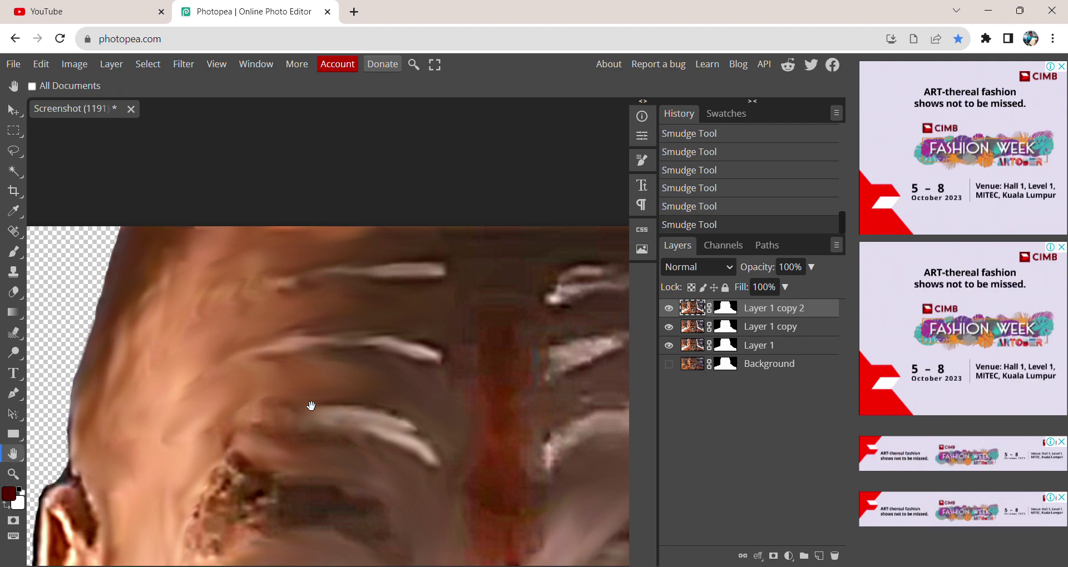
Smudge the right half of the forehead, softening its white stripes and bright specks, and smooth the central red mark
{"action": "left_click_drag", "start_coordinate": [310, 405], "coordinate": [28, 374]}
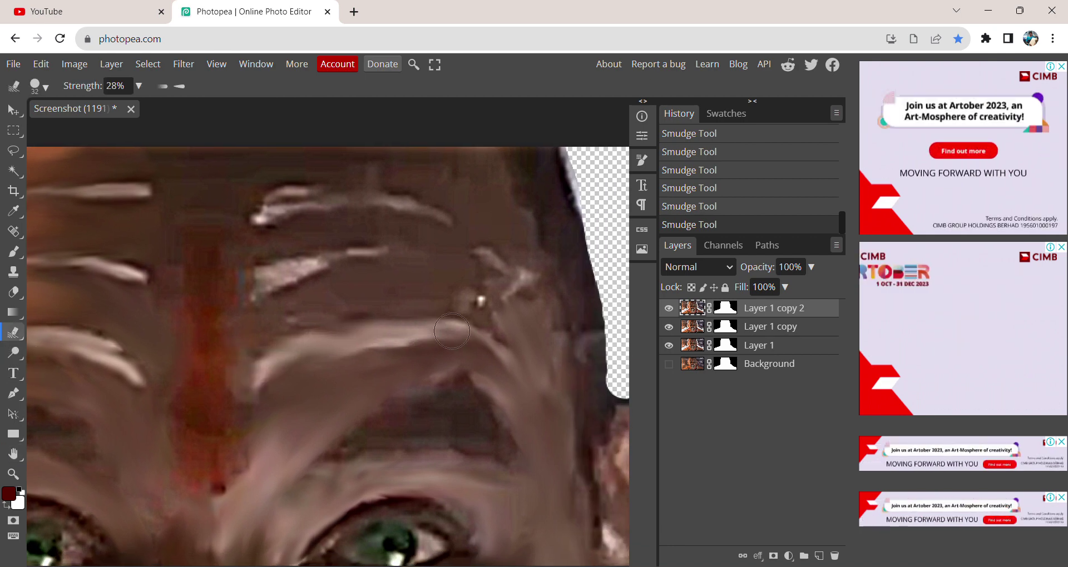
{"action": "left_click_drag", "start_coordinate": [477, 298], "coordinate": [501, 301]}
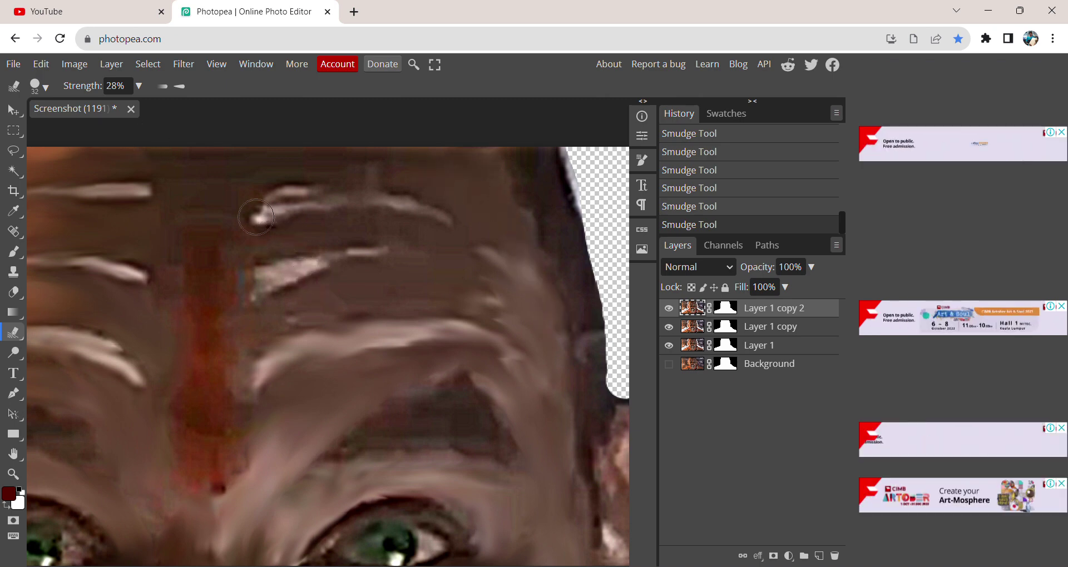
{"action": "mouse_move", "coordinate": [348, 194]}
{"action": "left_mouse_down"}
{"action": "mouse_move", "coordinate": [385, 193]}
{"action": "mouse_move", "coordinate": [446, 215]}
{"action": "left_mouse_up"}
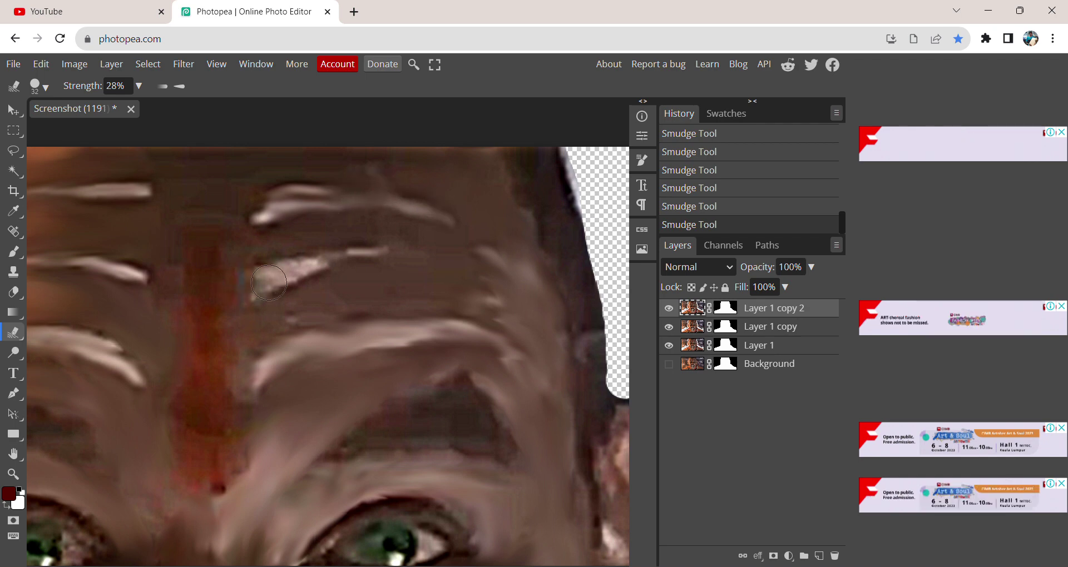
{"action": "left_click_drag", "start_coordinate": [317, 254], "coordinate": [362, 244]}
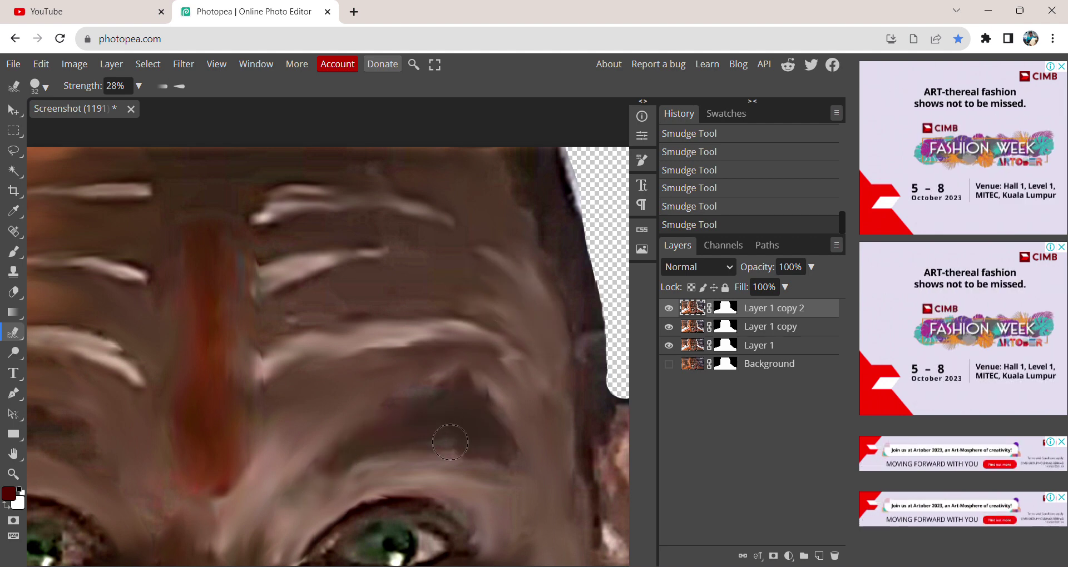
Smudge the rough, textured left eyebrow into soft strokes that blend with the surrounding skin
{"action": "left_click", "coordinate": [14, 454]}
{"action": "scroll", "coordinate": [203, 431], "scroll_direction": "down", "scroll_amount": 2}
{"action": "scroll", "coordinate": [143, 372], "scroll_direction": "up", "scroll_amount": 2}
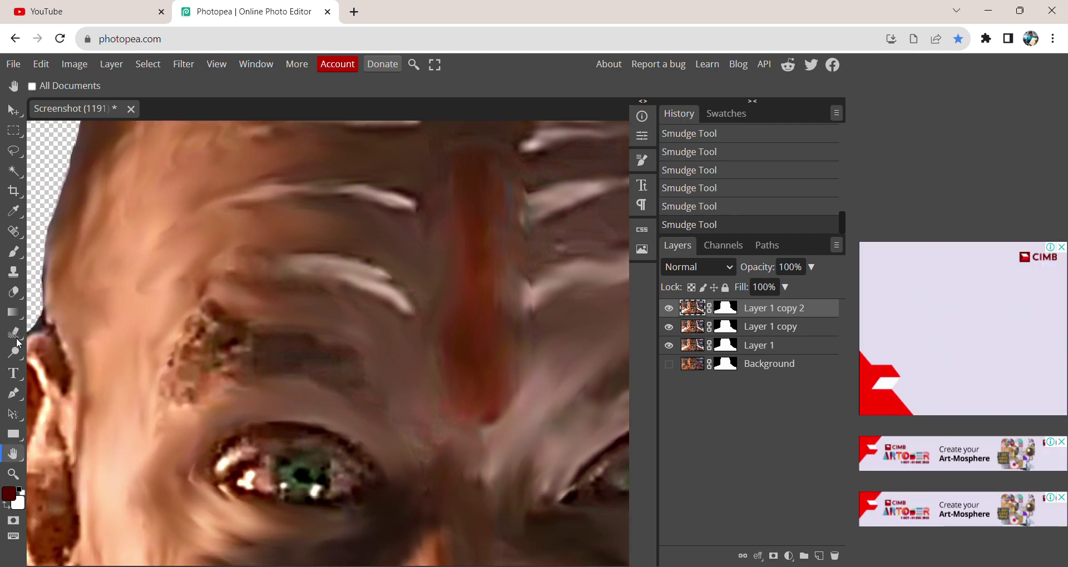
{"action": "left_click", "coordinate": [15, 334]}
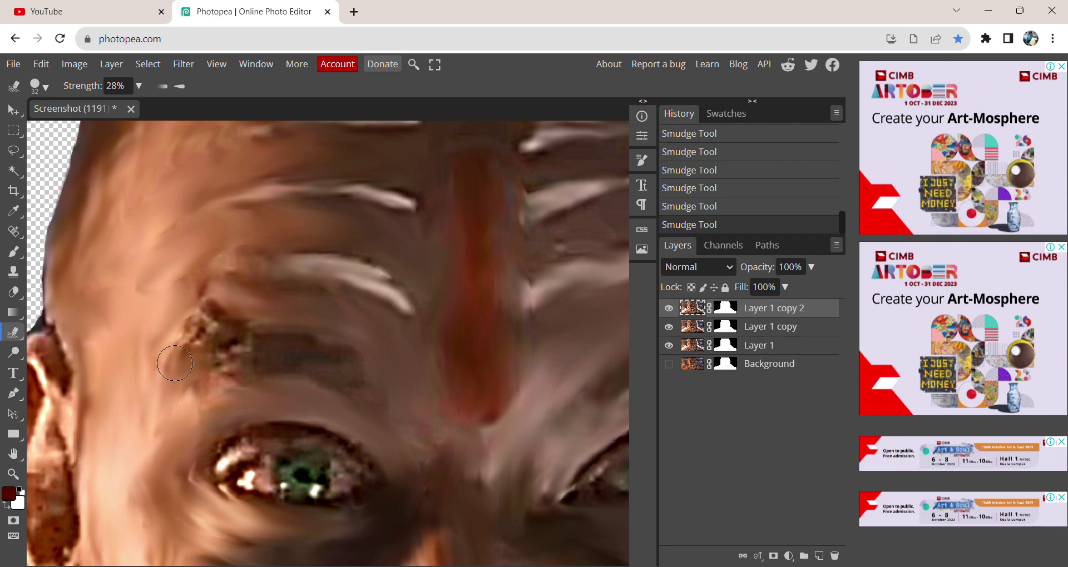
{"action": "left_click_drag", "start_coordinate": [167, 384], "coordinate": [197, 316]}
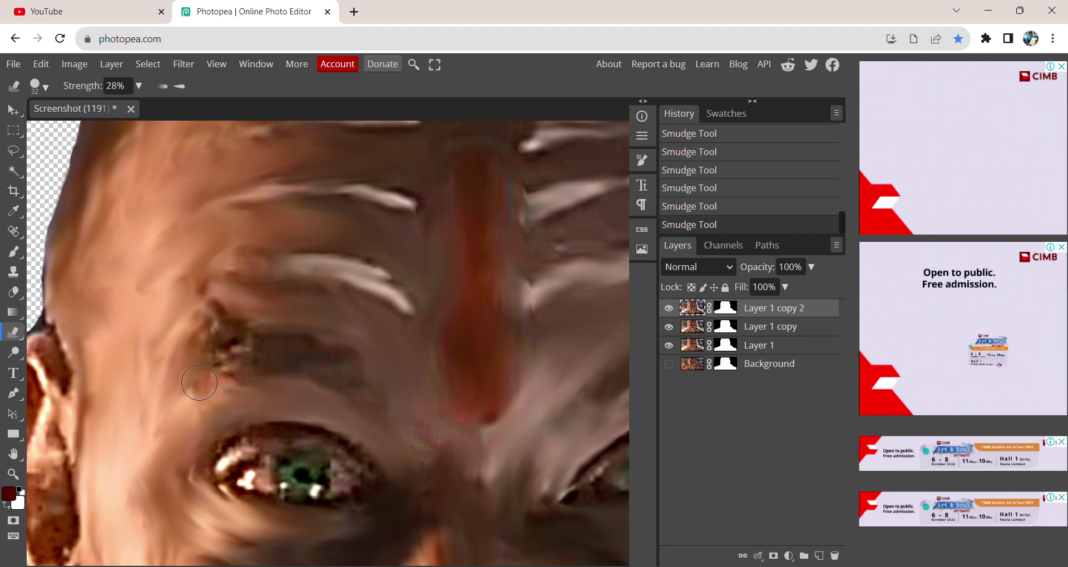
{"action": "mouse_move", "coordinate": [287, 379]}
{"action": "left_mouse_down"}
{"action": "mouse_move", "coordinate": [234, 345]}
{"action": "mouse_move", "coordinate": [366, 380]}
{"action": "left_mouse_up"}
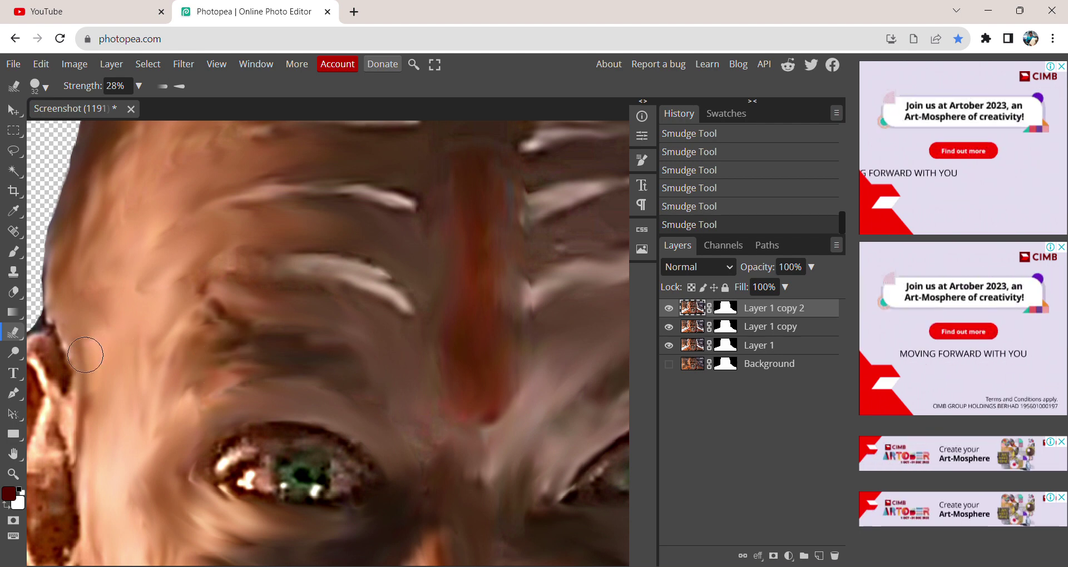
Smudge the dark moustache below the nose, smoothing its speckles from the center out to the right edge
{"action": "left_click", "coordinate": [21, 453]}
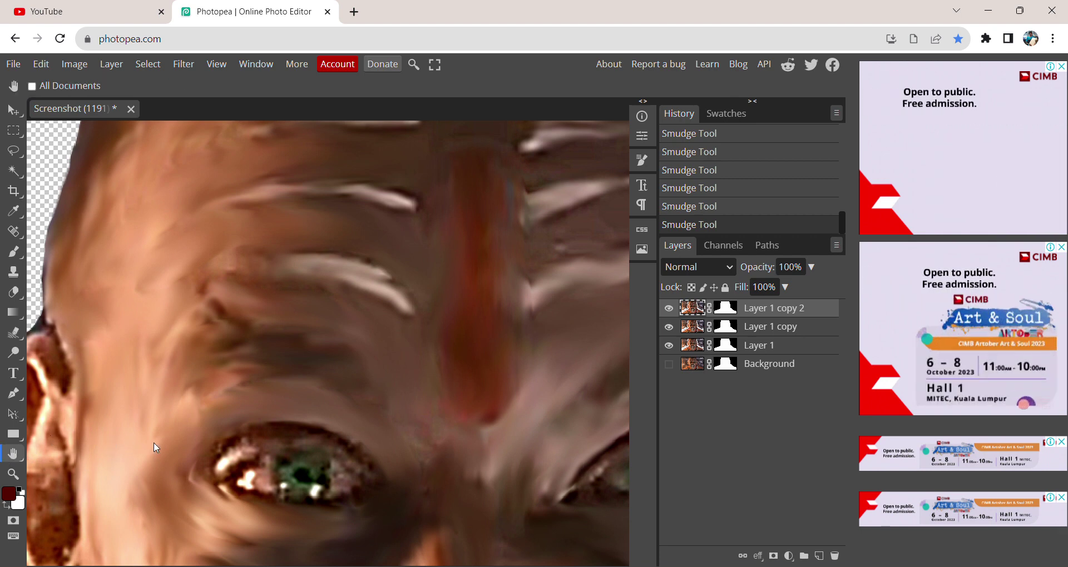
{"action": "scroll", "coordinate": [357, 322], "scroll_direction": "down", "scroll_amount": 3}
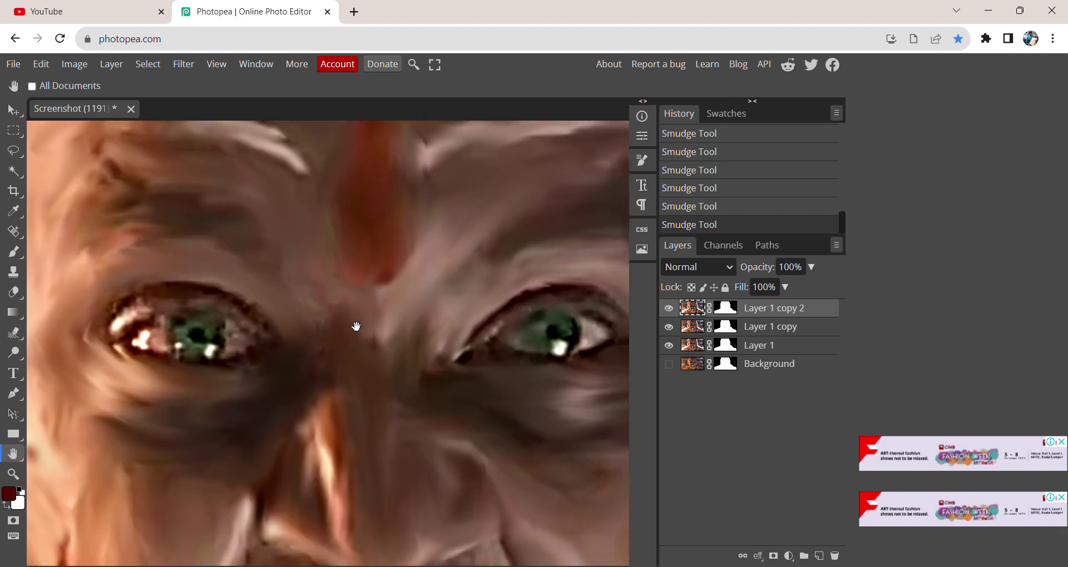
{"action": "left_click_drag", "start_coordinate": [399, 489], "coordinate": [389, 350]}
{"action": "scroll", "coordinate": [388, 324], "scroll_direction": "up", "scroll_amount": 3}
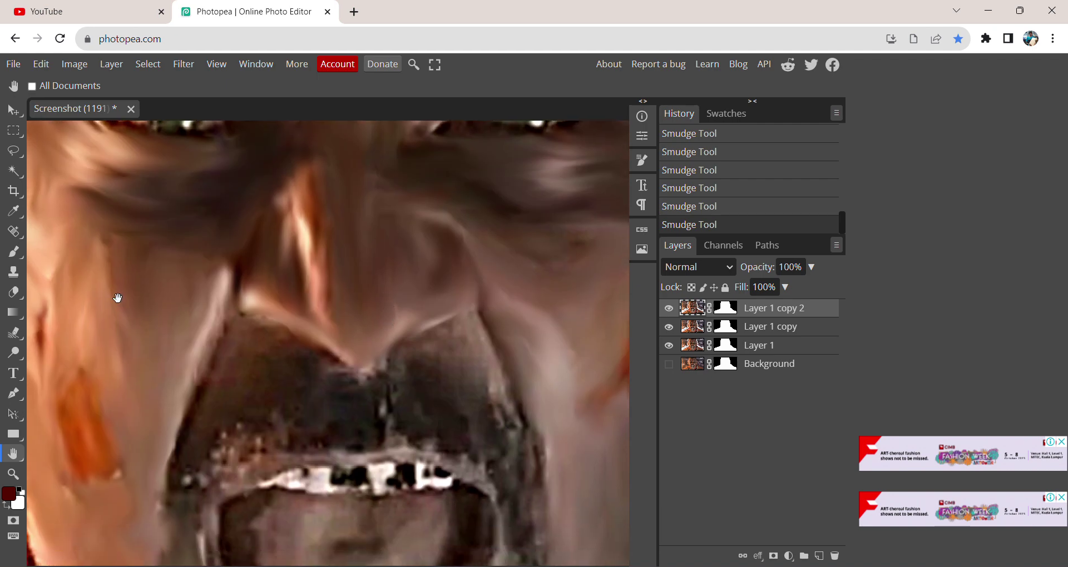
{"action": "left_click", "coordinate": [13, 333]}
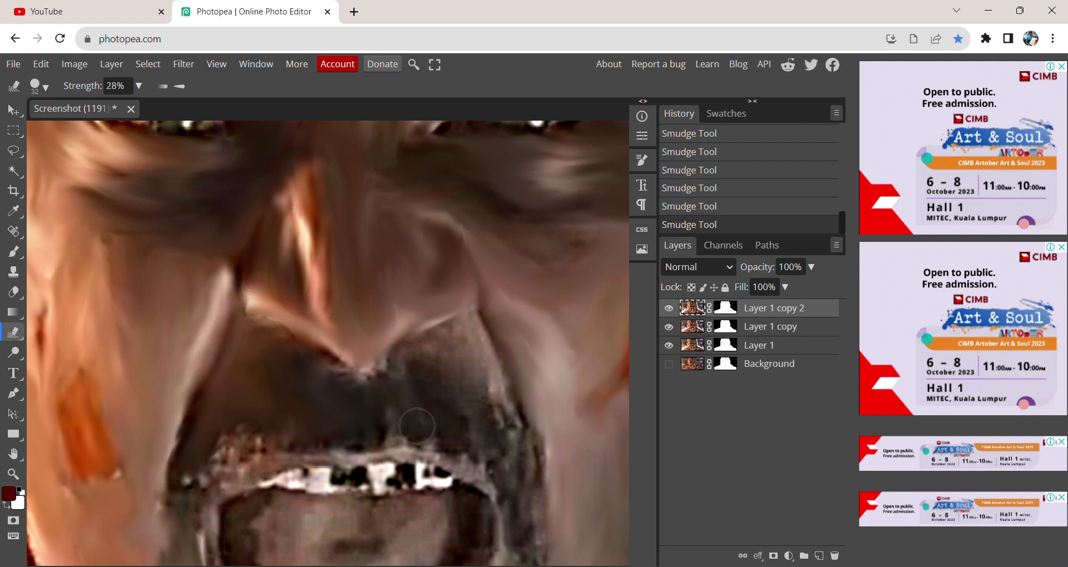
{"action": "left_click_drag", "start_coordinate": [449, 395], "coordinate": [519, 484]}
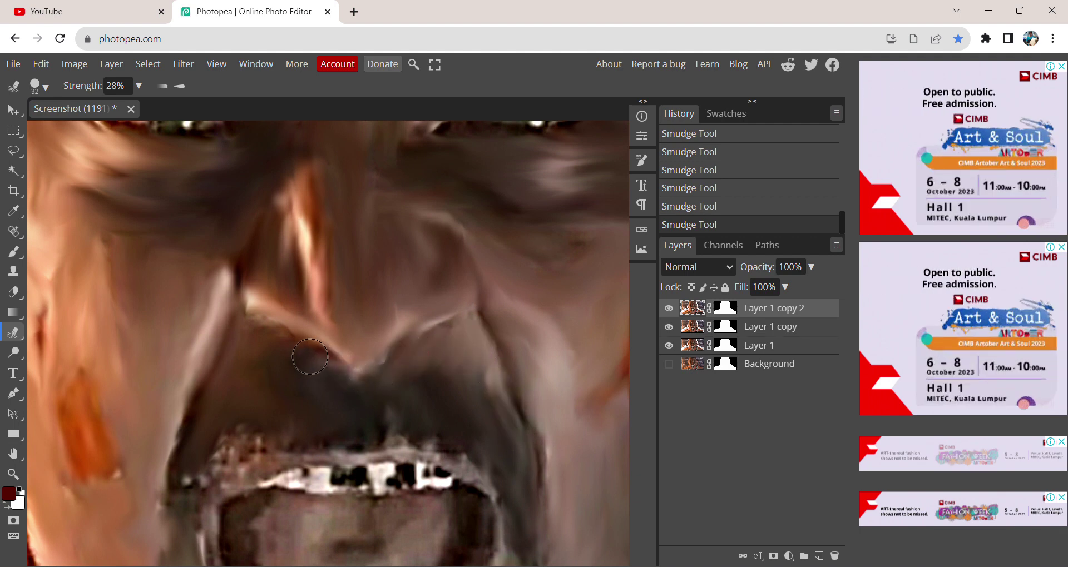
Smudge the lips, teeth and dark rim of the open mouth into soft painted strokes
{"action": "left_click", "coordinate": [13, 454]}
{"action": "left_click_drag", "start_coordinate": [148, 489], "coordinate": [139, 353]}
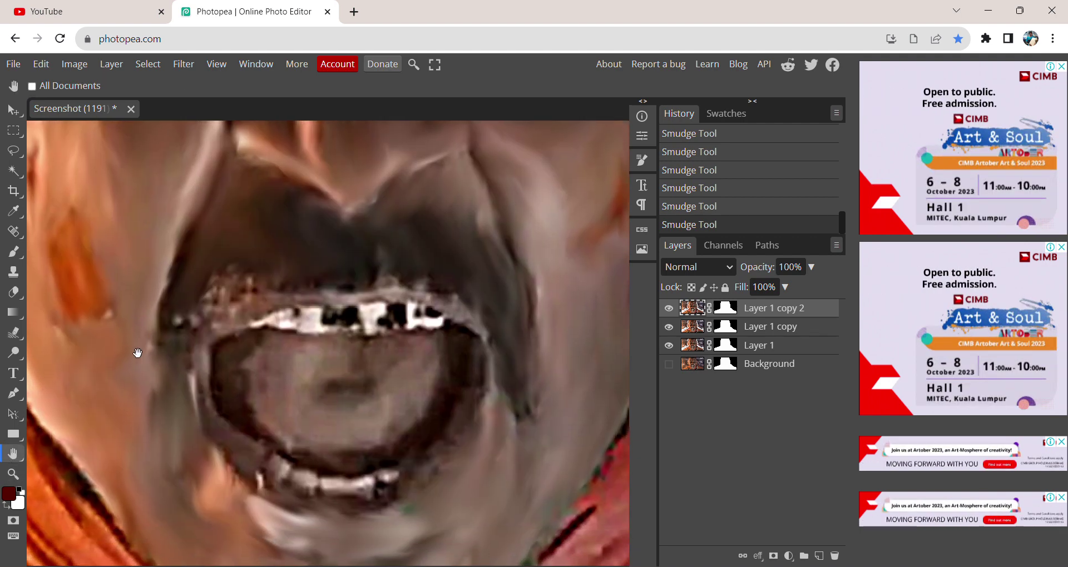
{"action": "left_click", "coordinate": [13, 333]}
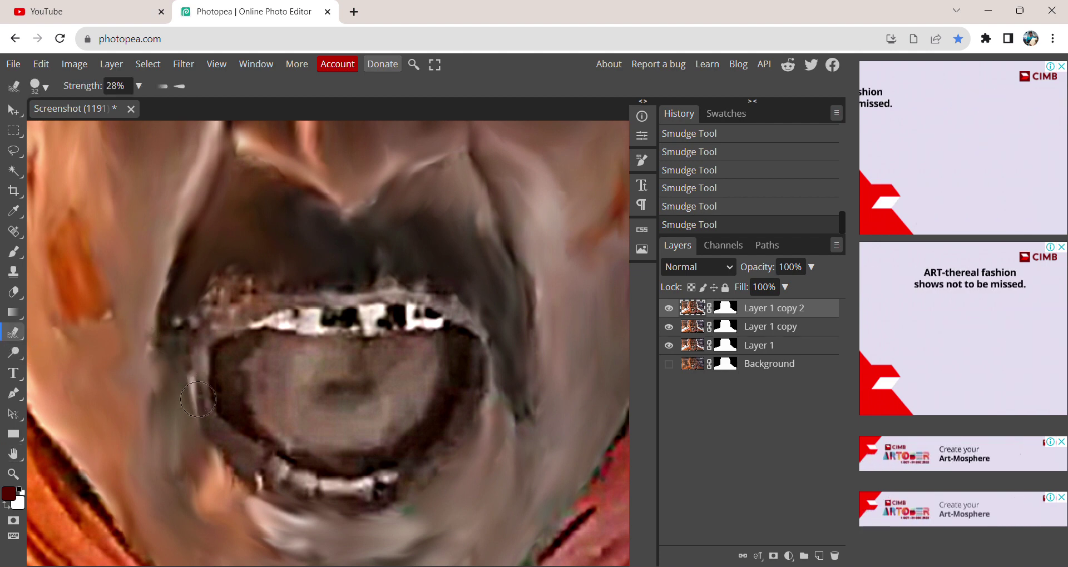
{"action": "left_click_drag", "start_coordinate": [201, 297], "coordinate": [250, 300]}
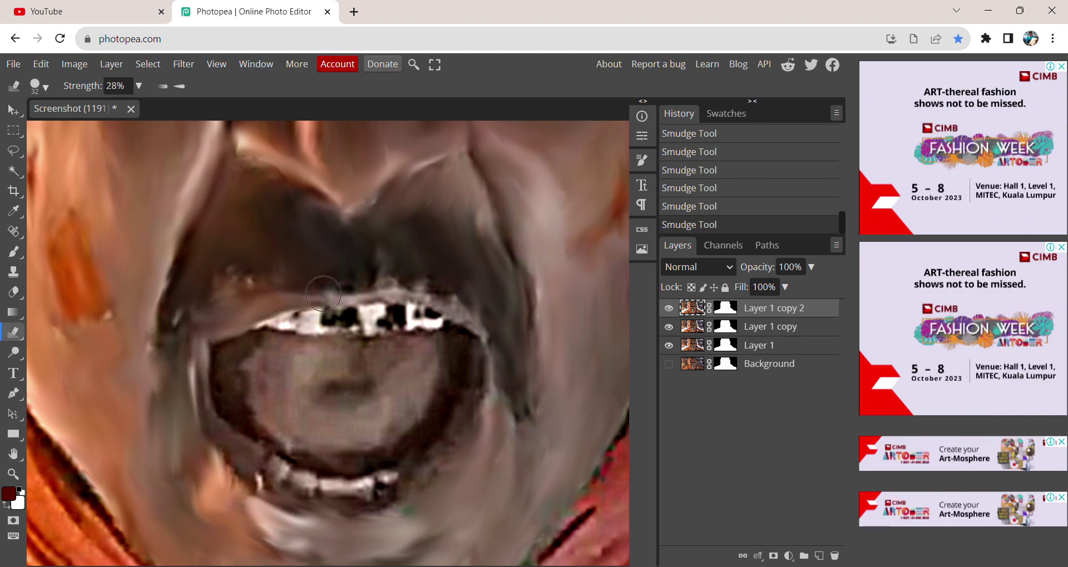
{"action": "mouse_move", "coordinate": [323, 294]}
{"action": "left_mouse_down"}
{"action": "mouse_move", "coordinate": [350, 296]}
{"action": "mouse_move", "coordinate": [415, 271]}
{"action": "mouse_move", "coordinate": [399, 292]}
{"action": "mouse_move", "coordinate": [440, 298]}
{"action": "mouse_move", "coordinate": [465, 318]}
{"action": "left_mouse_up"}
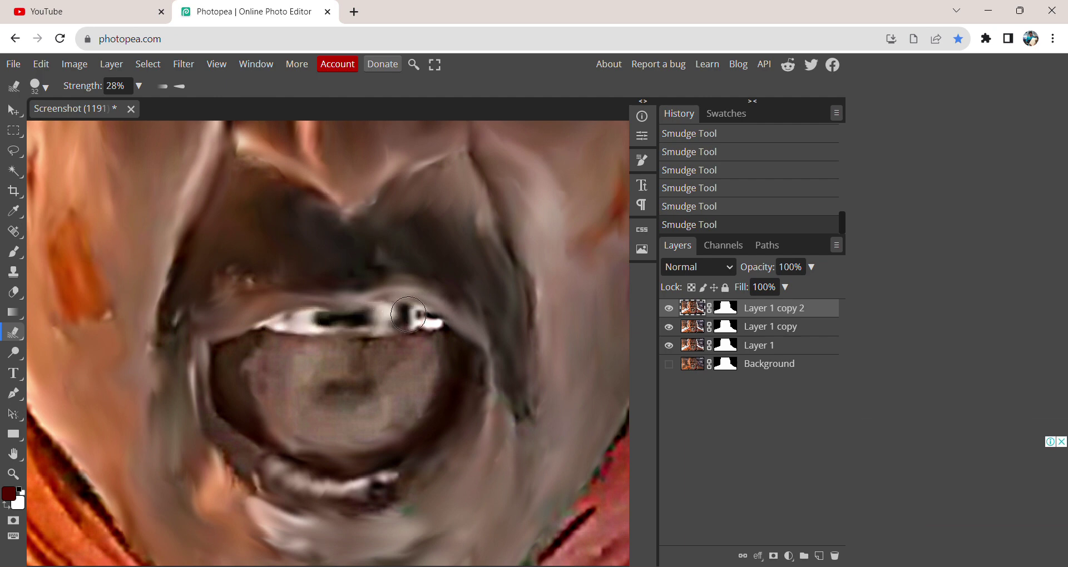
{"action": "left_click_drag", "start_coordinate": [392, 317], "coordinate": [453, 325]}
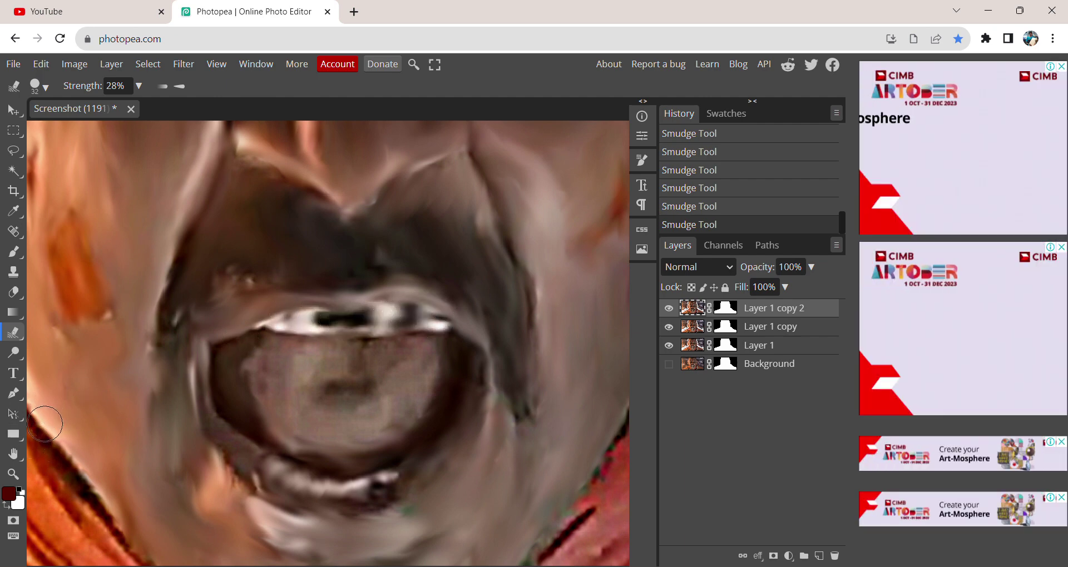
Undo a trial smudge across the right iris and smudge the right ear and the dark hair edge above it smooth
{"action": "key", "text": "h"}
{"action": "left_click_drag", "start_coordinate": [214, 277], "coordinate": [230, 418]}
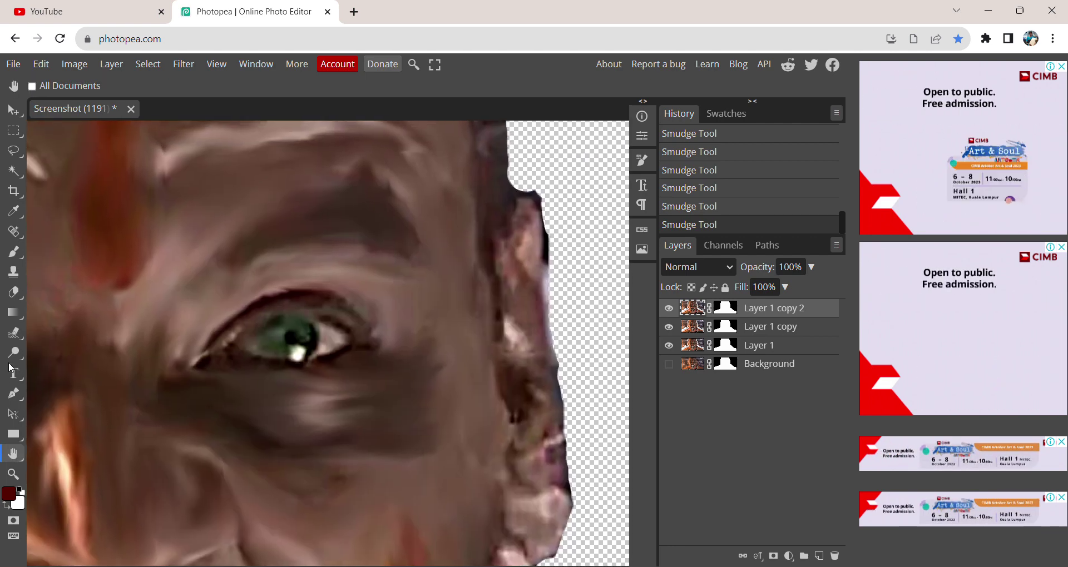
{"action": "left_click", "coordinate": [13, 333]}
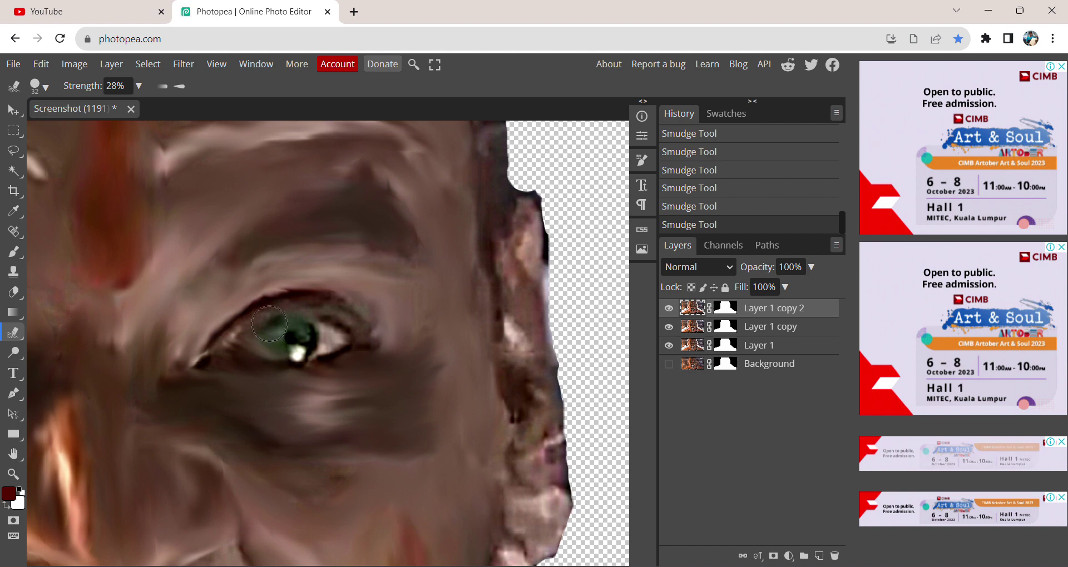
{"action": "left_click_drag", "start_coordinate": [245, 325], "coordinate": [357, 325]}
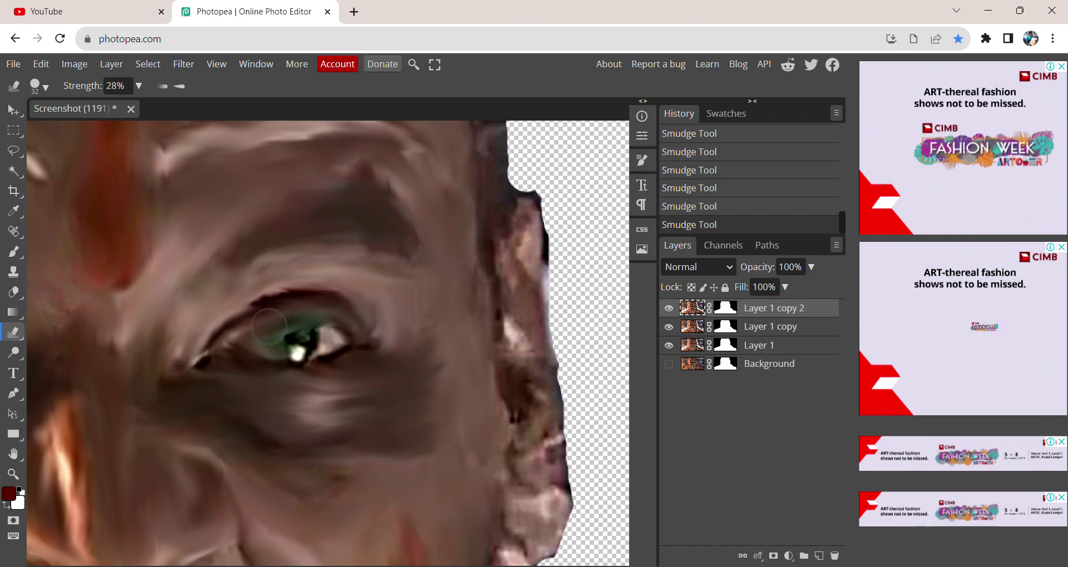
{"action": "key", "text": "ctrl+z"}
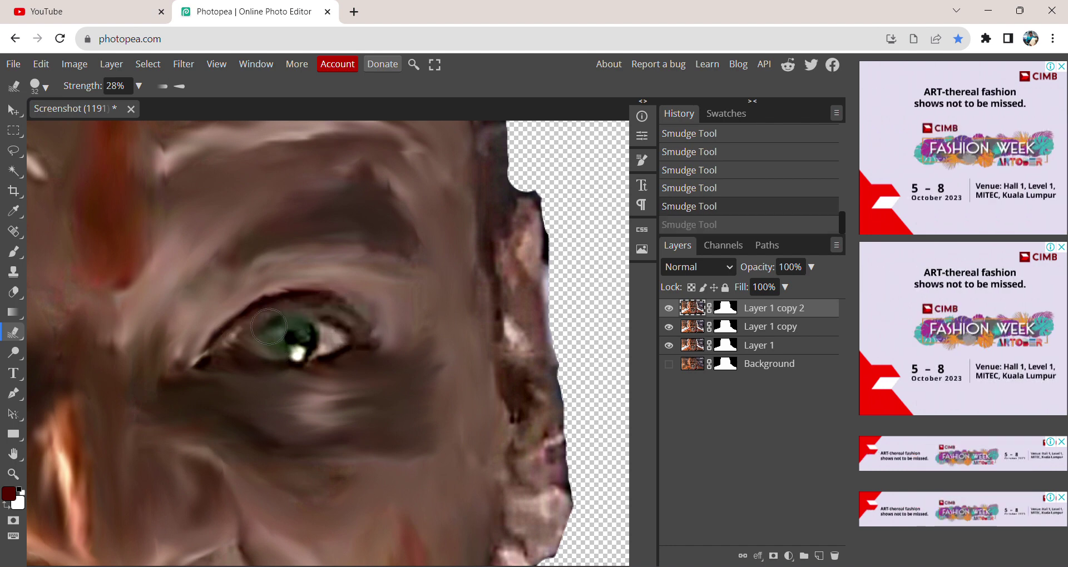
{"action": "mouse_move", "coordinate": [514, 335]}
{"action": "left_mouse_down"}
{"action": "mouse_move", "coordinate": [515, 261]}
{"action": "mouse_move", "coordinate": [537, 217]}
{"action": "mouse_move", "coordinate": [526, 292]}
{"action": "left_mouse_up"}
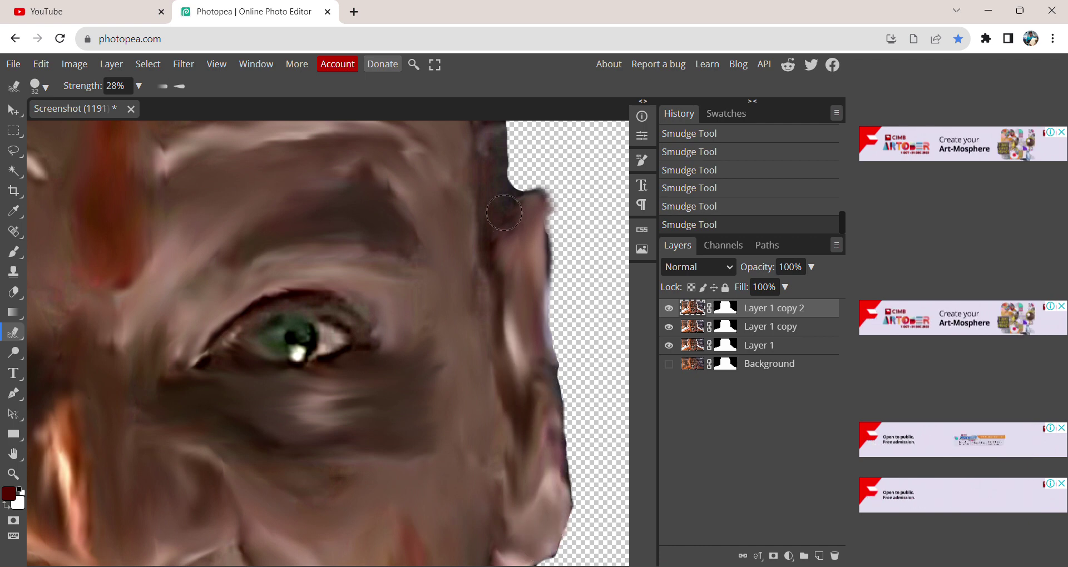
{"action": "right_click", "coordinate": [481, 120]}
{"action": "left_click", "coordinate": [463, 328]}
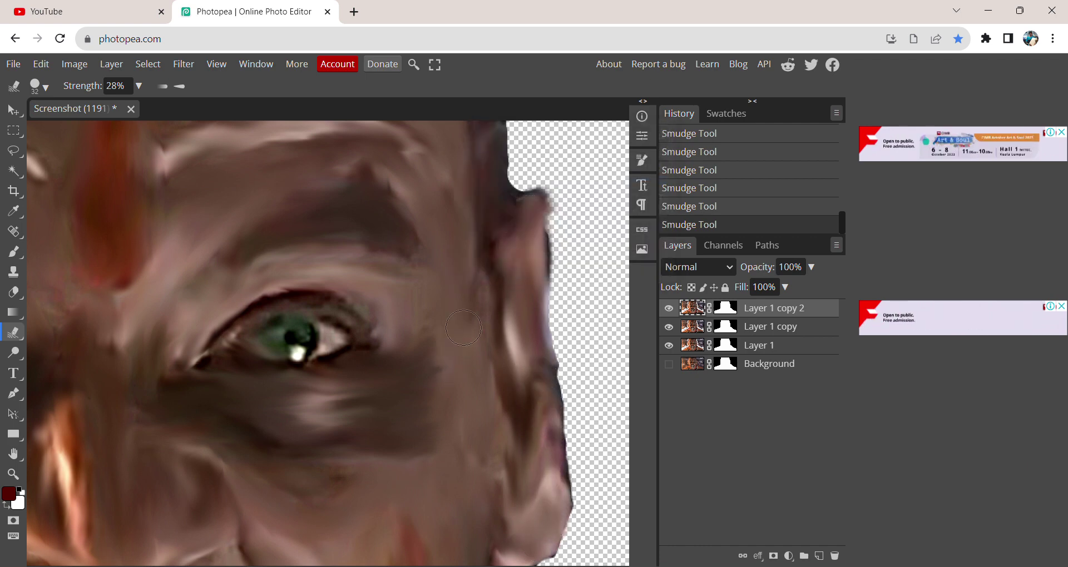
Lightly smudge the right iris and the edge where the right earlobe meets the red scarf
{"action": "left_click", "coordinate": [8, 458]}
{"action": "left_click_drag", "start_coordinate": [191, 489], "coordinate": [159, 306]}
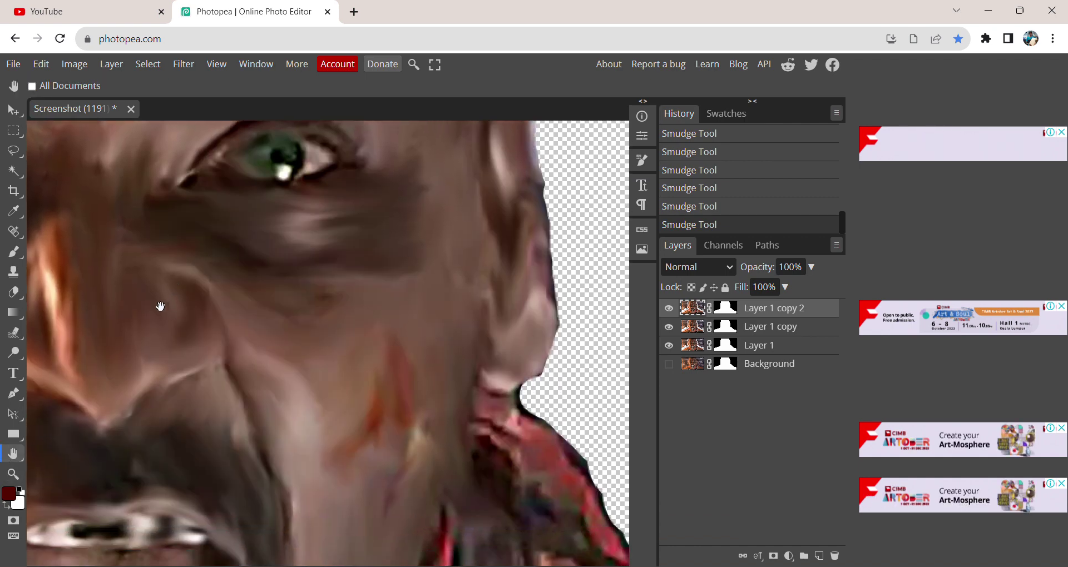
{"action": "left_click", "coordinate": [14, 335]}
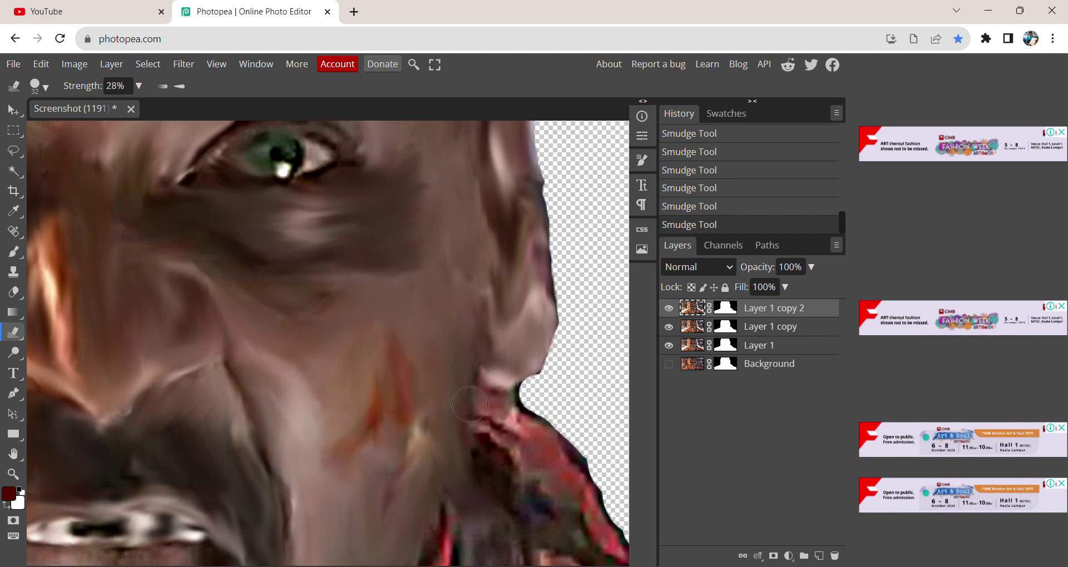
Smudge the tongue and the inside of the open mouth to smooth out their blotchy texture
{"action": "key", "text": "h"}
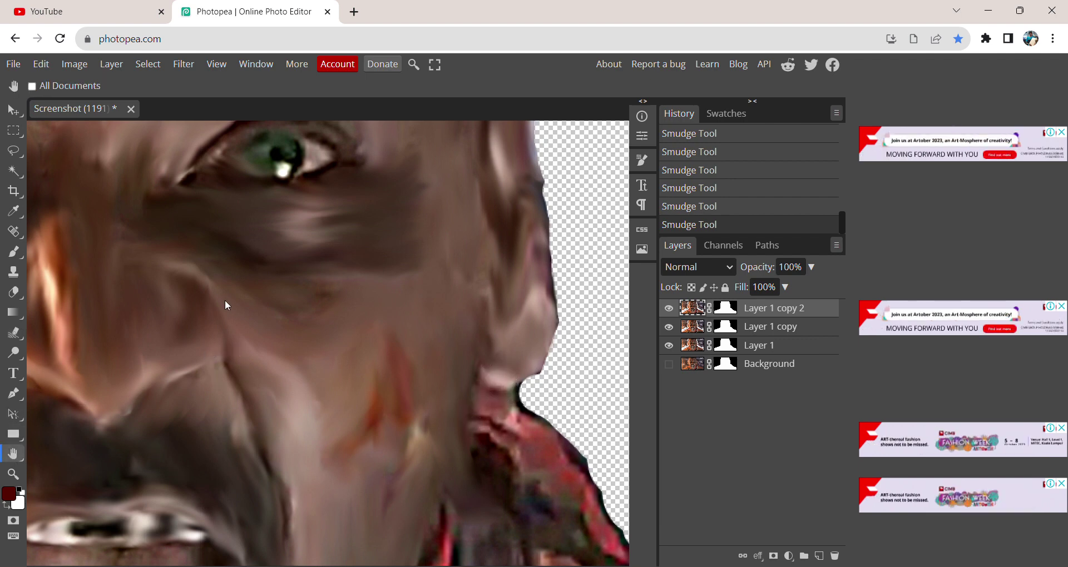
{"action": "mouse_move", "coordinate": [186, 462]}
{"action": "left_mouse_down"}
{"action": "mouse_move", "coordinate": [242, 296]}
{"action": "mouse_move", "coordinate": [352, 278]}
{"action": "left_mouse_up"}
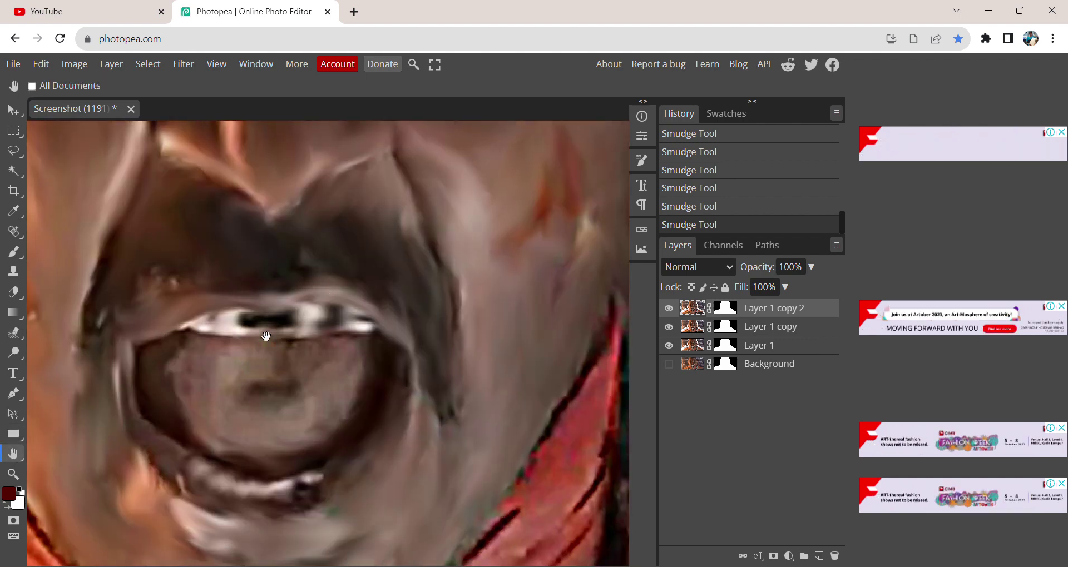
{"action": "left_click", "coordinate": [13, 336]}
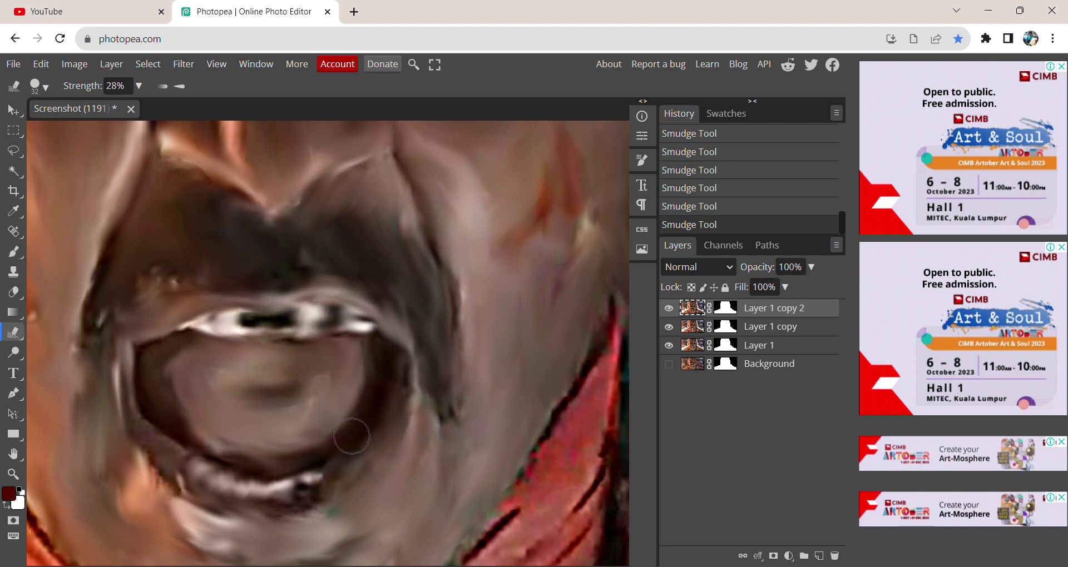
Smudge the portrait's left-hand ear to blend its blotchy folds into smooth painted strokes
{"action": "left_click", "coordinate": [14, 454]}
{"action": "left_click_drag", "start_coordinate": [454, 379], "coordinate": [233, 366]}
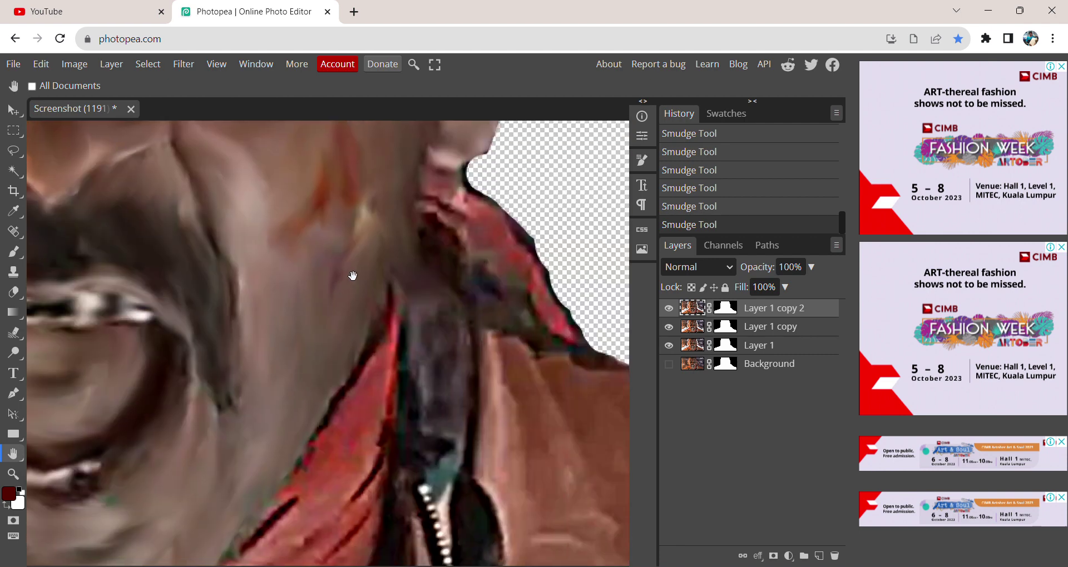
{"action": "scroll", "coordinate": [353, 276], "scroll_direction": "down", "scroll_amount": 3}
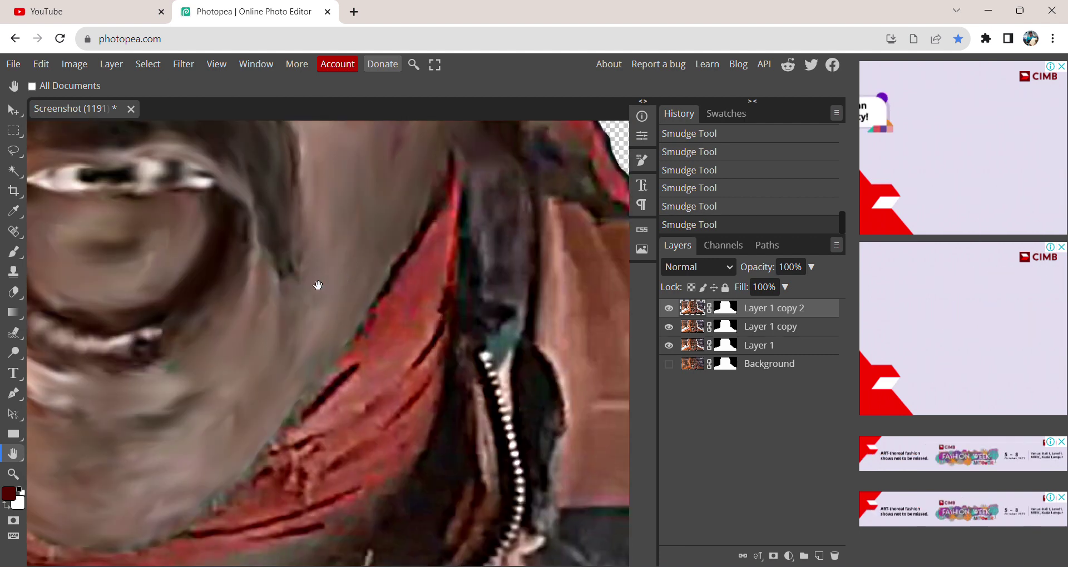
{"action": "scroll", "coordinate": [399, 305], "scroll_direction": "down", "scroll_amount": 3}
{"action": "scroll", "coordinate": [383, 305], "scroll_direction": "up", "scroll_amount": 5}
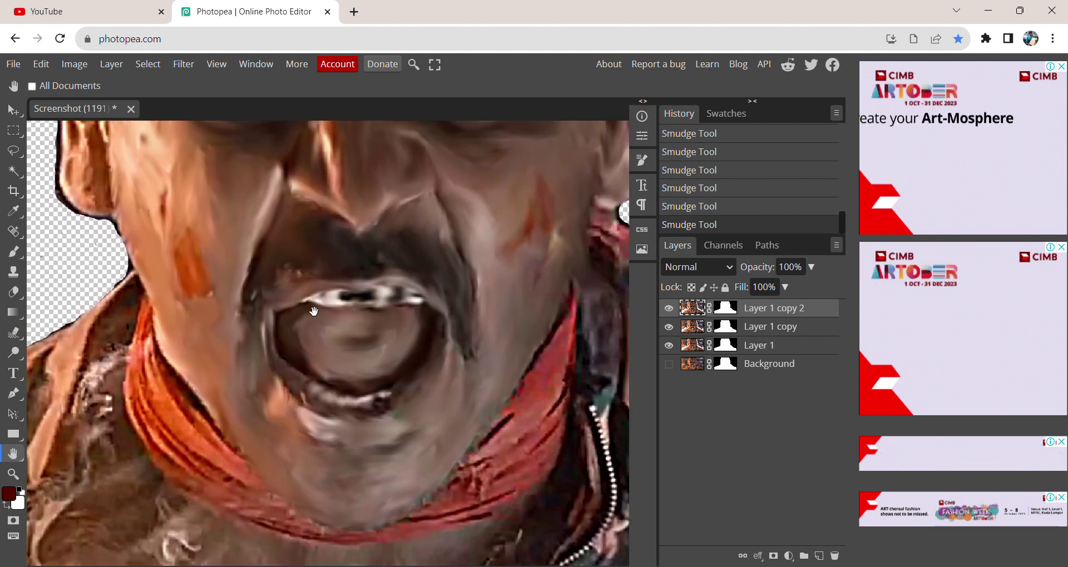
{"action": "left_click_drag", "start_coordinate": [313, 311], "coordinate": [388, 473]}
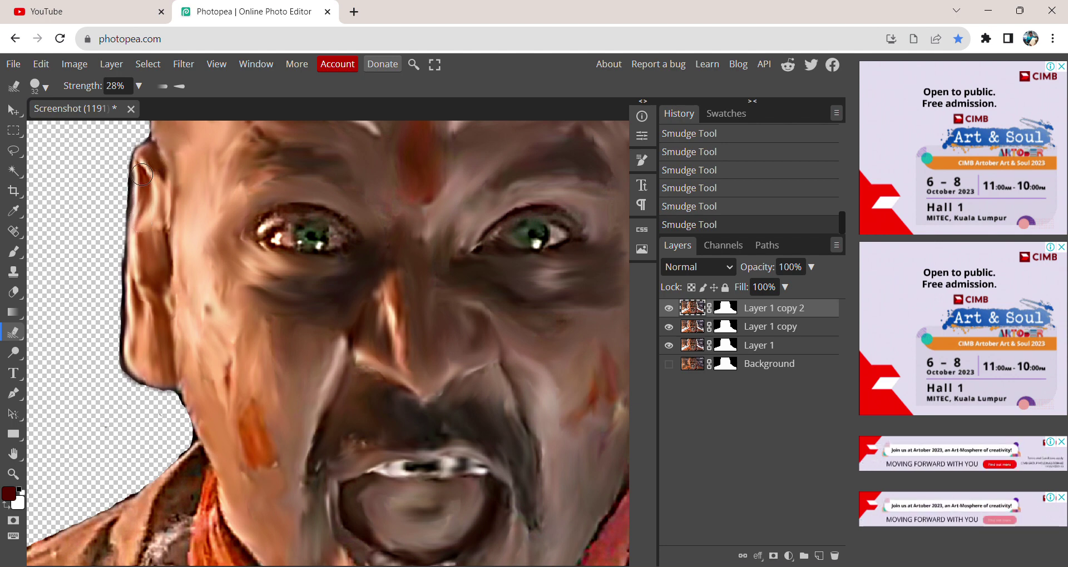
Smudge the red and dark cloth behind the neck below the right-hand ear into smooth strokes
{"action": "key", "text": "h"}
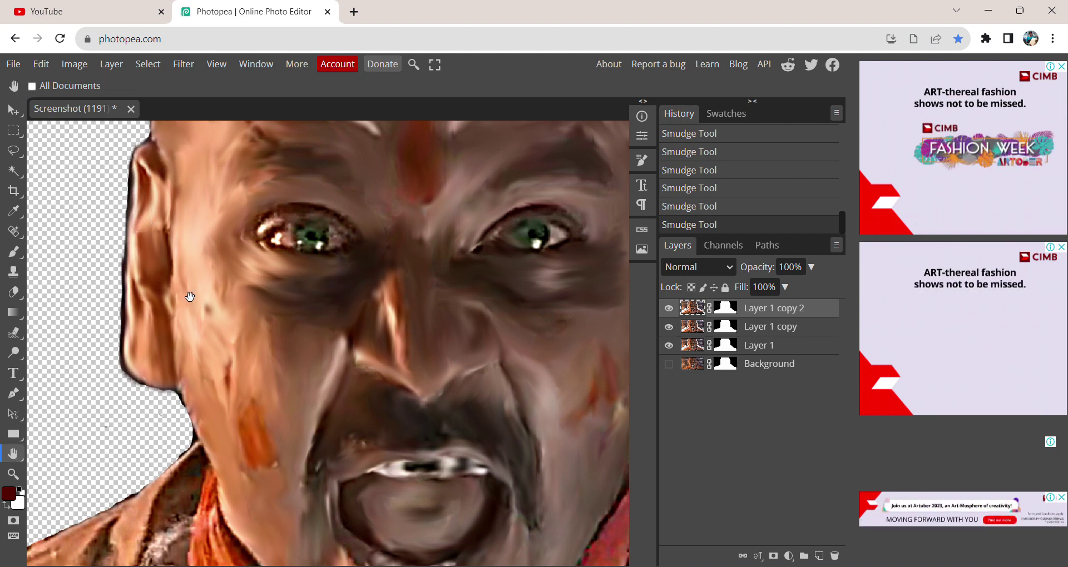
{"action": "mouse_move", "coordinate": [253, 128]}
{"action": "left_mouse_down"}
{"action": "mouse_move", "coordinate": [219, 276]}
{"action": "mouse_move", "coordinate": [210, 258]}
{"action": "left_mouse_up"}
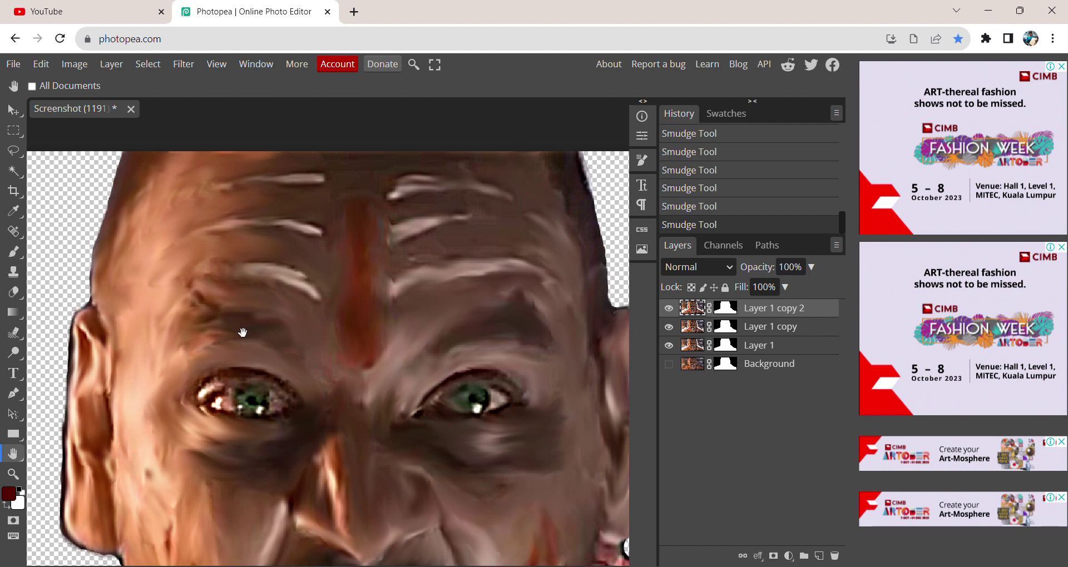
{"action": "mouse_move", "coordinate": [429, 511]}
{"action": "left_mouse_down"}
{"action": "mouse_move", "coordinate": [324, 403]}
{"action": "mouse_move", "coordinate": [334, 424]}
{"action": "mouse_move", "coordinate": [338, 317]}
{"action": "left_mouse_up"}
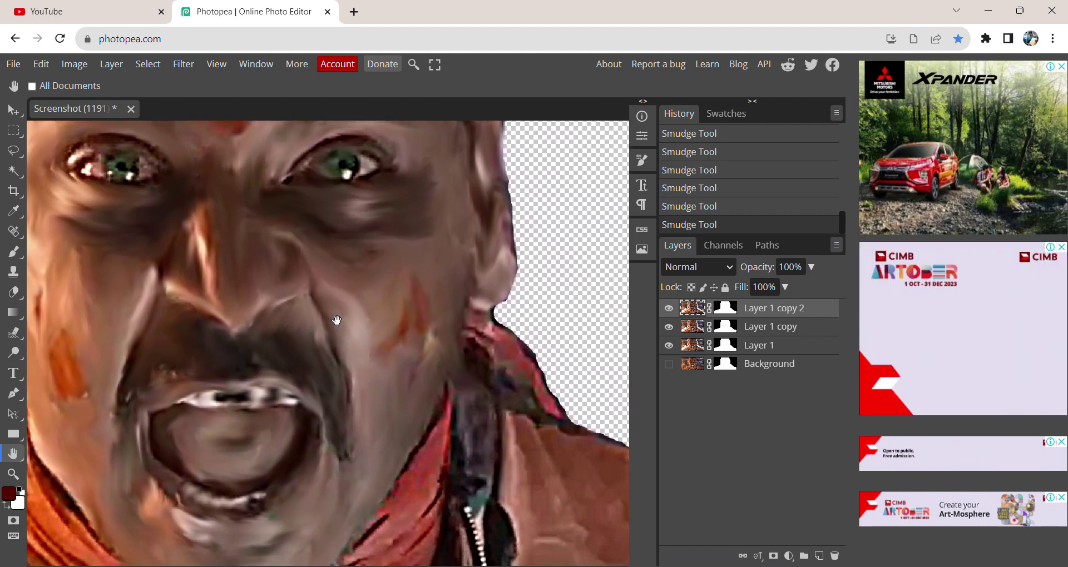
{"action": "left_click", "coordinate": [12, 334]}
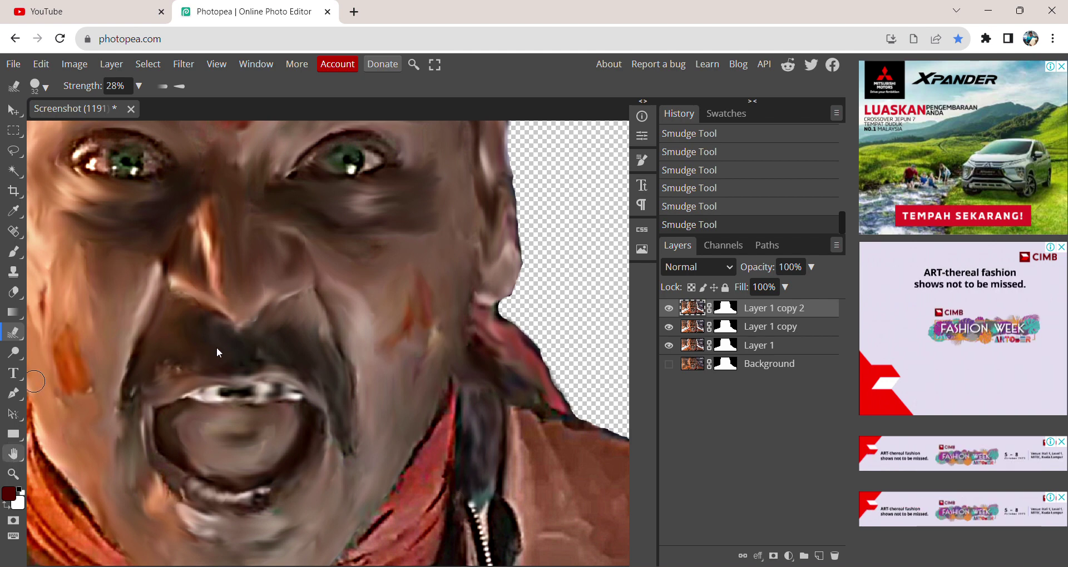
Reduce the smudge brush to 13 px and smooth the left-hand eye's lids, white, iris and highlights
{"action": "key", "text": "h"}
{"action": "left_click_drag", "start_coordinate": [117, 261], "coordinate": [217, 347]}
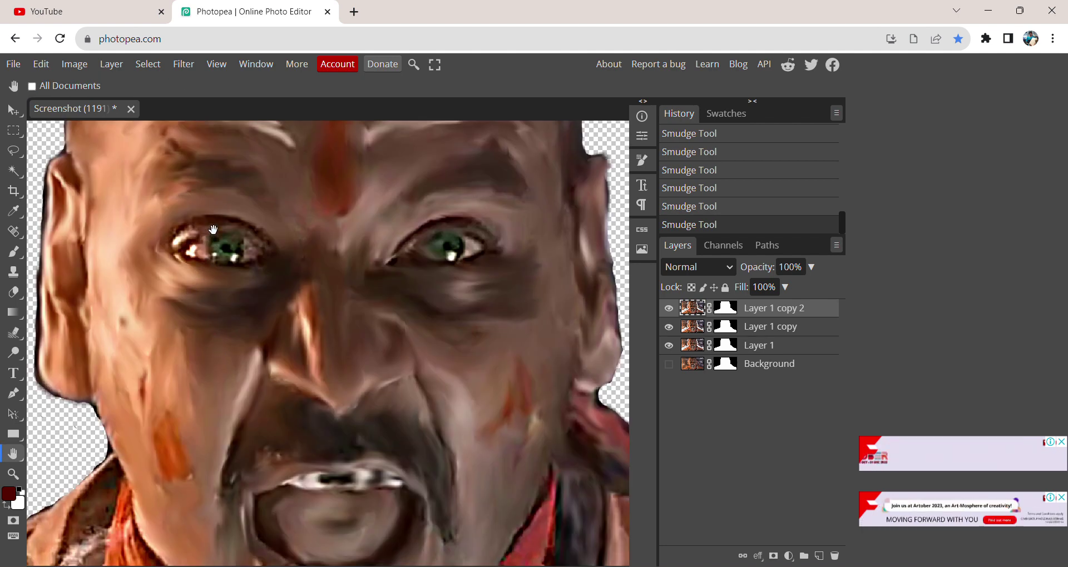
{"action": "scroll", "coordinate": [213, 232], "scroll_direction": "up", "scroll_amount": 2}
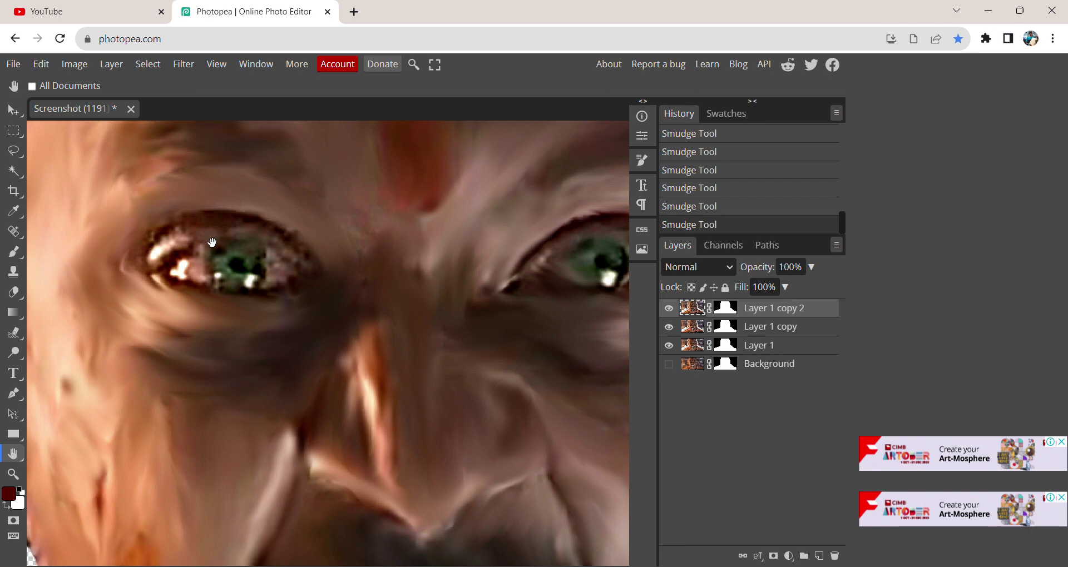
{"action": "left_click", "coordinate": [13, 336]}
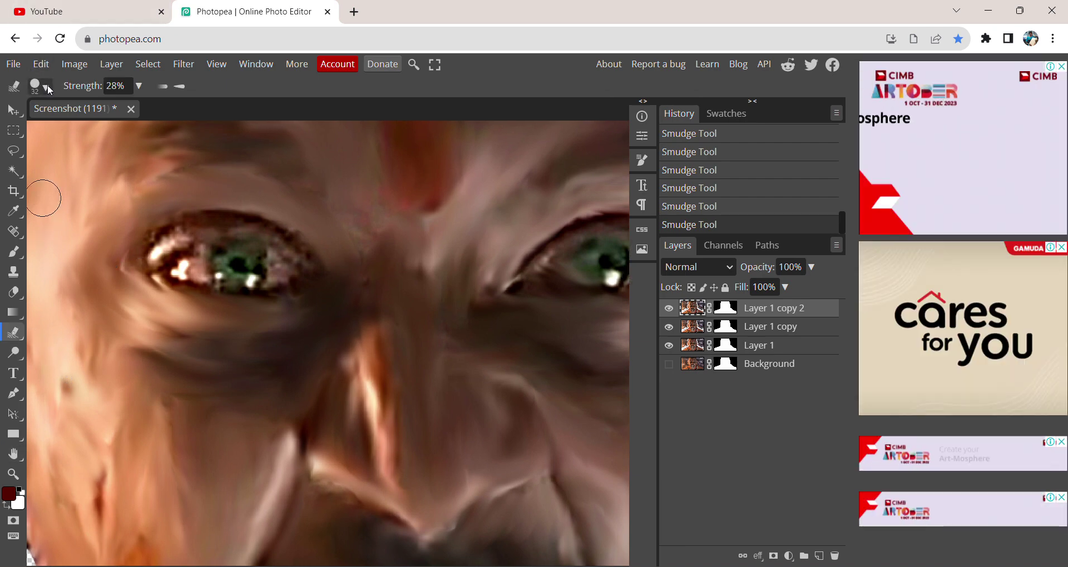
{"action": "left_click", "coordinate": [48, 84]}
{"action": "left_click_drag", "start_coordinate": [114, 121], "coordinate": [110, 121]}
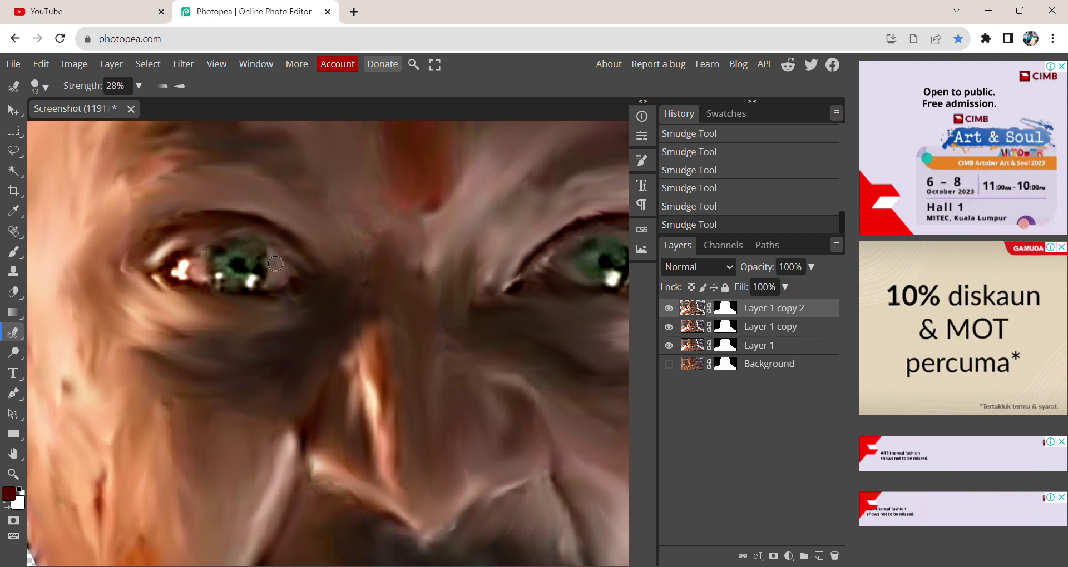
{"action": "mouse_move", "coordinate": [203, 284]}
{"action": "left_mouse_down"}
{"action": "mouse_move", "coordinate": [174, 263]}
{"action": "mouse_move", "coordinate": [200, 268]}
{"action": "mouse_move", "coordinate": [163, 274]}
{"action": "mouse_move", "coordinate": [243, 254]}
{"action": "left_mouse_up"}
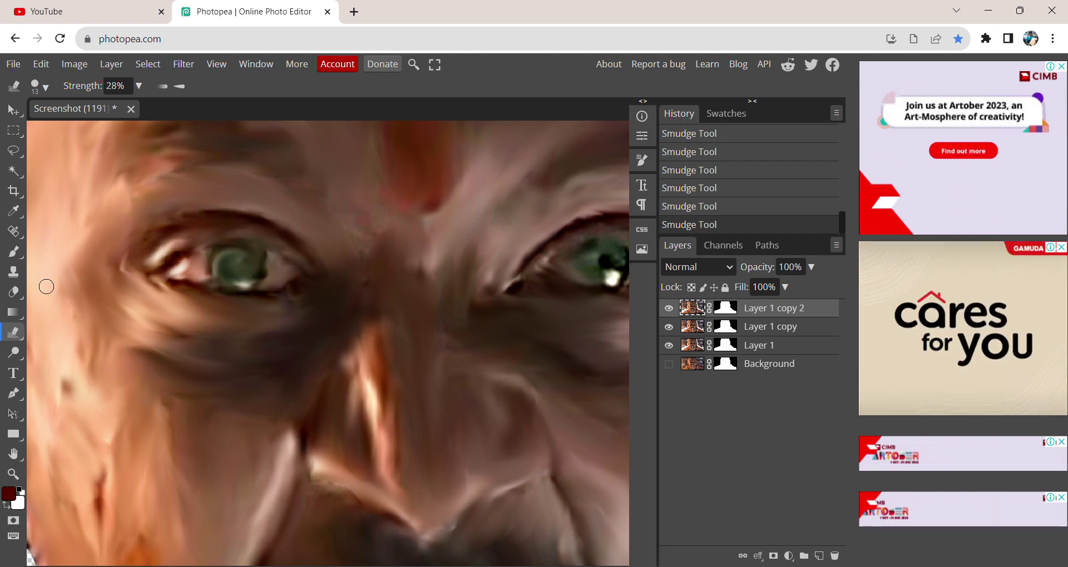
Smudge the right-hand eye's iris, highlight, white and lid edges into soft painted strokes
{"action": "left_click", "coordinate": [12, 454]}
{"action": "left_click_drag", "start_coordinate": [431, 342], "coordinate": [262, 351]}
{"action": "left_click", "coordinate": [12, 333]}
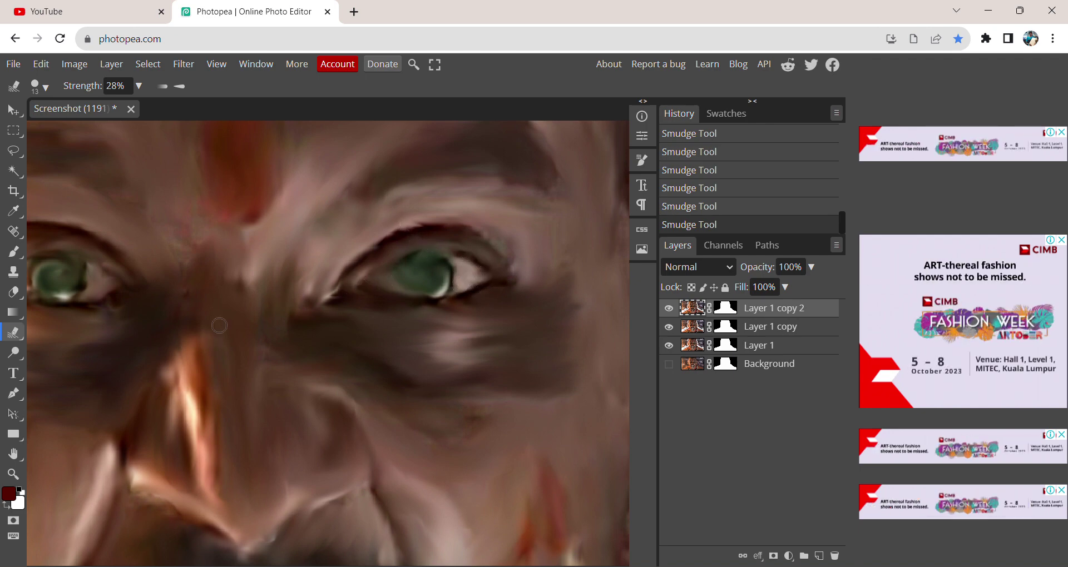
Enlarge the smudge brush to 39 px and smooth the red scarf's folds and the zipped jacket edge beside it
{"action": "left_click", "coordinate": [14, 456]}
{"action": "left_click_drag", "start_coordinate": [136, 424], "coordinate": [246, 350]}
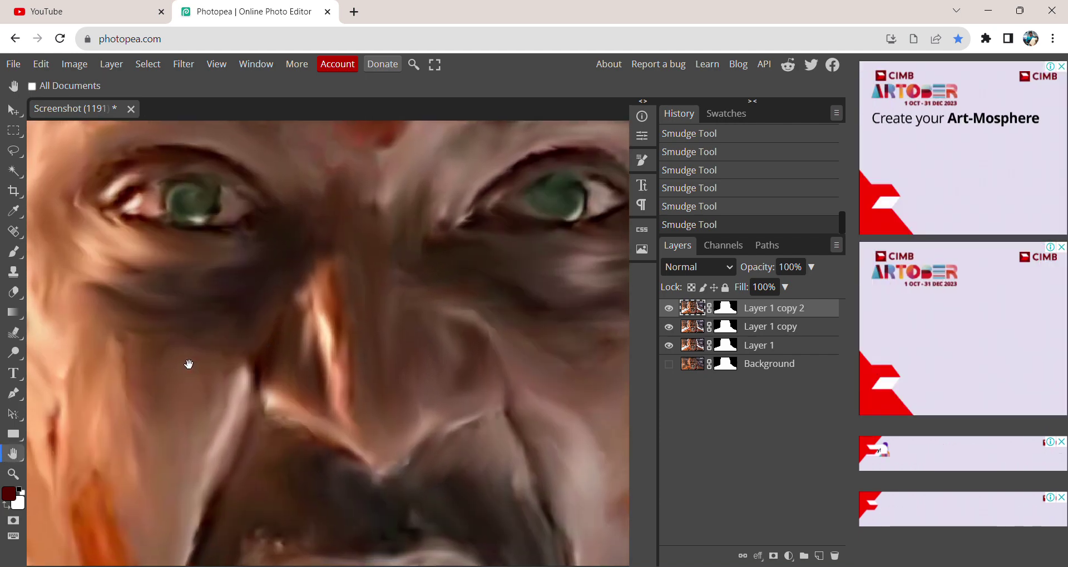
{"action": "scroll", "coordinate": [189, 364], "scroll_direction": "down", "scroll_amount": 5}
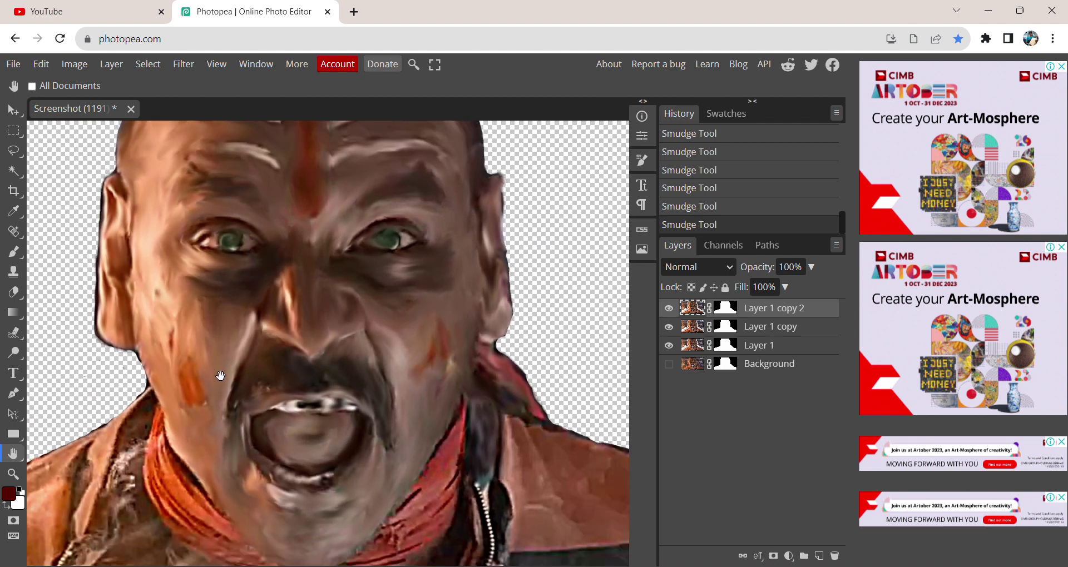
{"action": "scroll", "coordinate": [238, 470], "scroll_direction": "up", "scroll_amount": 2}
{"action": "scroll", "coordinate": [239, 445], "scroll_direction": "down", "scroll_amount": 2}
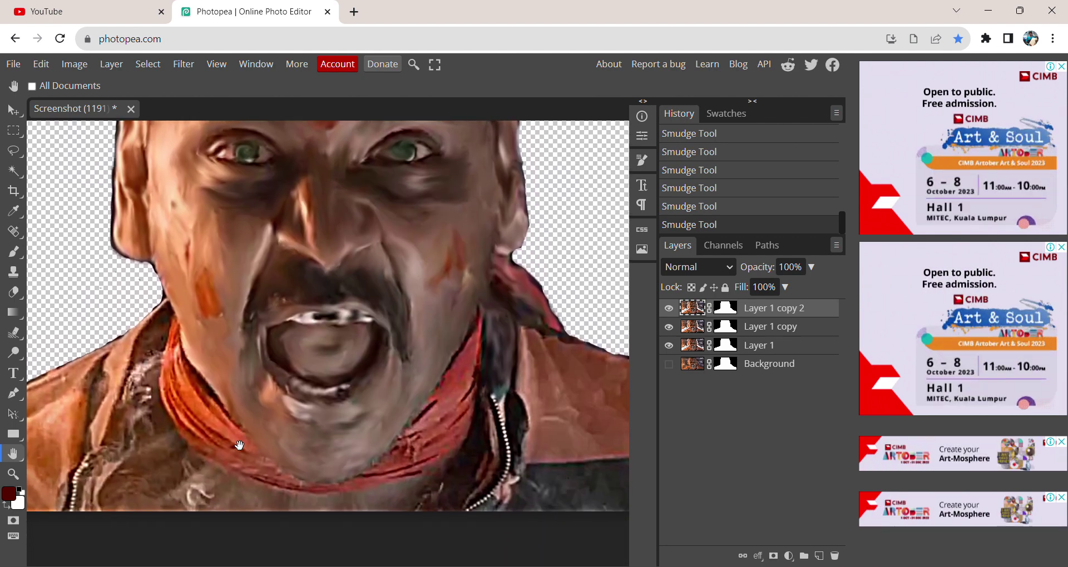
{"action": "scroll", "coordinate": [239, 445], "scroll_direction": "up", "scroll_amount": 2}
{"action": "scroll", "coordinate": [239, 445], "scroll_direction": "down", "scroll_amount": 2}
{"action": "key", "text": "r"}
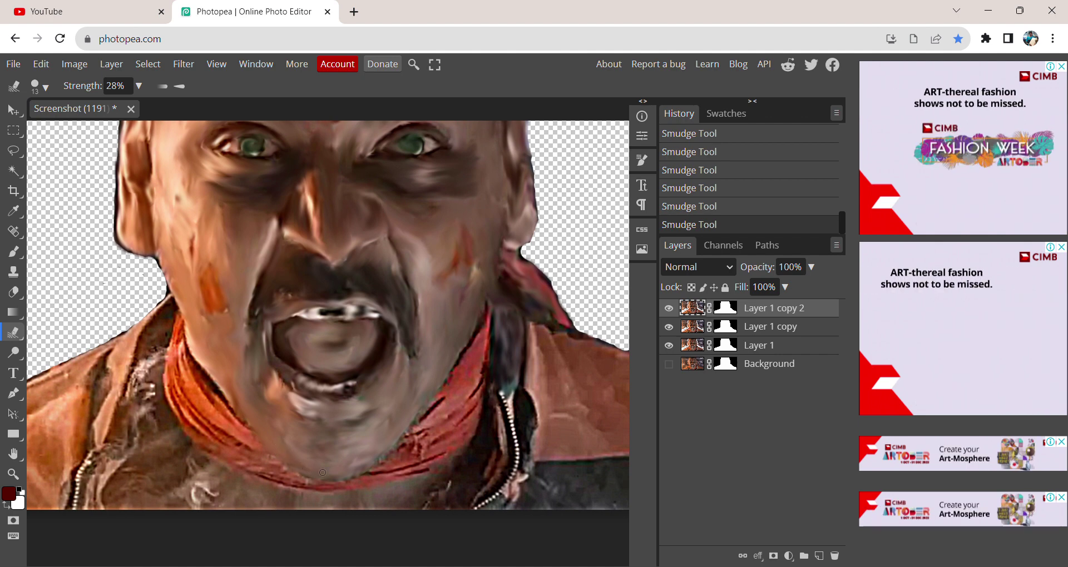
{"action": "left_click", "coordinate": [44, 85]}
{"action": "left_click", "coordinate": [137, 118]}
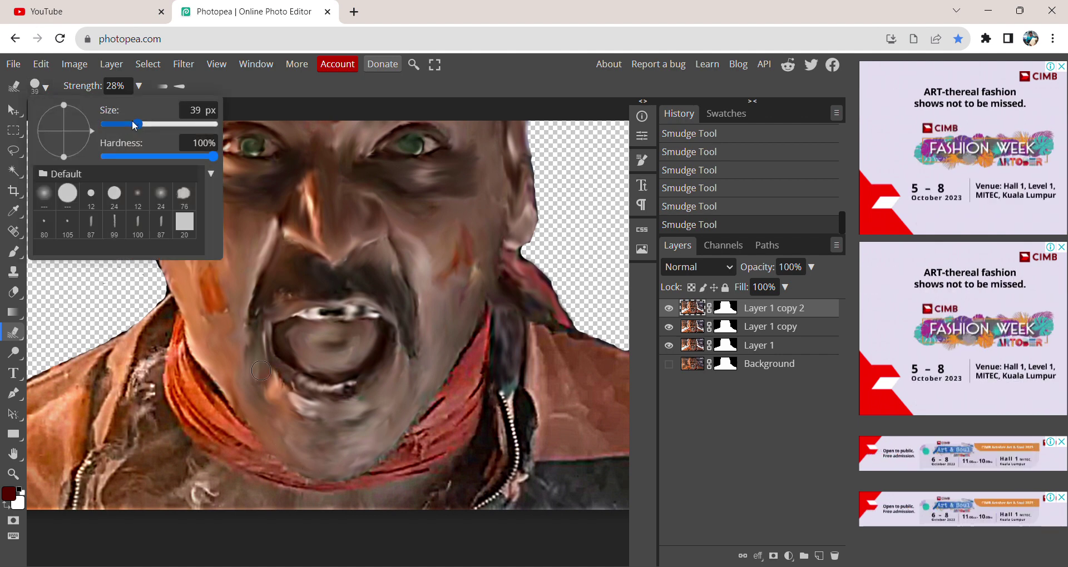
{"action": "left_click", "coordinate": [212, 414]}
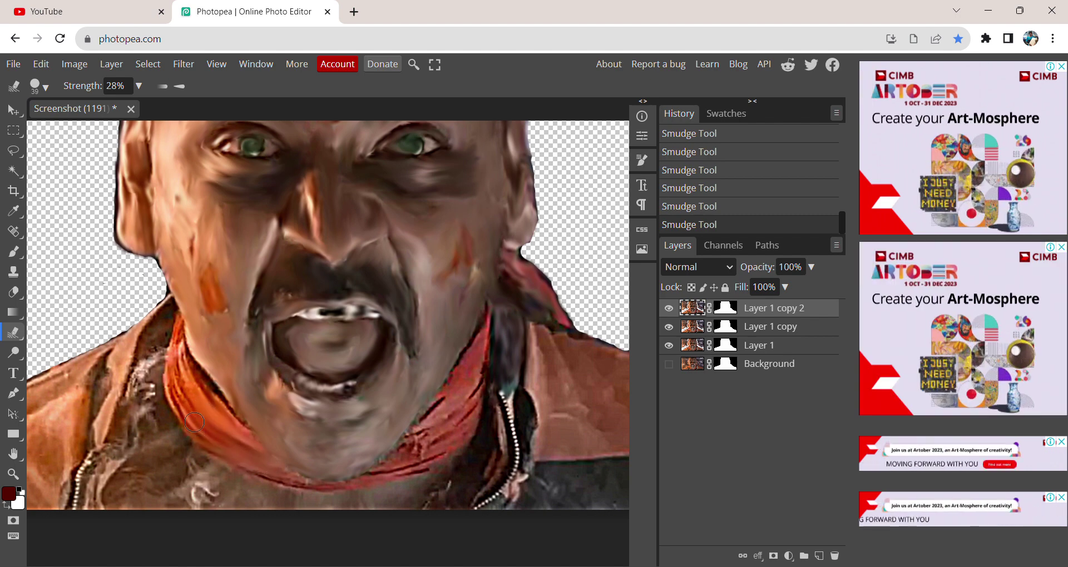
{"action": "mouse_move", "coordinate": [200, 420]}
{"action": "left_mouse_down"}
{"action": "mouse_move", "coordinate": [177, 372]}
{"action": "mouse_move", "coordinate": [175, 391]}
{"action": "mouse_move", "coordinate": [177, 336]}
{"action": "left_mouse_up"}
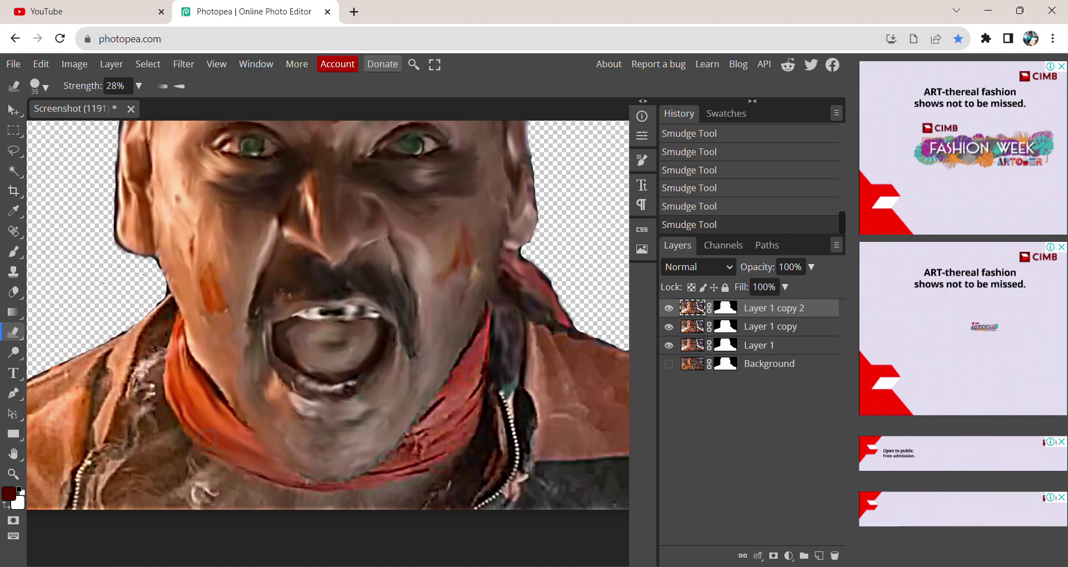
{"action": "left_click_drag", "start_coordinate": [196, 433], "coordinate": [179, 352]}
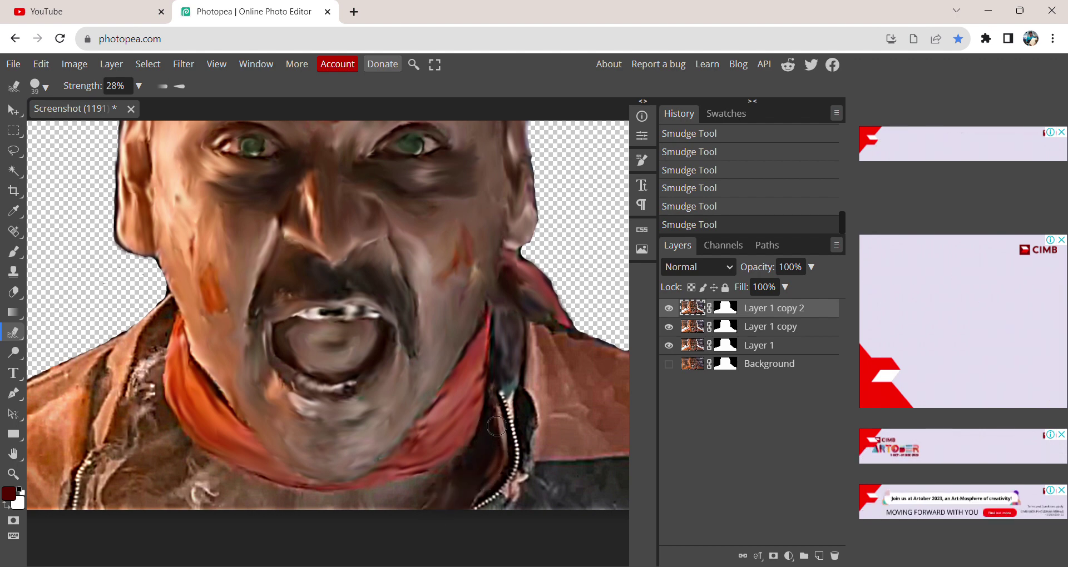
{"action": "left_click_drag", "start_coordinate": [474, 516], "coordinate": [498, 366]}
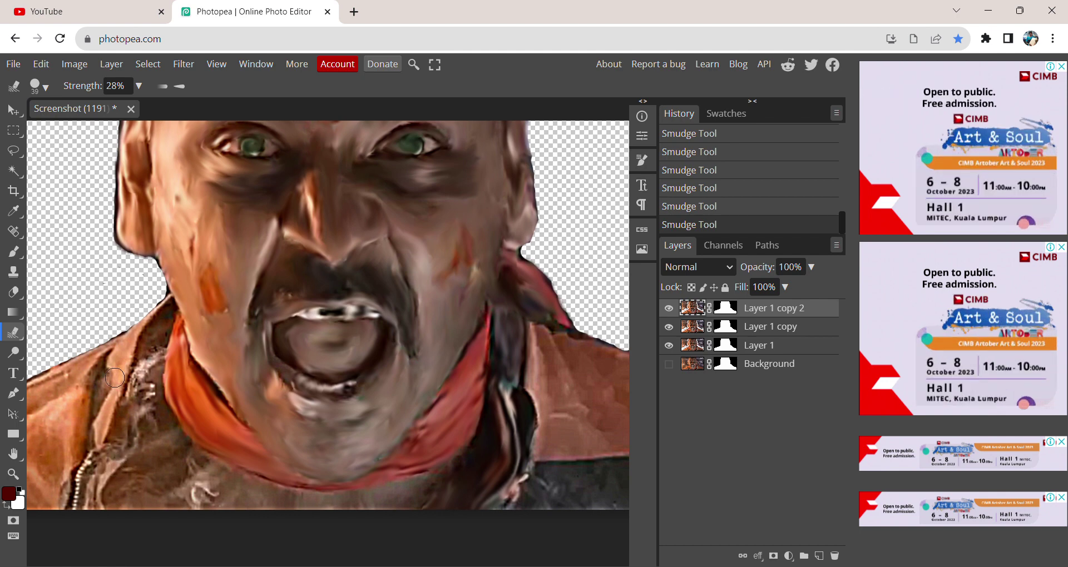
Enlarge the smudge brush to 77 px and smooth the brown shirt below the scarf and the left-hand jacket collar and zip
{"action": "left_click", "coordinate": [44, 86]}
{"action": "left_click", "coordinate": [149, 124]}
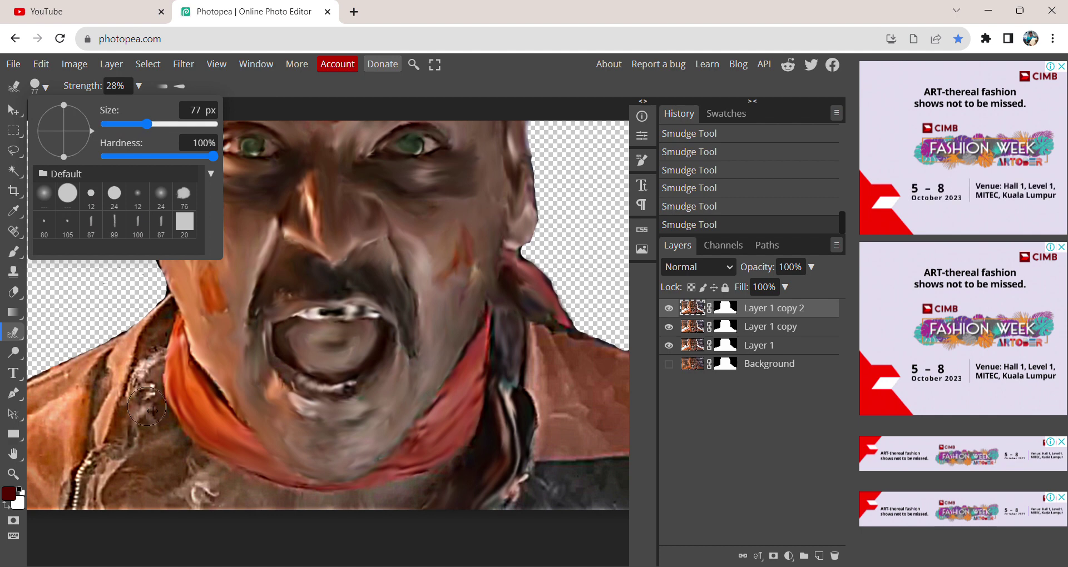
{"action": "left_click", "coordinate": [187, 486]}
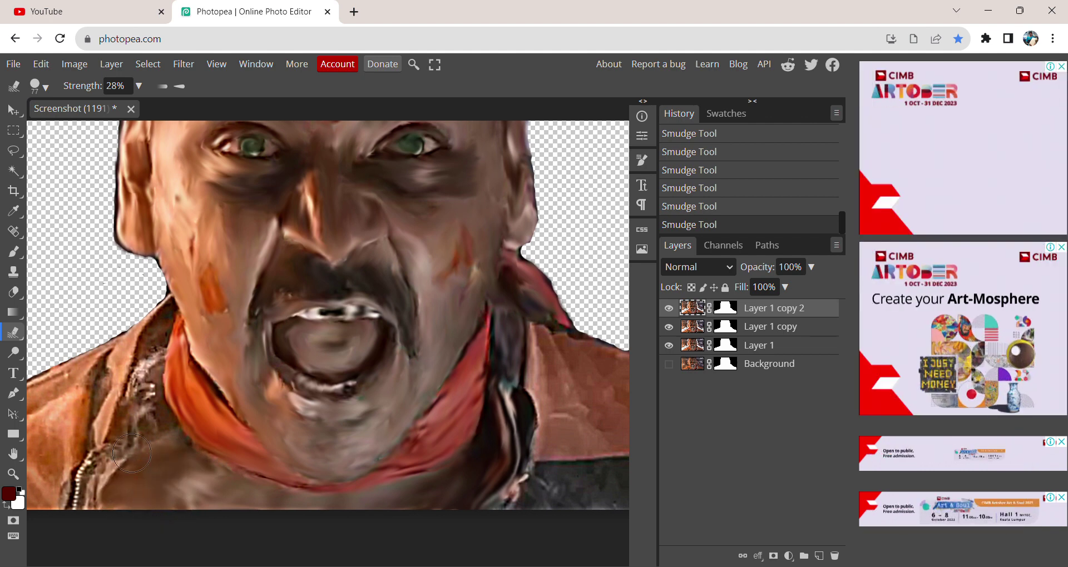
{"action": "mouse_move", "coordinate": [132, 454]}
{"action": "left_mouse_down"}
{"action": "mouse_move", "coordinate": [138, 425]}
{"action": "mouse_move", "coordinate": [150, 435]}
{"action": "mouse_move", "coordinate": [150, 346]}
{"action": "left_mouse_up"}
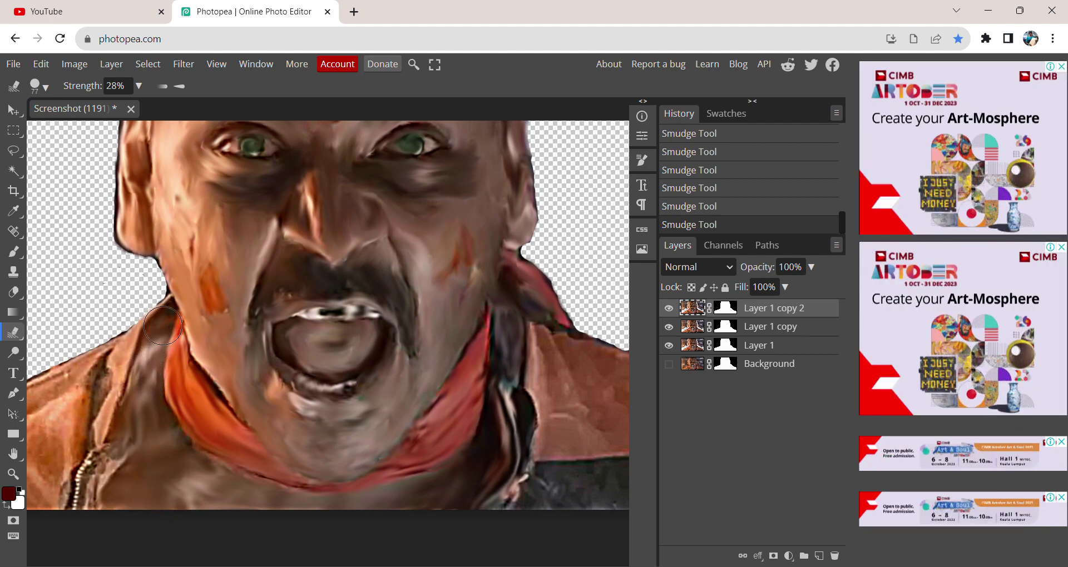
{"action": "mouse_move", "coordinate": [91, 501]}
{"action": "left_mouse_down"}
{"action": "mouse_move", "coordinate": [92, 420]}
{"action": "mouse_move", "coordinate": [114, 348]}
{"action": "left_mouse_up"}
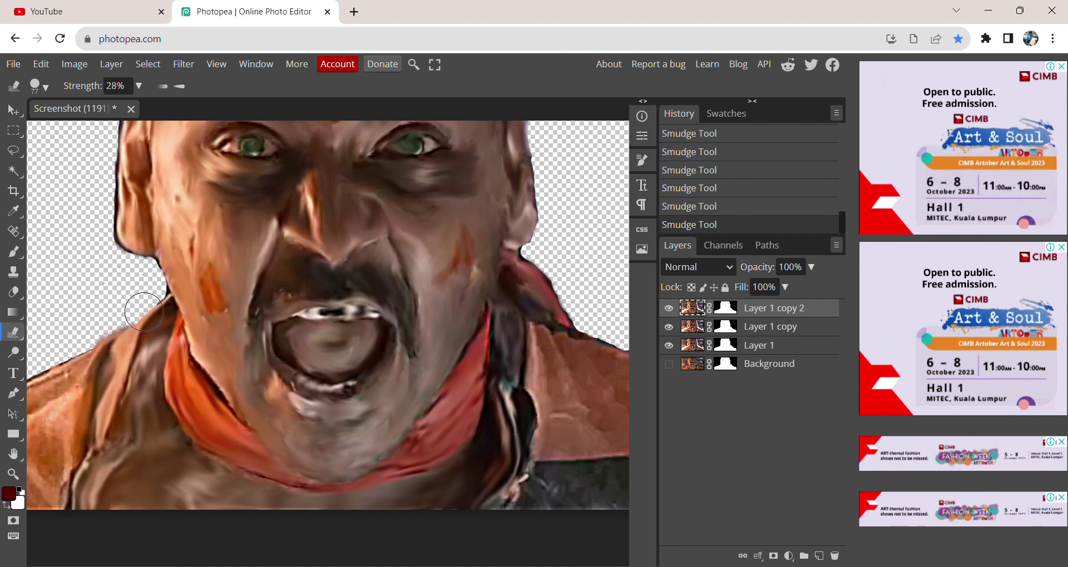
Smudge the orange jacket fabric on the left-hand shoulder smooth out to its outer edge
{"action": "key", "text": "space"}
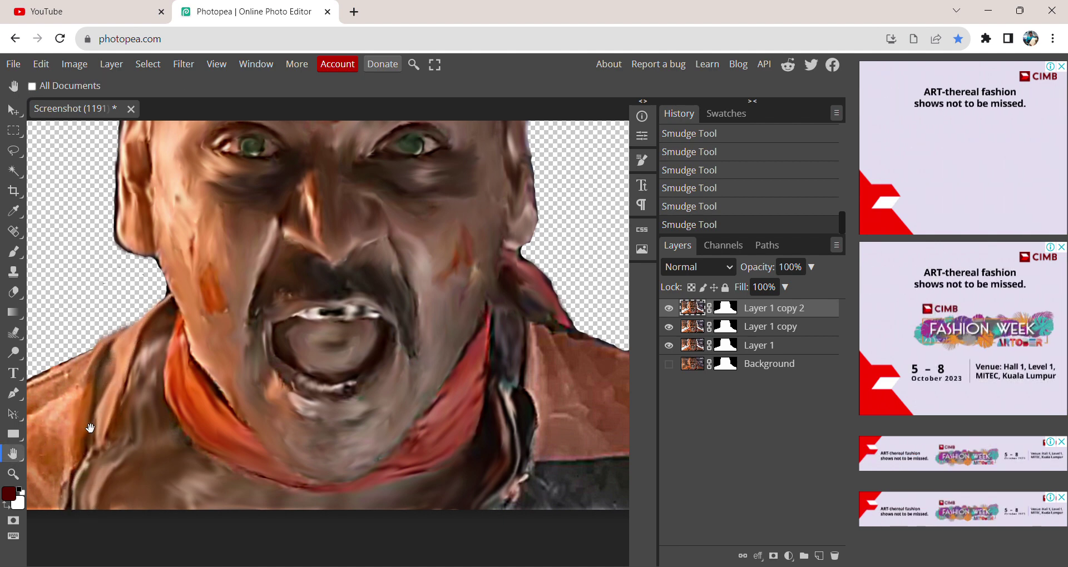
{"action": "left_click_drag", "start_coordinate": [83, 418], "coordinate": [236, 417]}
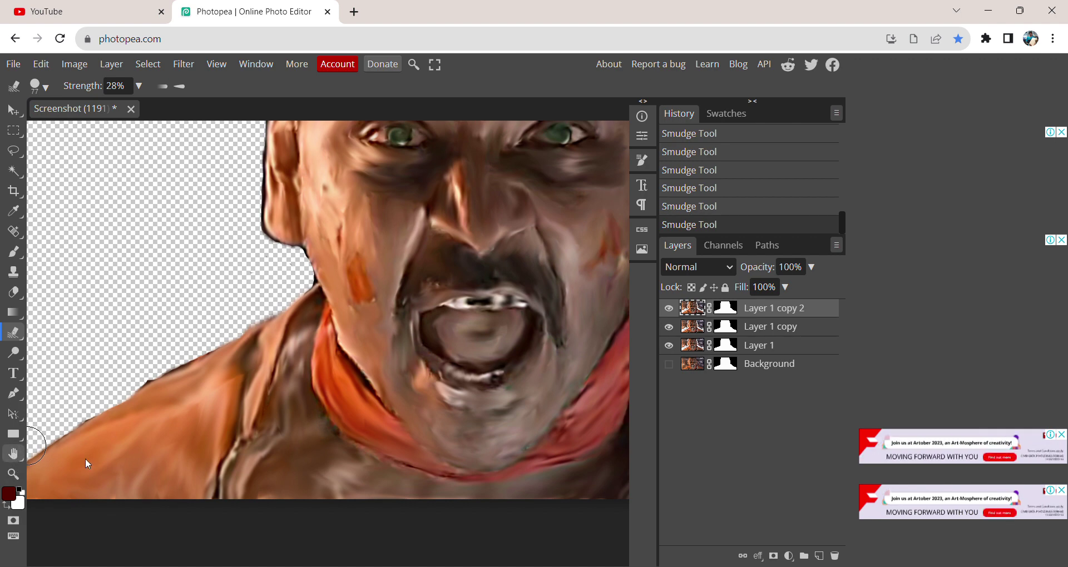
{"action": "left_click", "coordinate": [13, 454]}
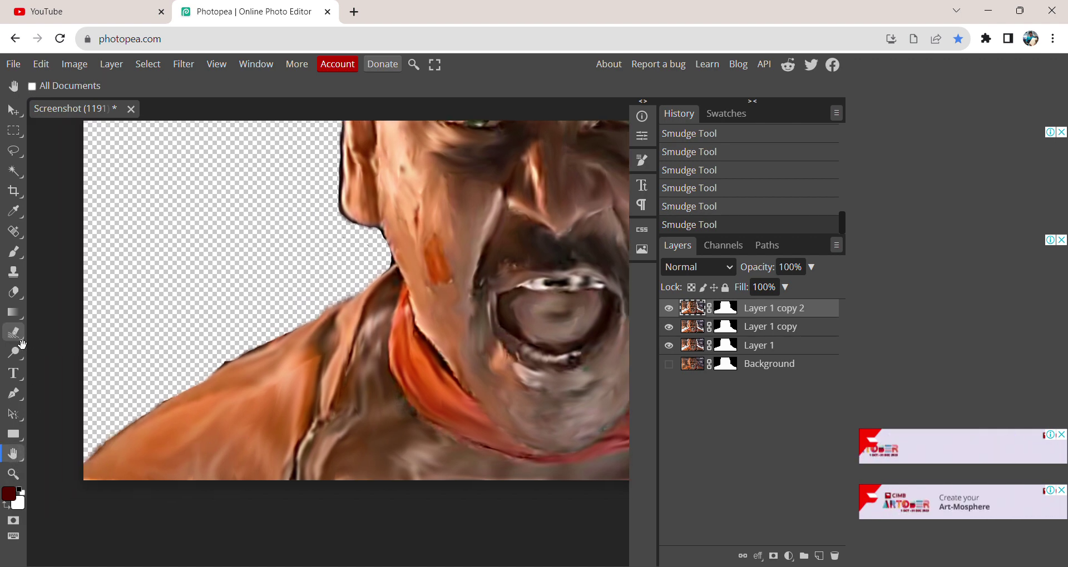
{"action": "right_click", "coordinate": [21, 345]}
{"action": "left_click", "coordinate": [84, 374]}
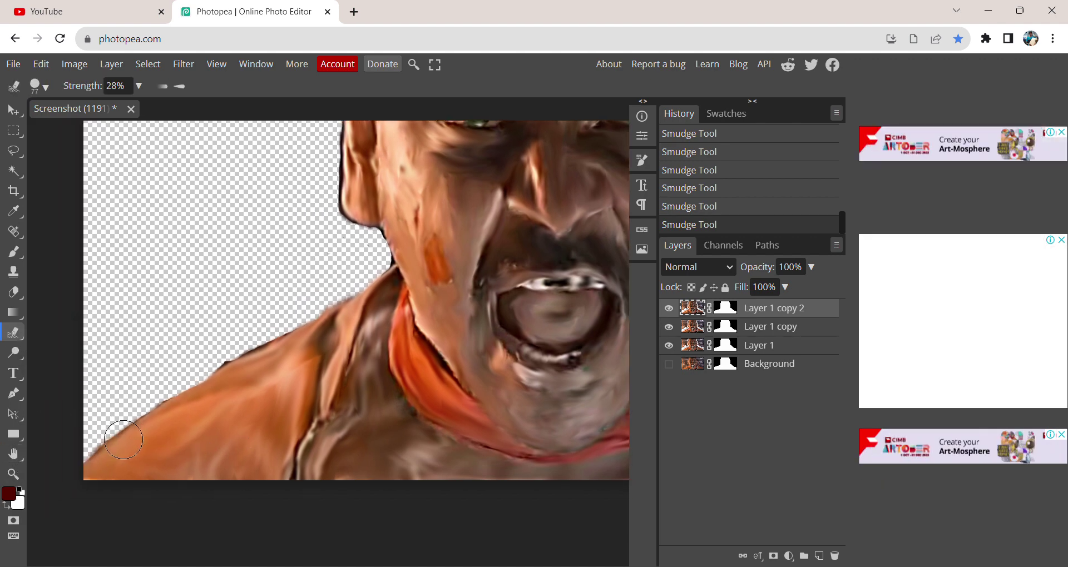
Smudge the right-hand shoulder's orange and dark jacket panels and the adjoining collar and zip edge smooth
{"action": "left_click", "coordinate": [13, 454]}
{"action": "left_click_drag", "start_coordinate": [556, 356], "coordinate": [310, 384]}
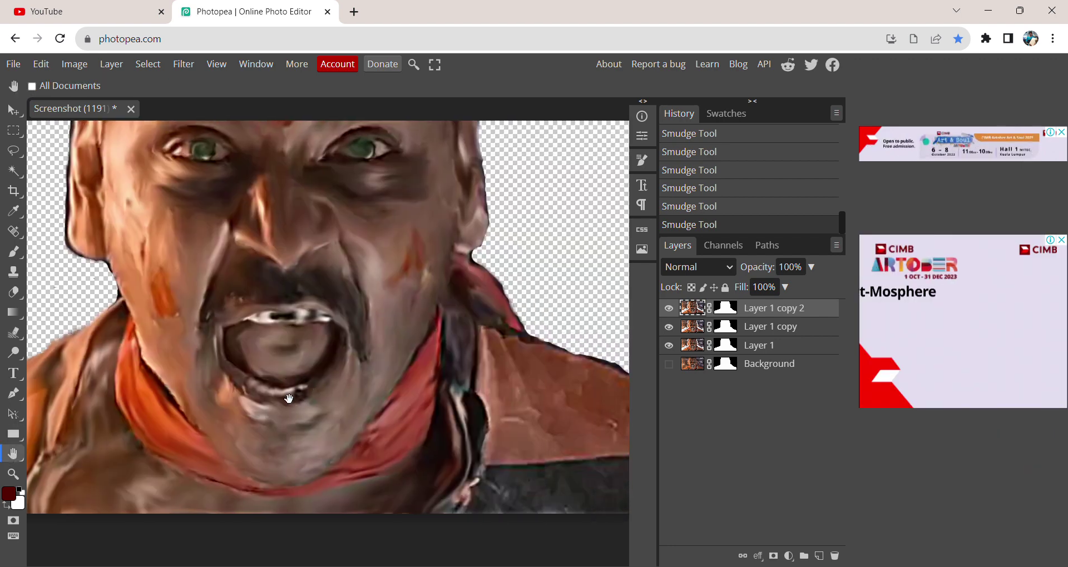
{"action": "left_click_drag", "start_coordinate": [227, 409], "coordinate": [221, 408]}
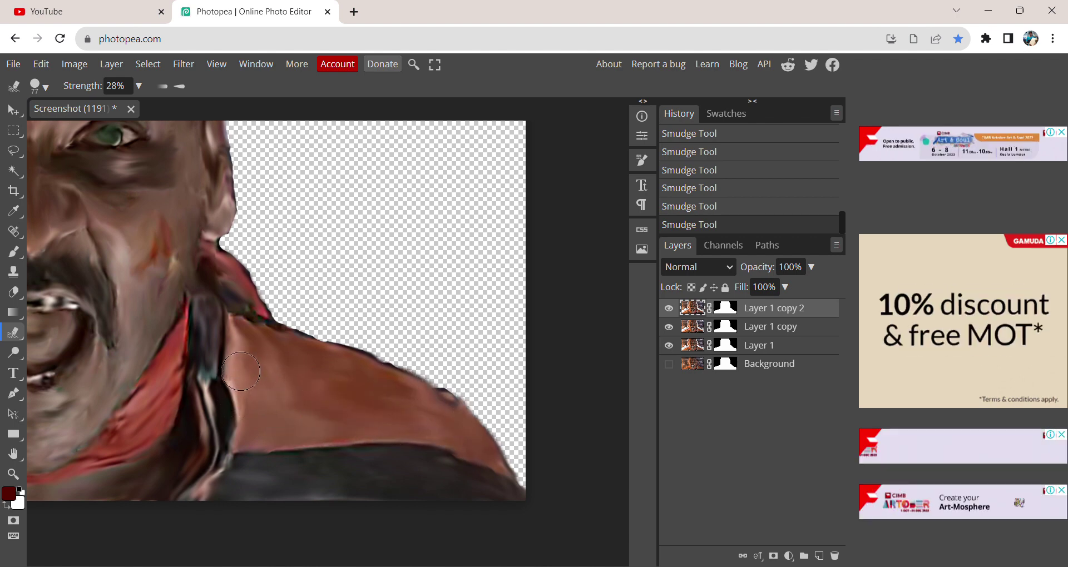
{"action": "left_click_drag", "start_coordinate": [235, 308], "coordinate": [251, 331]}
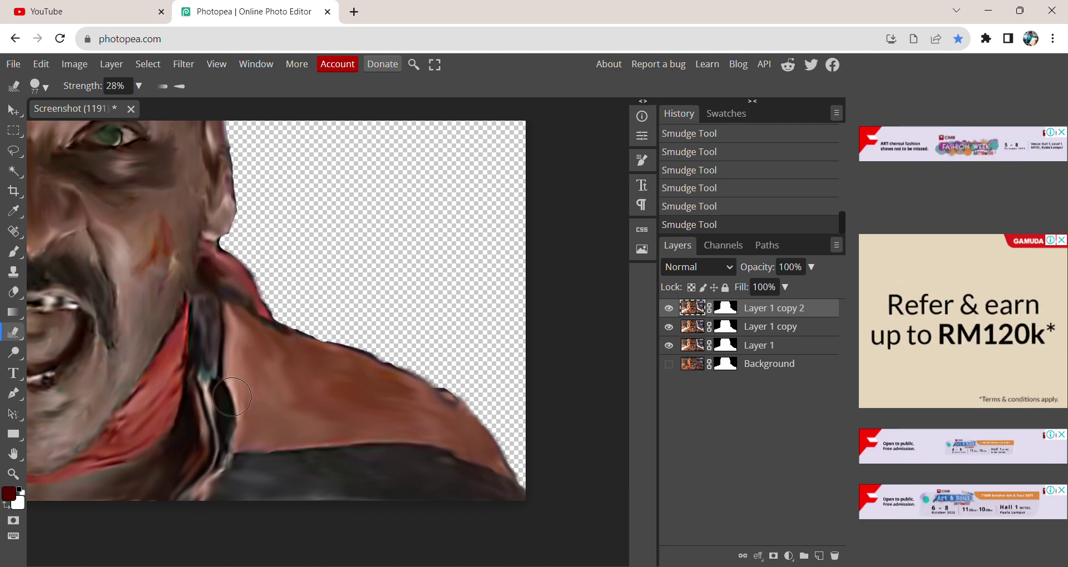
{"action": "left_click_drag", "start_coordinate": [229, 394], "coordinate": [226, 401]}
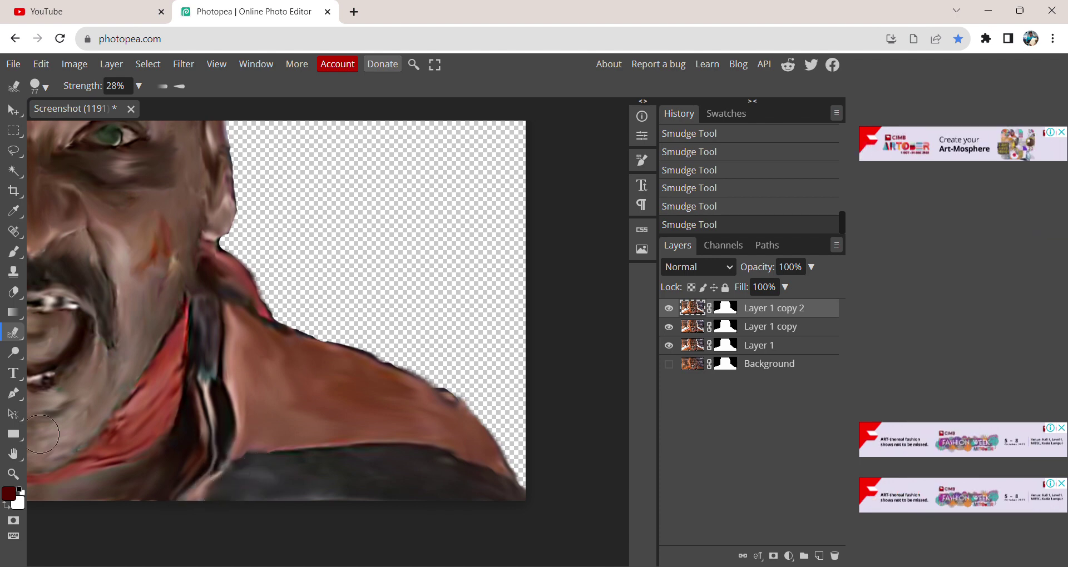
Toggle the visibility of Layer 1 copy 2 several times to compare the smudged portrait with the unsmudged one beneath
{"action": "key", "text": "h"}
{"action": "left_click_drag", "start_coordinate": [119, 393], "coordinate": [369, 393]}
{"action": "scroll", "coordinate": [371, 396], "scroll_direction": "down", "scroll_amount": 5}
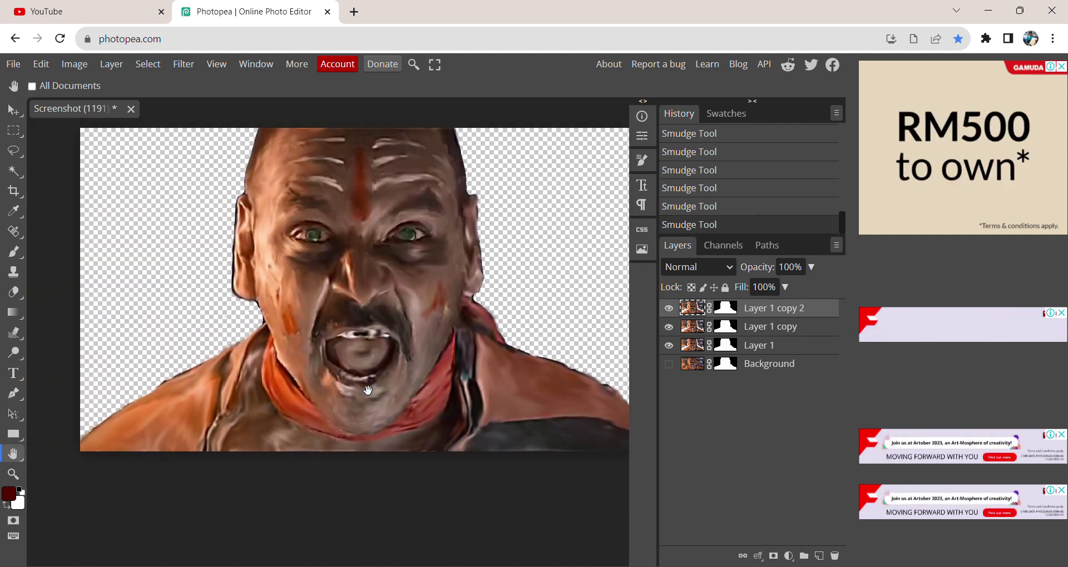
{"action": "scroll", "coordinate": [339, 441], "scroll_direction": "down", "scroll_amount": 1}
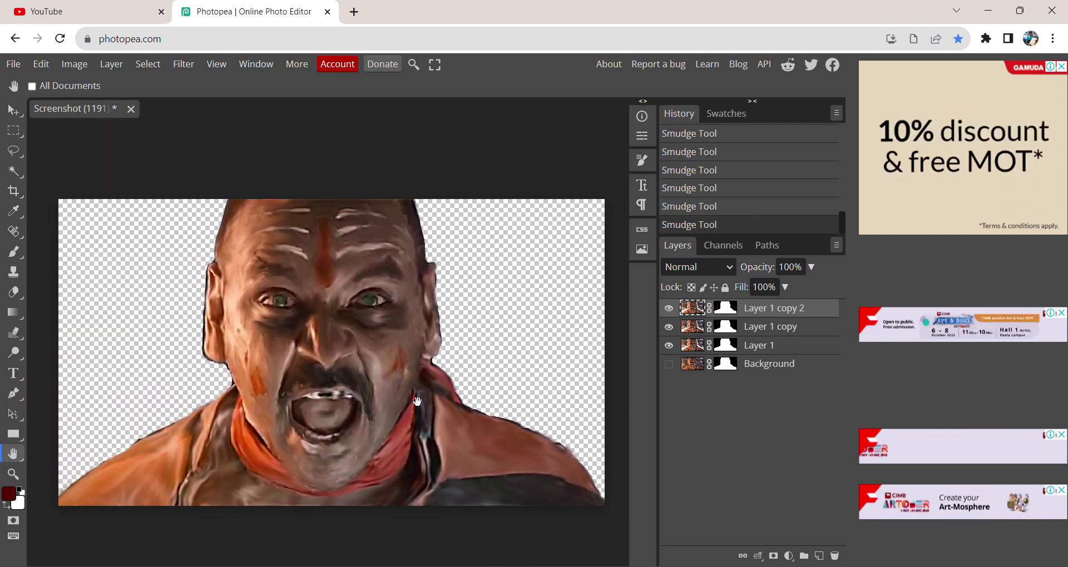
{"action": "left_click", "coordinate": [669, 309]}
{"action": "left_click", "coordinate": [669, 309]}
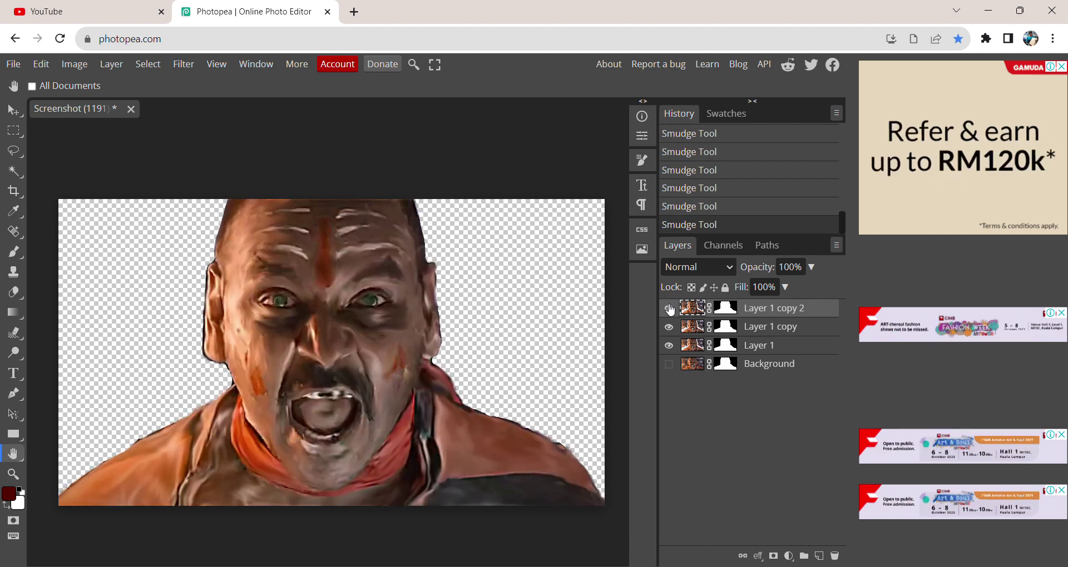
{"action": "left_click", "coordinate": [669, 309]}
{"action": "left_click", "coordinate": [669, 310]}
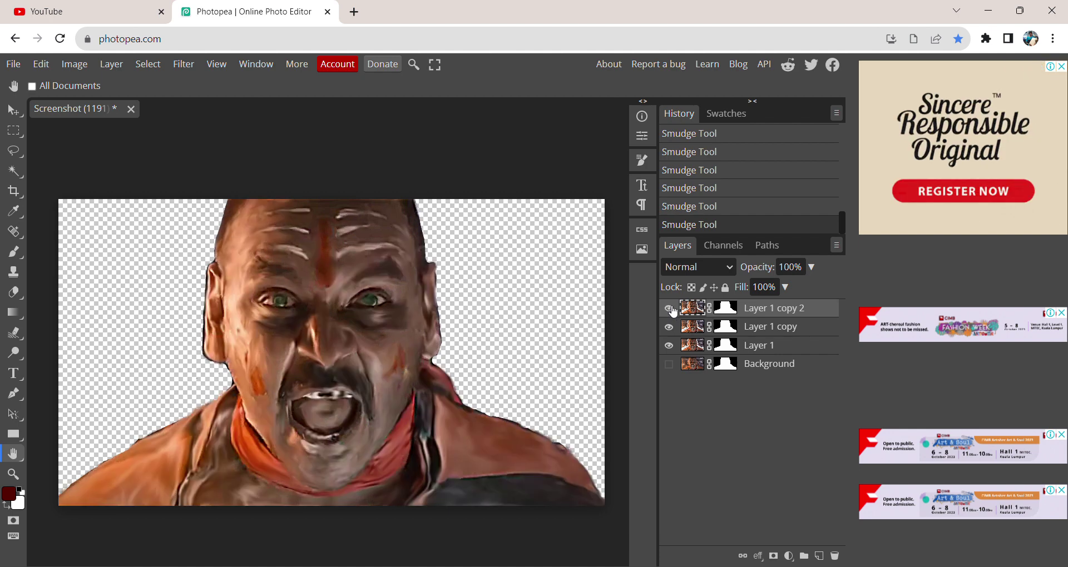
{"action": "left_click", "coordinate": [670, 310]}
{"action": "left_click", "coordinate": [670, 310]}
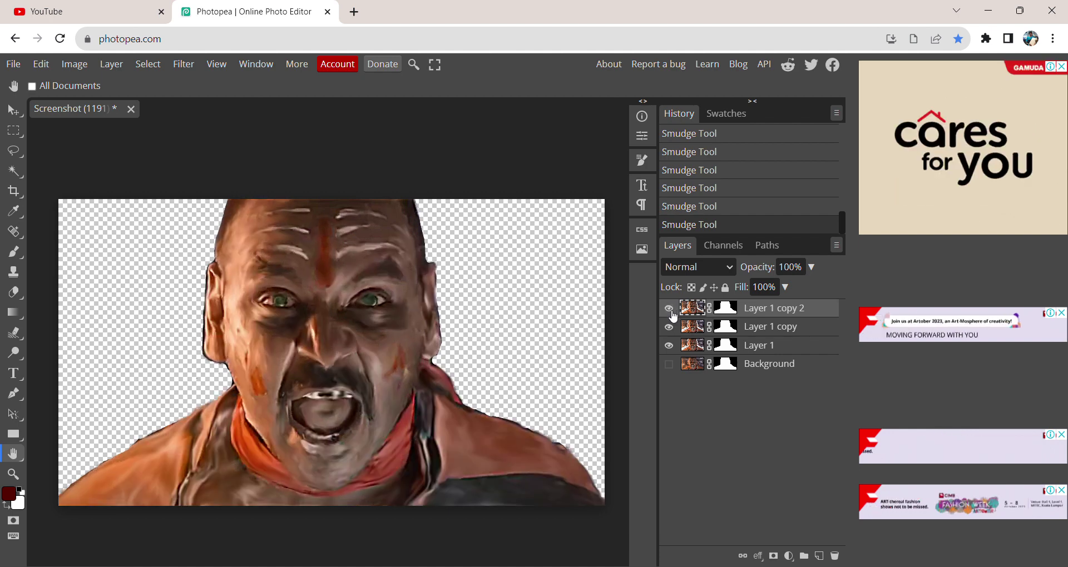
{"action": "left_click", "coordinate": [669, 310]}
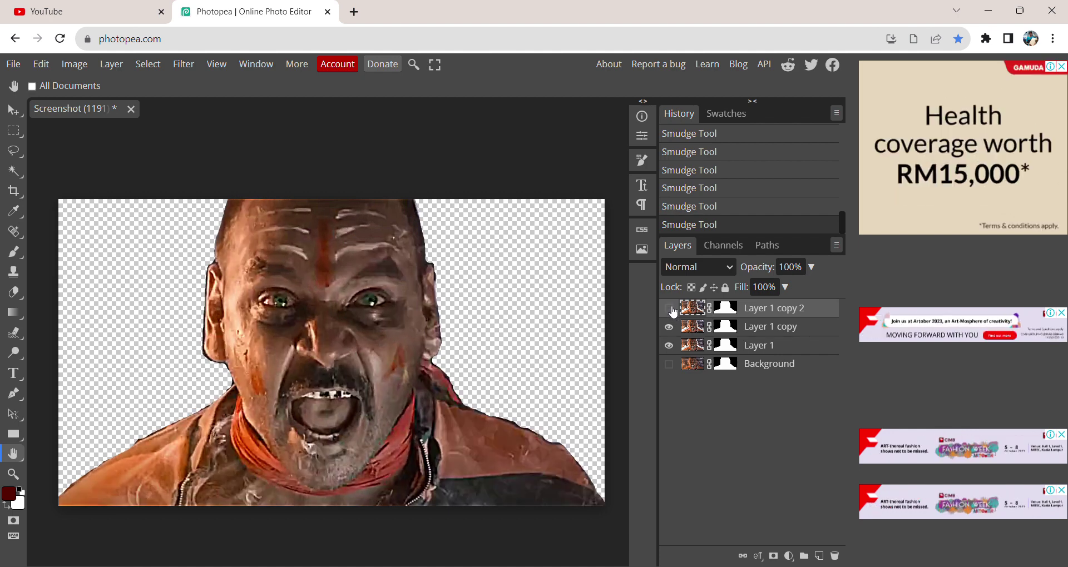
{"action": "left_click", "coordinate": [670, 309]}
{"action": "left_click", "coordinate": [670, 310]}
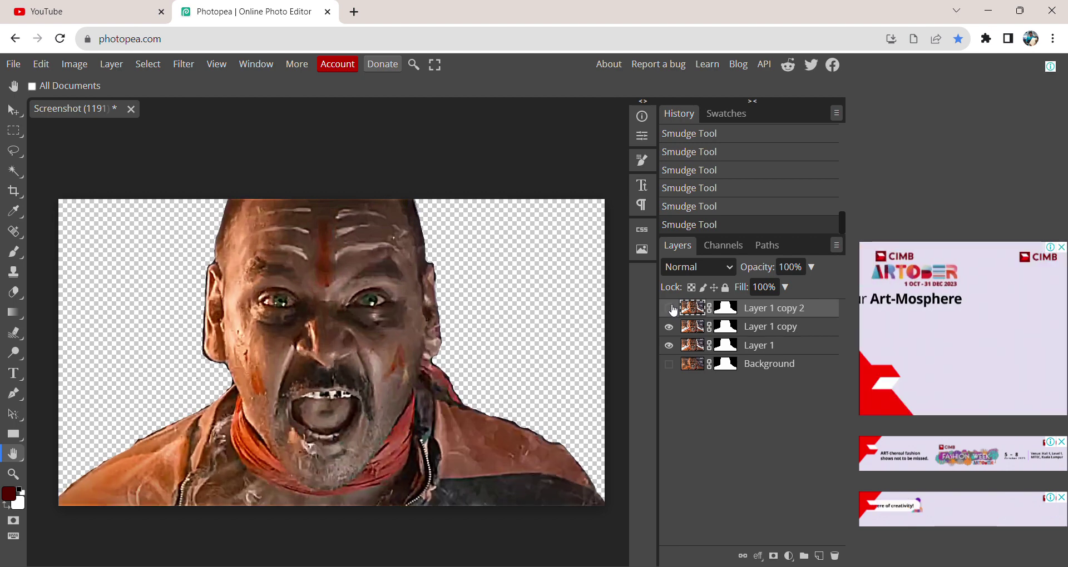
{"action": "left_click", "coordinate": [670, 310]}
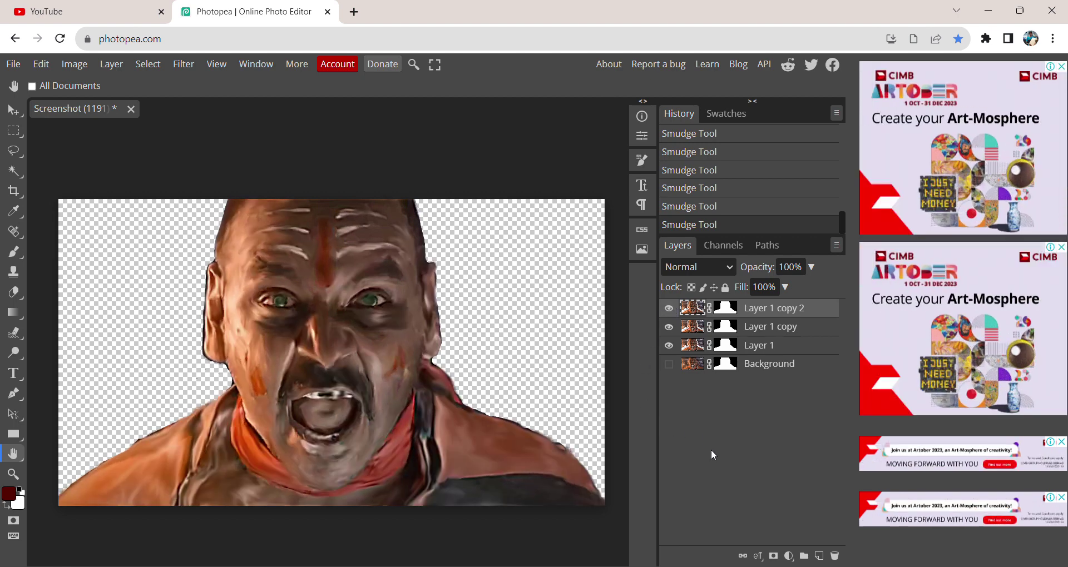
{"action": "left_click", "coordinate": [674, 309]}
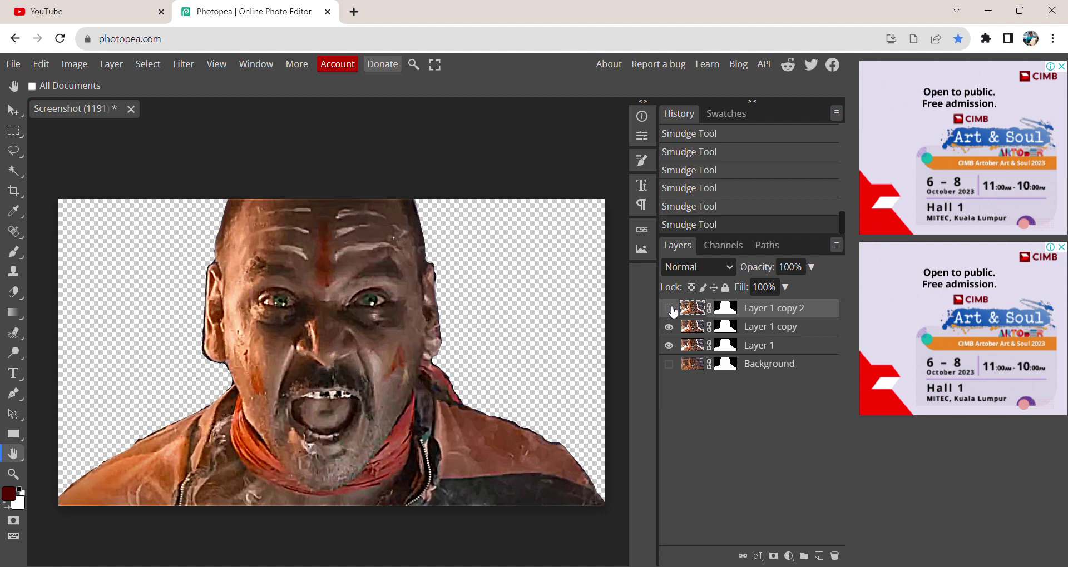
{"action": "left_click", "coordinate": [673, 308]}
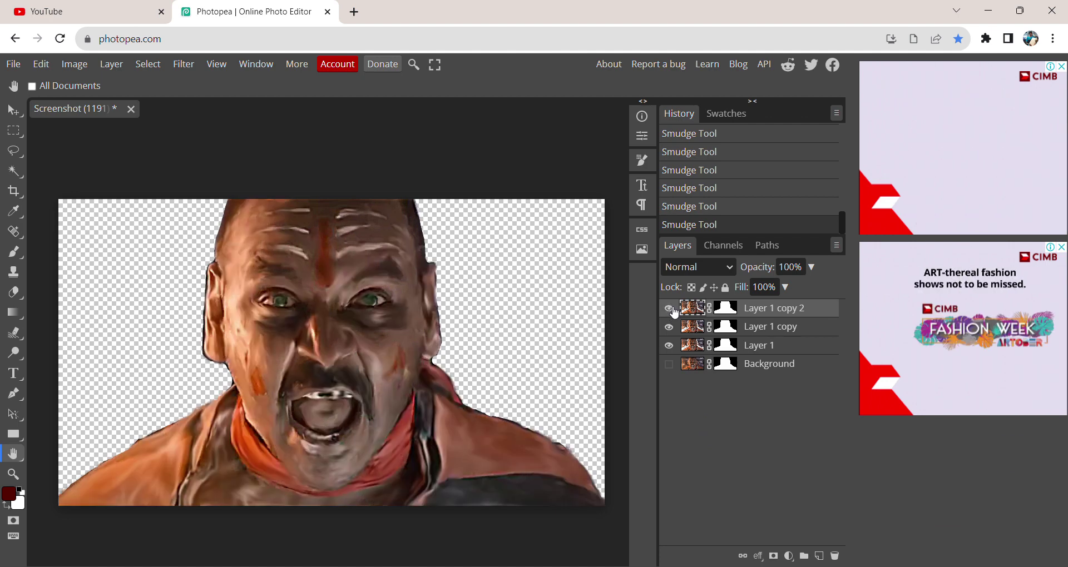
{"action": "left_click", "coordinate": [673, 309]}
{"action": "left_click", "coordinate": [670, 310]}
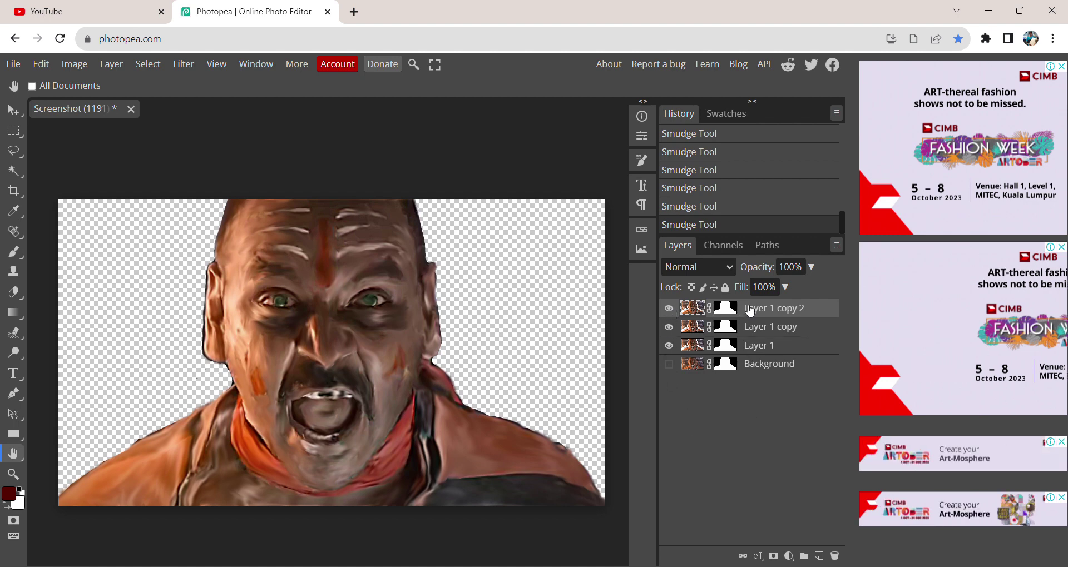
Add a new empty layer above Layer 1 copy 2 and set the Gradient tool to Radial with the Color Burn blend mode
{"action": "left_click", "coordinate": [819, 556]}
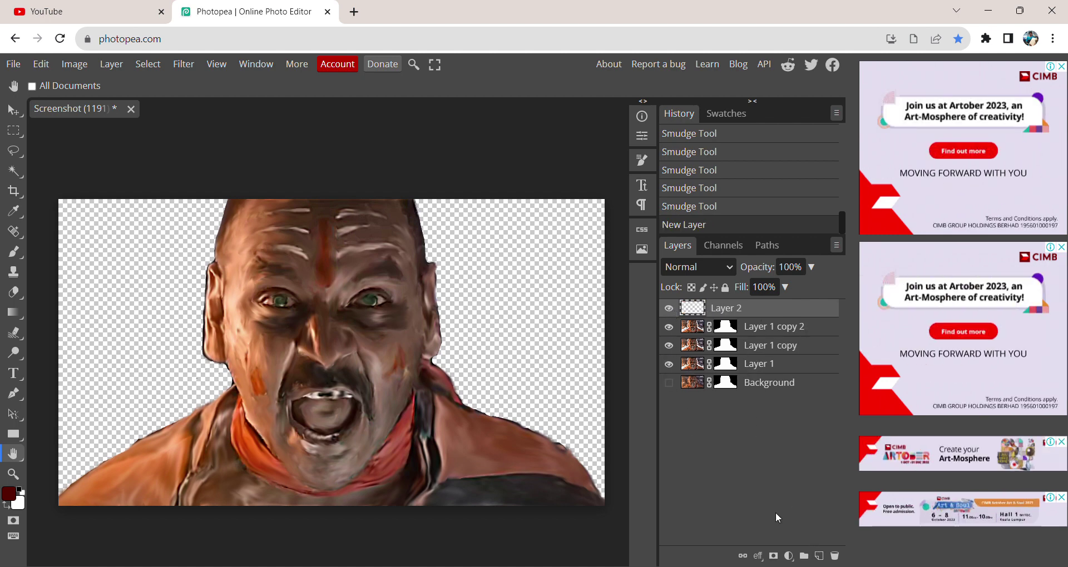
{"action": "left_click", "coordinate": [13, 312]}
{"action": "left_click", "coordinate": [97, 86]}
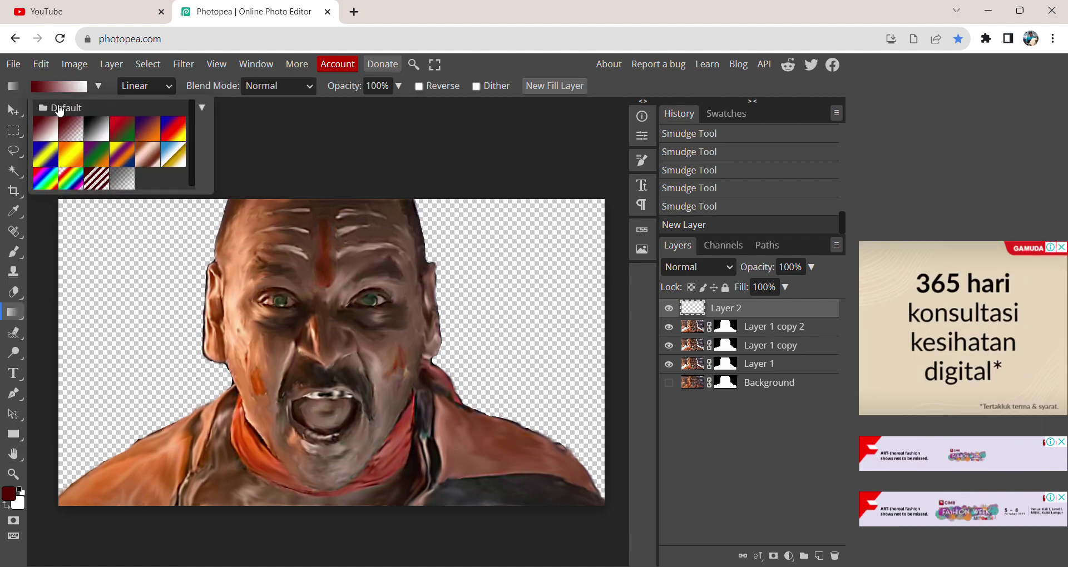
{"action": "left_click", "coordinate": [11, 88]}
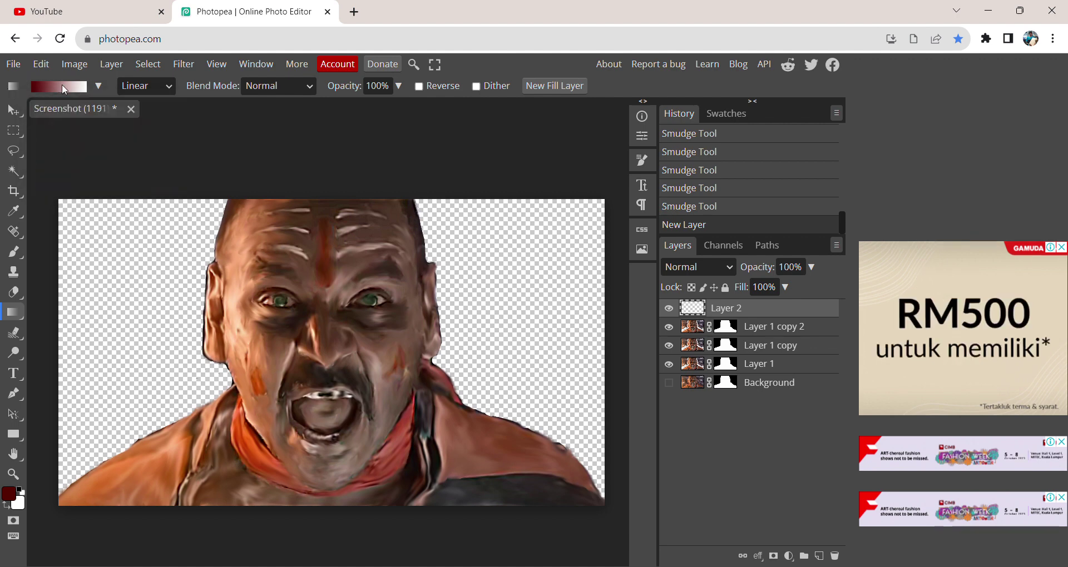
{"action": "left_click", "coordinate": [96, 87]}
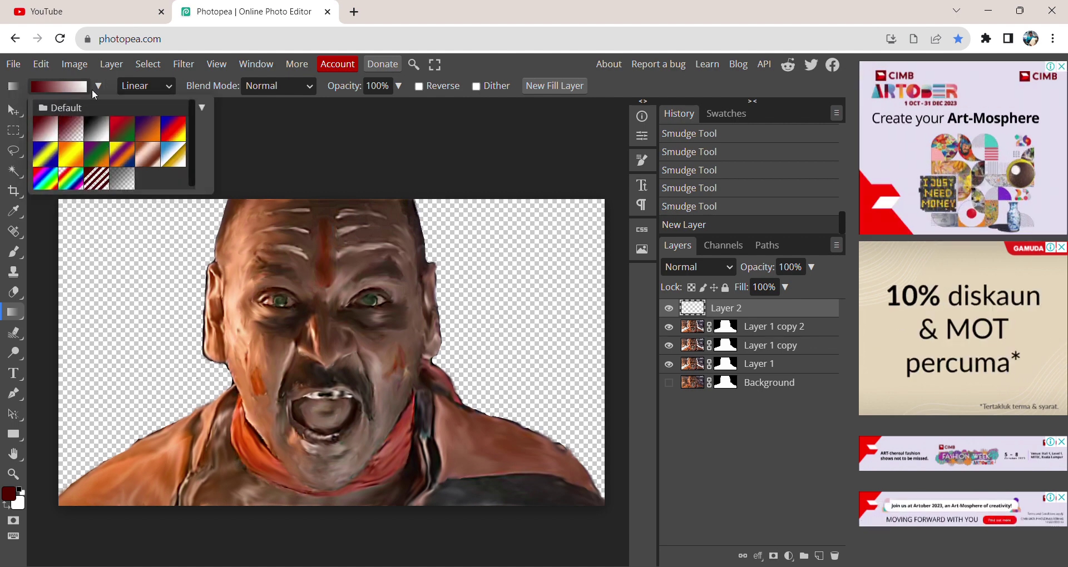
{"action": "left_click", "coordinate": [129, 86]}
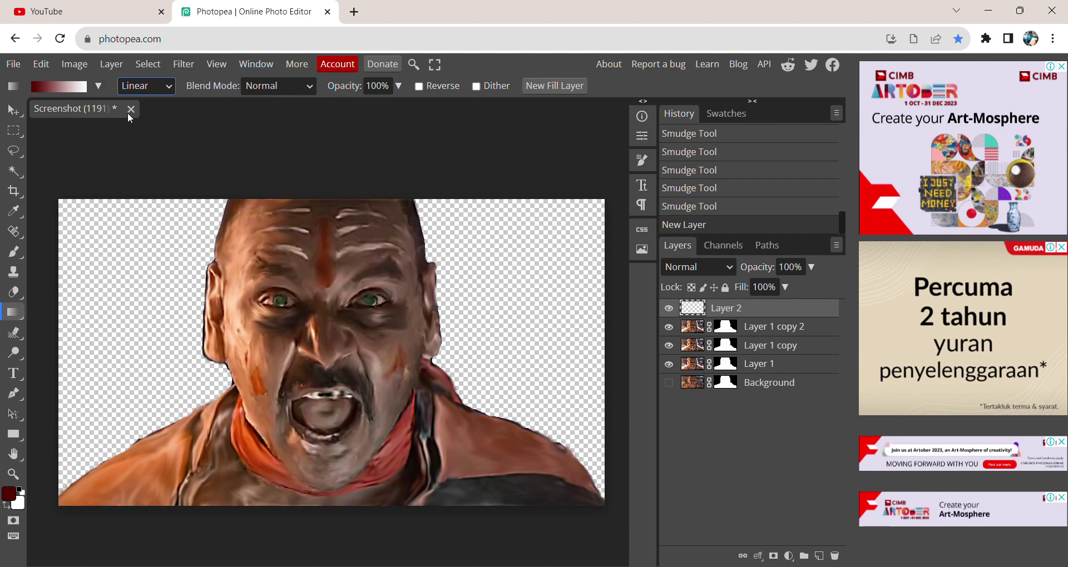
{"action": "left_click", "coordinate": [119, 109]}
{"action": "left_click", "coordinate": [96, 88]}
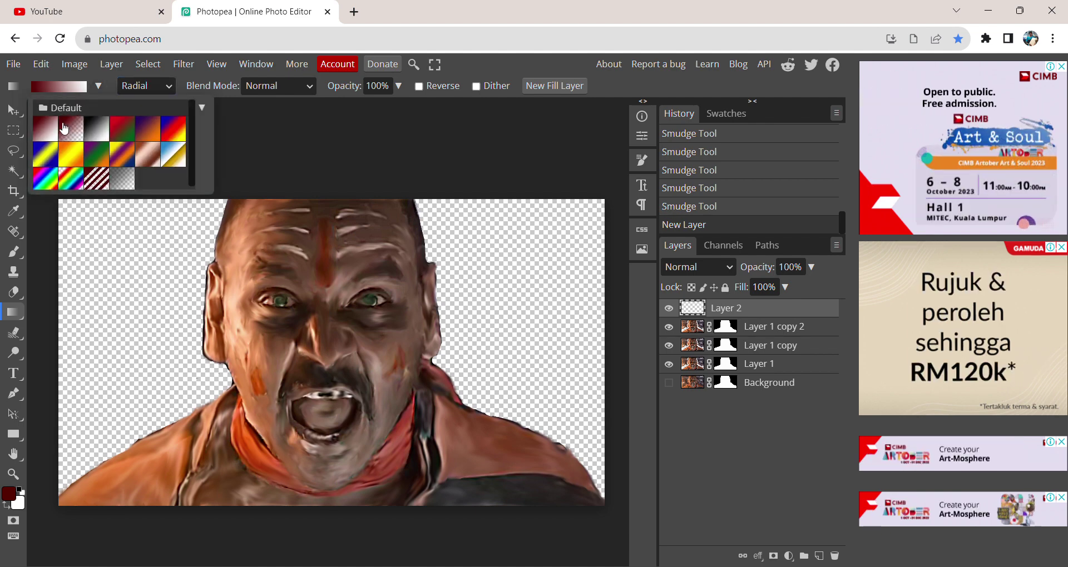
{"action": "left_click", "coordinate": [127, 88]}
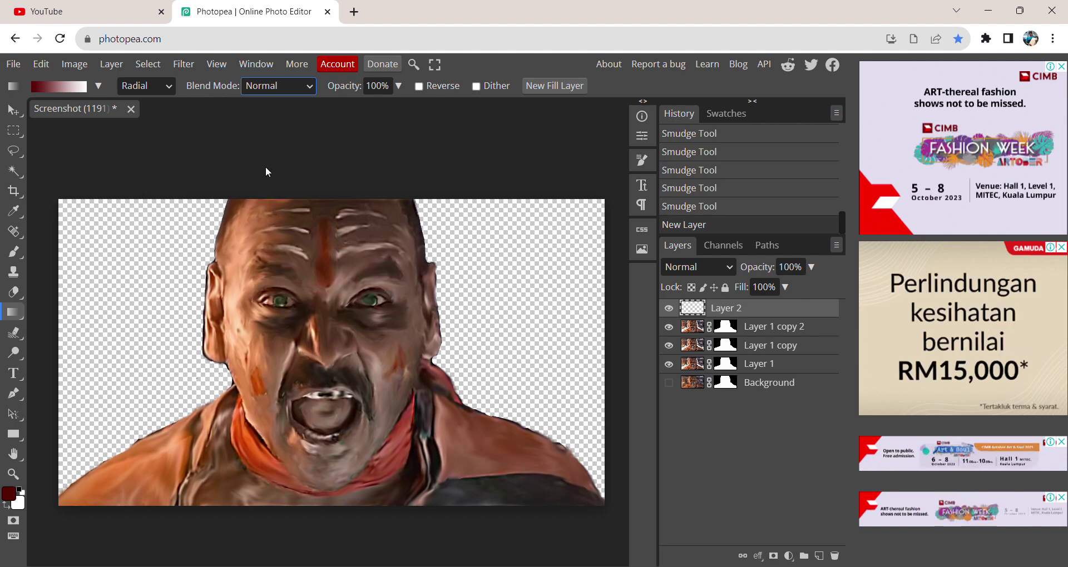
{"action": "key", "text": "c"}
Choose the orange-yellow-orange gradient preset and open it in the Gradient Editor
{"action": "left_click", "coordinate": [97, 87]}
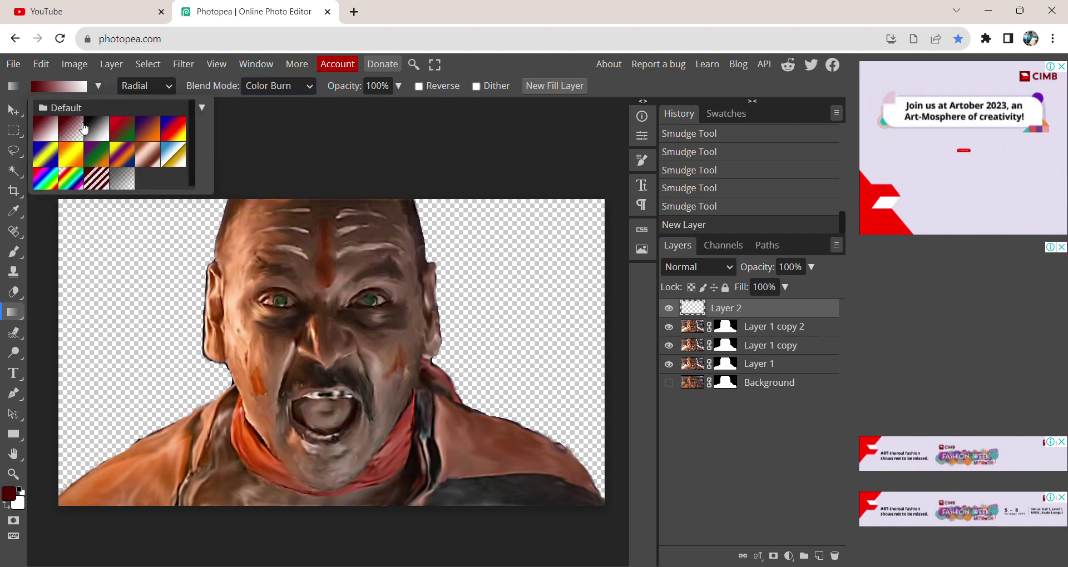
{"action": "left_click", "coordinate": [124, 130]}
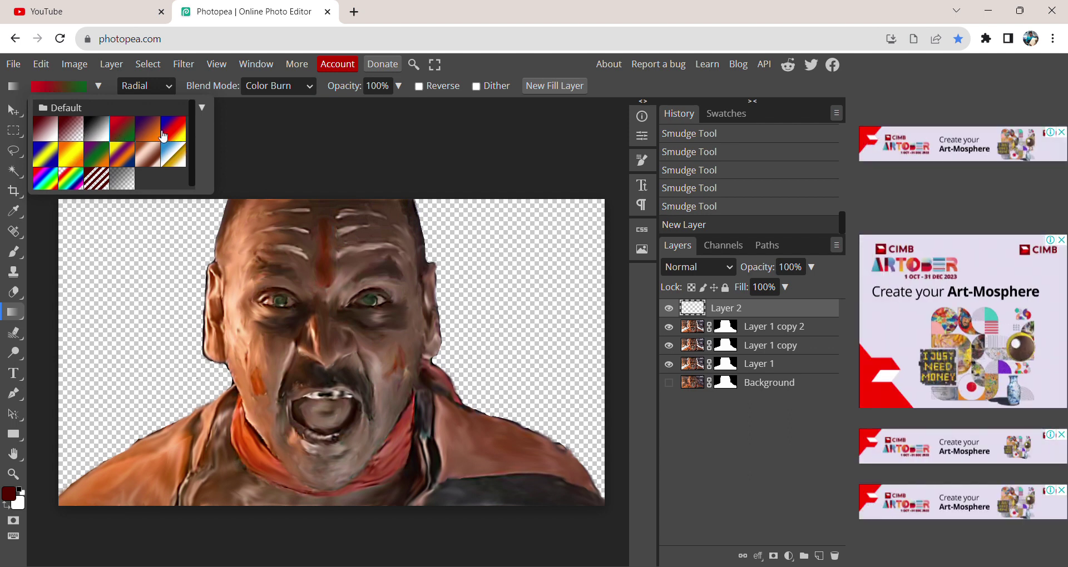
{"action": "left_click", "coordinate": [71, 155]}
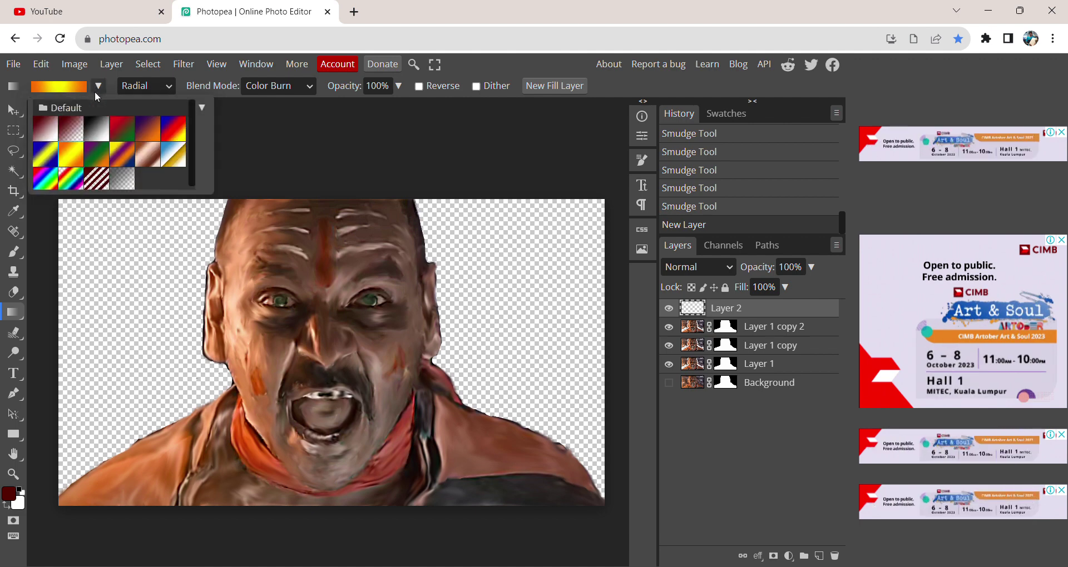
{"action": "left_click", "coordinate": [258, 163]}
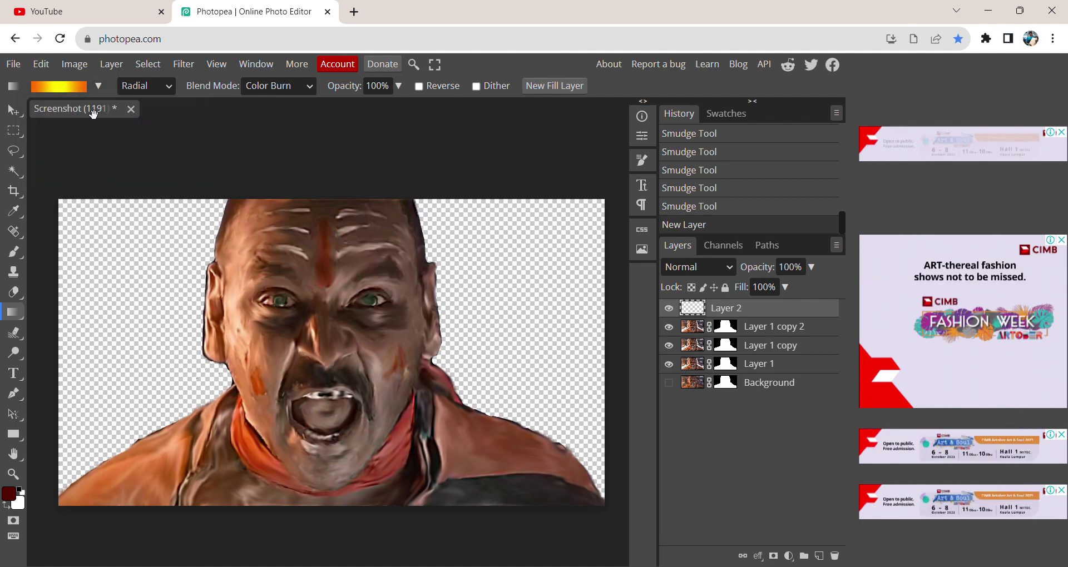
{"action": "left_click", "coordinate": [71, 91]}
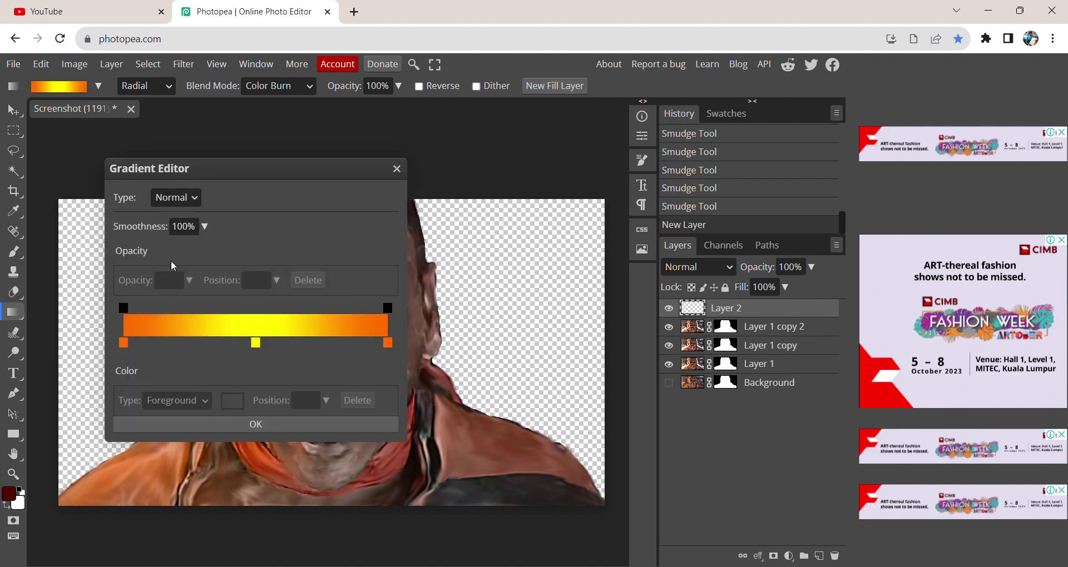
Try magenta (ff02dd) and black (000000) as the colour of the gradient's 0% stop
{"action": "left_click", "coordinate": [123, 343]}
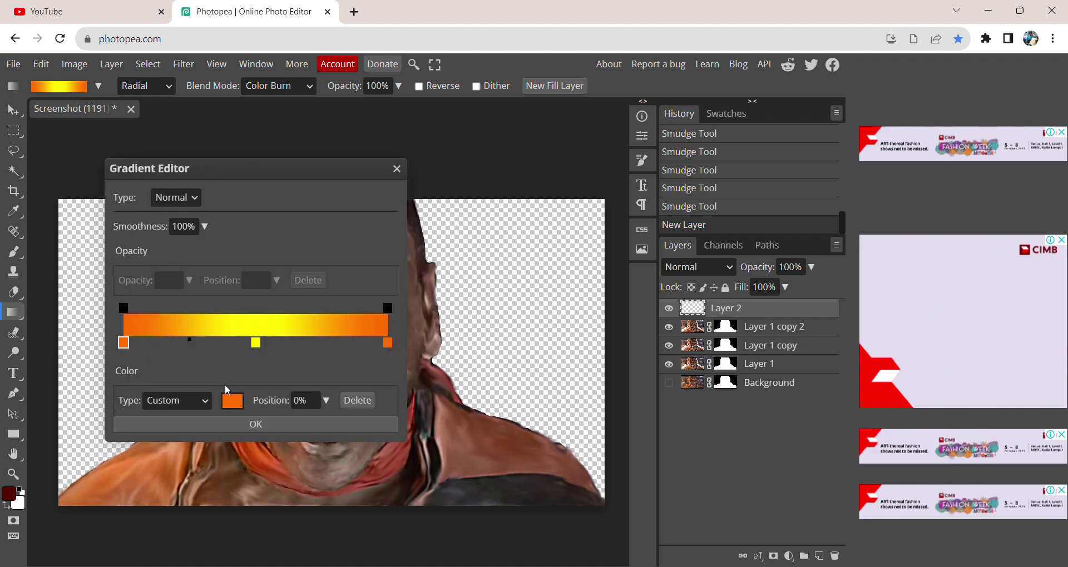
{"action": "left_click", "coordinate": [233, 401]}
{"action": "left_click", "coordinate": [390, 320]}
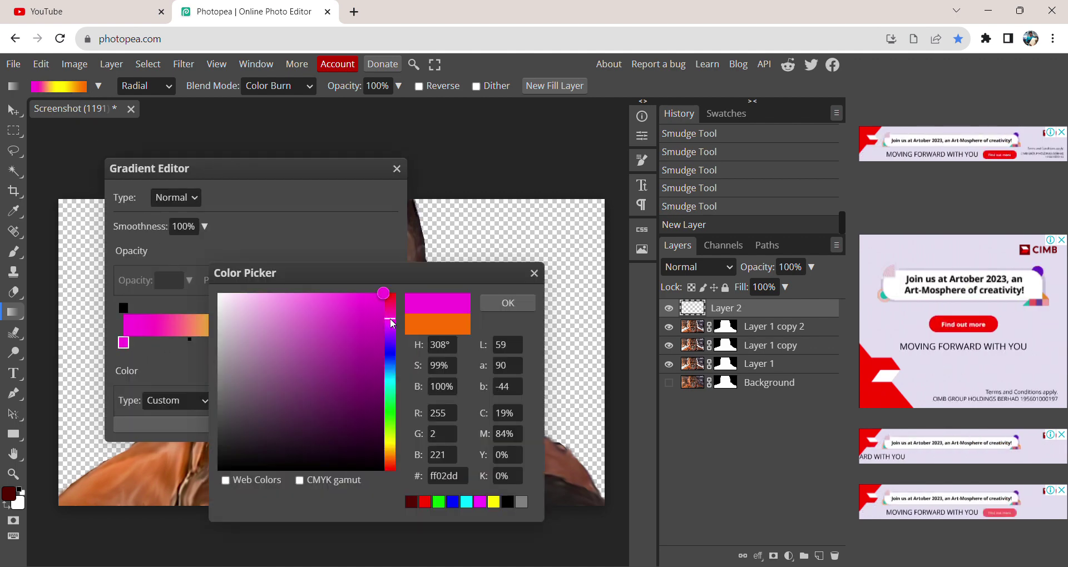
{"action": "left_click", "coordinate": [508, 303]}
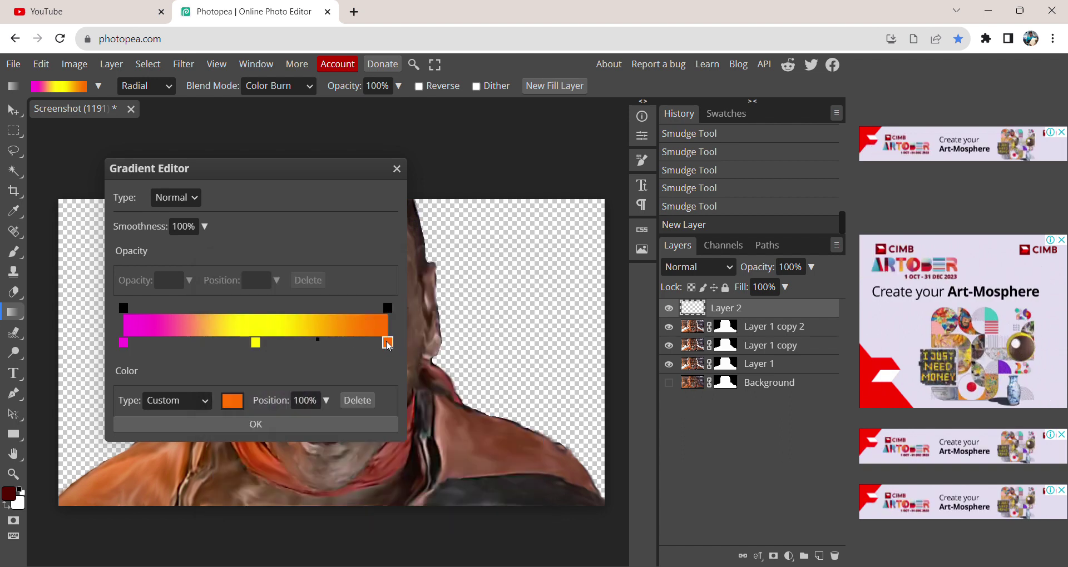
{"action": "double_click", "coordinate": [125, 342]}
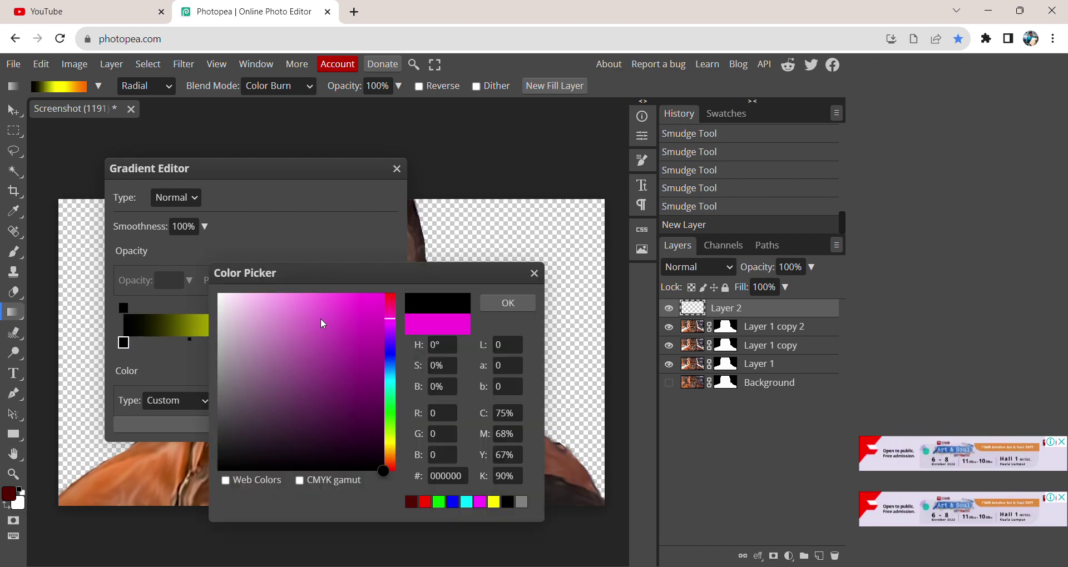
{"action": "left_click", "coordinate": [504, 302]}
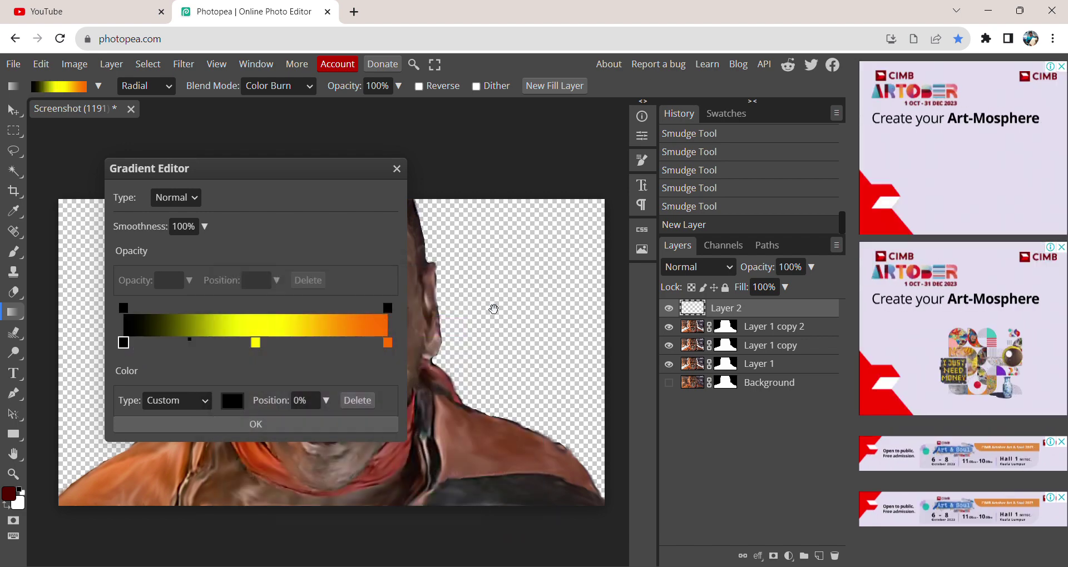
Recolour the gradient's orange stop at 100% to bright magenta
{"action": "left_click", "coordinate": [388, 344]}
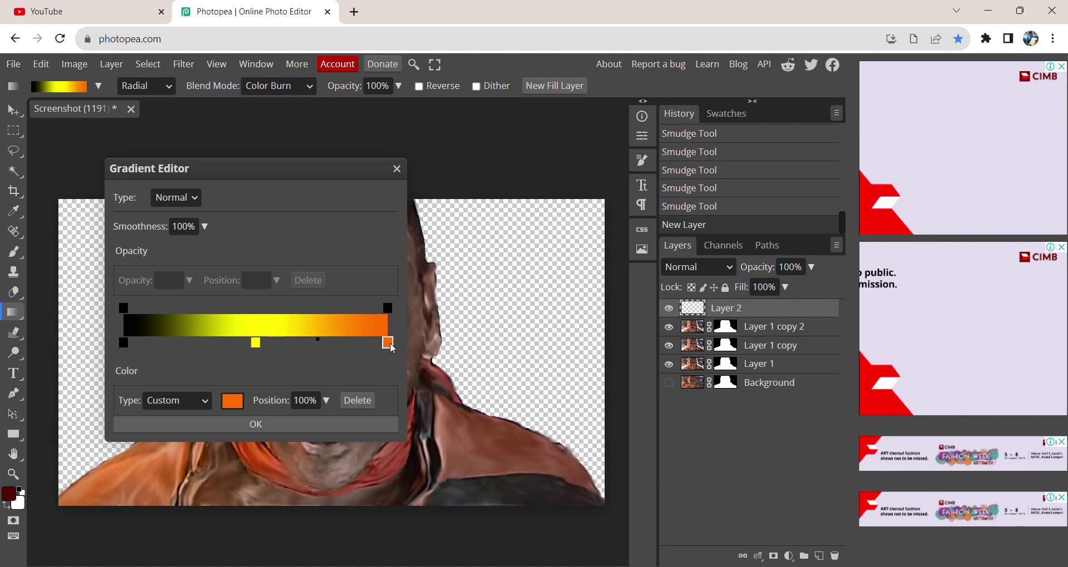
{"action": "left_click", "coordinate": [232, 401]}
{"action": "left_click", "coordinate": [482, 502]}
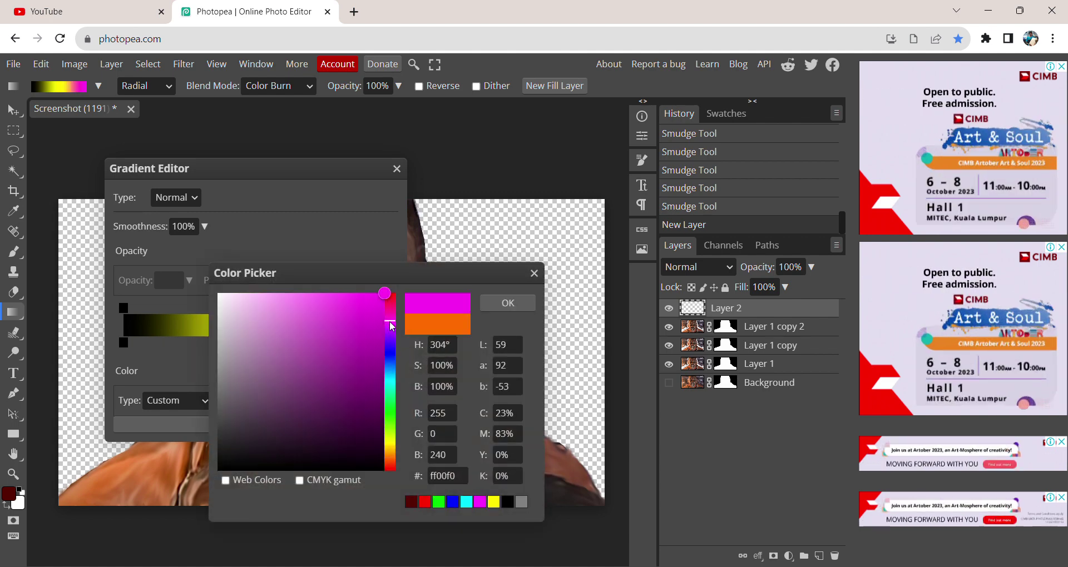
{"action": "left_click", "coordinate": [508, 304]}
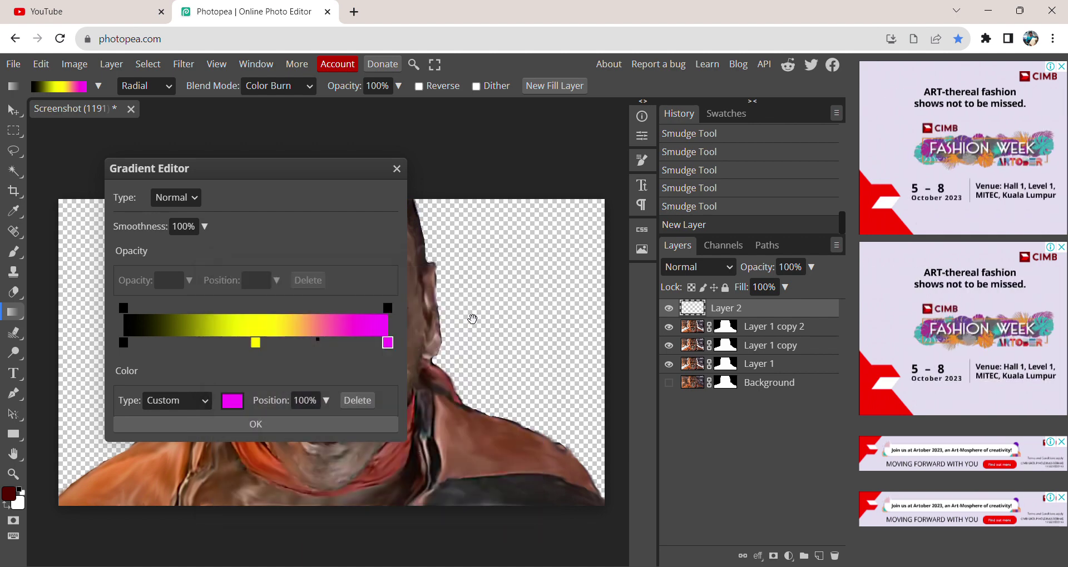
Set the colour of the gradient's black stop at 0% to magenta ff00ff
{"action": "left_click", "coordinate": [232, 401]}
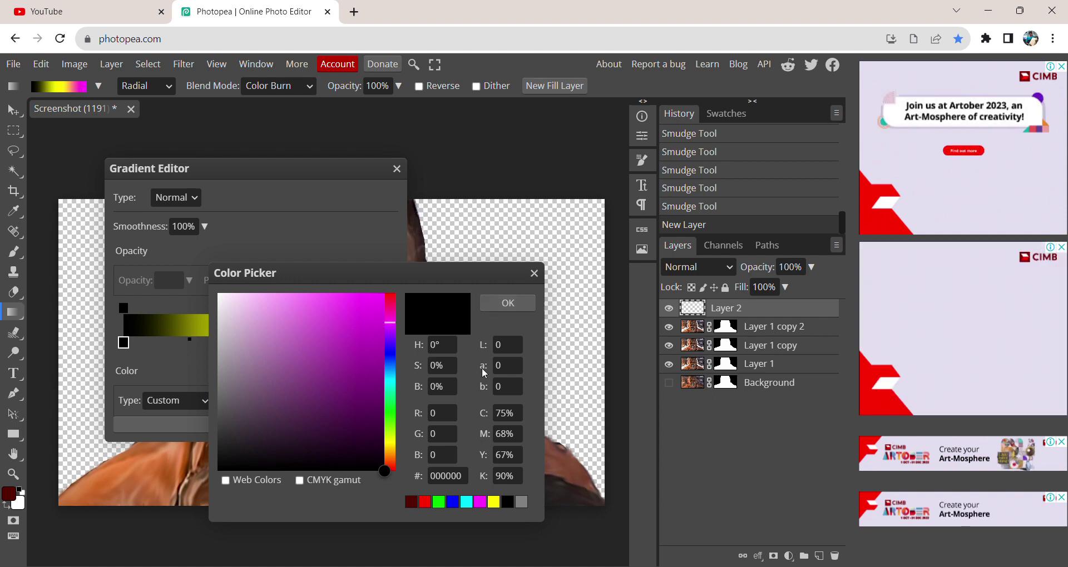
{"action": "left_click", "coordinate": [482, 501]}
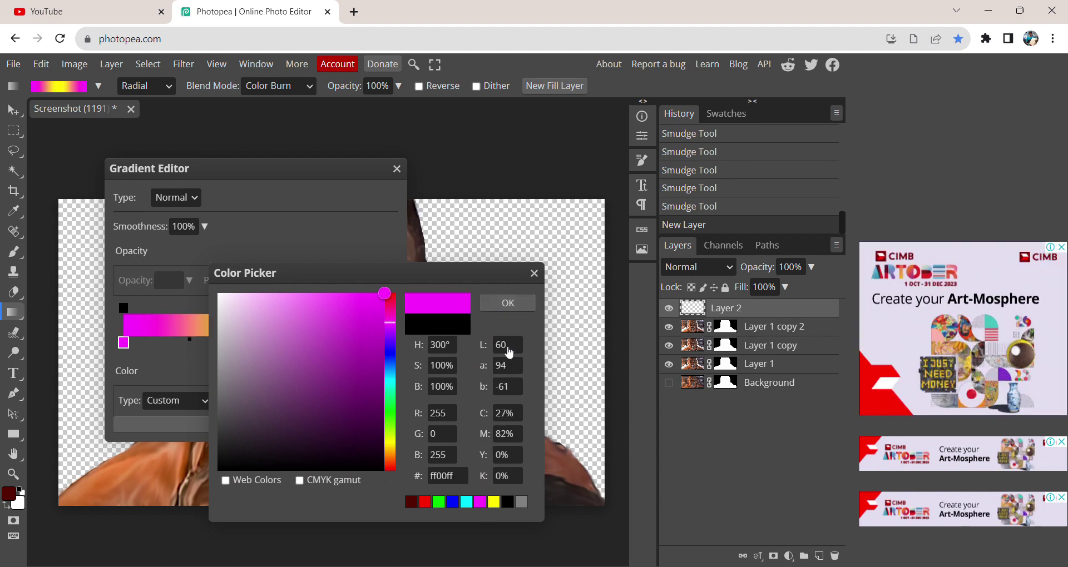
{"action": "left_click", "coordinate": [508, 303]}
Set the colour of the gradient's middle stop at 50% to yellow f7ff00
{"action": "left_click", "coordinate": [257, 343]}
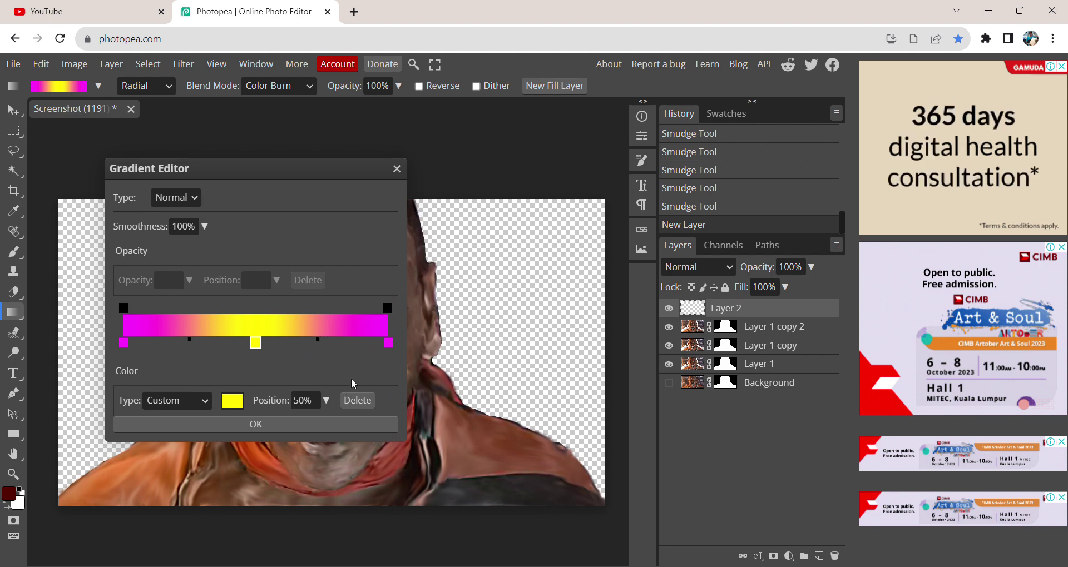
{"action": "left_click", "coordinate": [232, 401]}
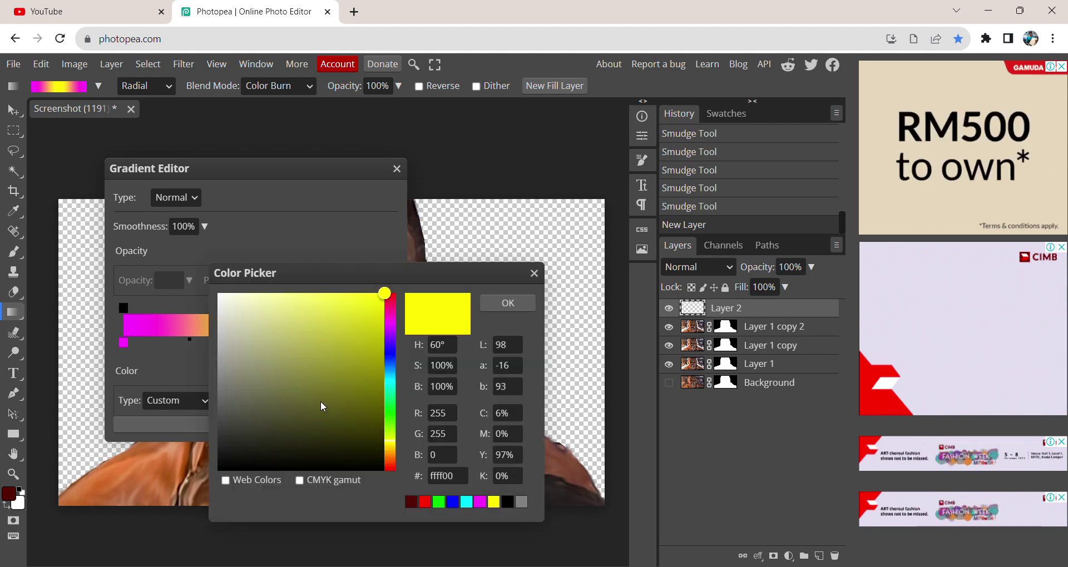
{"action": "mouse_move", "coordinate": [393, 467]}
{"action": "left_mouse_down"}
{"action": "mouse_move", "coordinate": [390, 477]}
{"action": "mouse_move", "coordinate": [385, 339]}
{"action": "mouse_move", "coordinate": [395, 444]}
{"action": "left_mouse_up"}
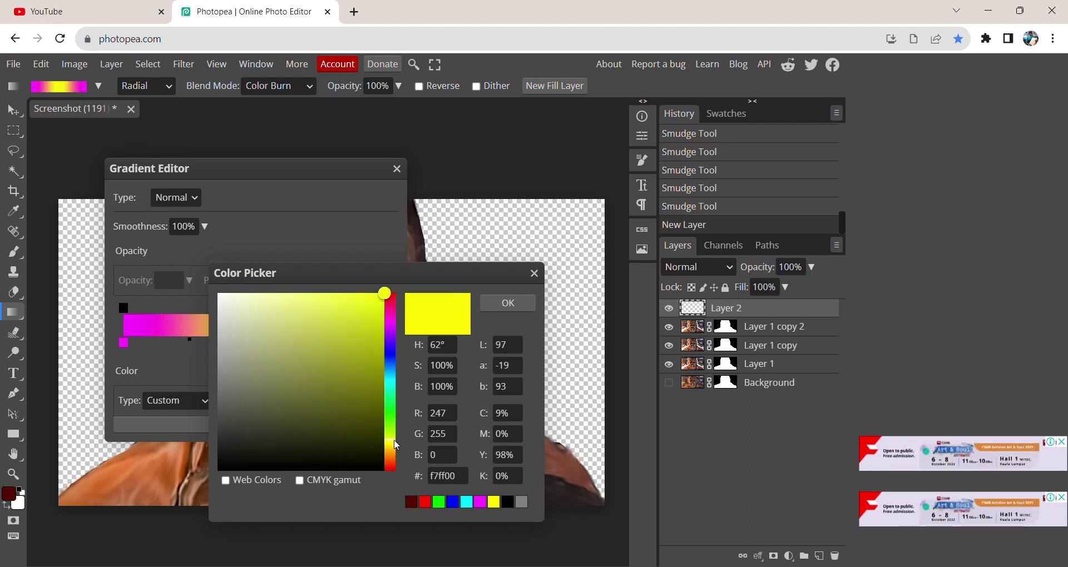
{"action": "left_click", "coordinate": [485, 304]}
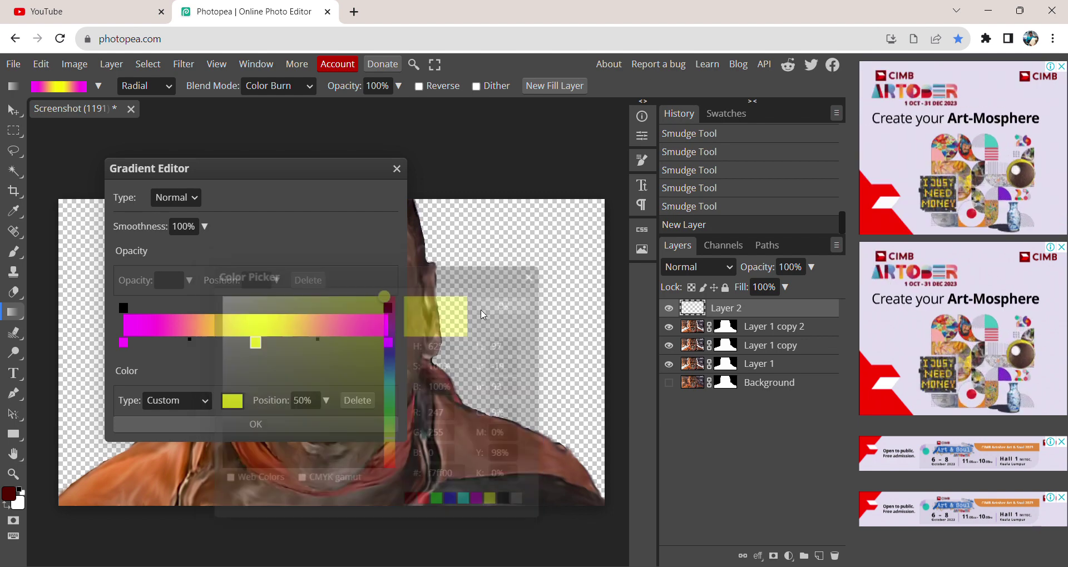
Recolour the gradient's magenta stop at 0% to a bright yellow-green
{"action": "left_click", "coordinate": [123, 343]}
{"action": "left_click", "coordinate": [228, 399]}
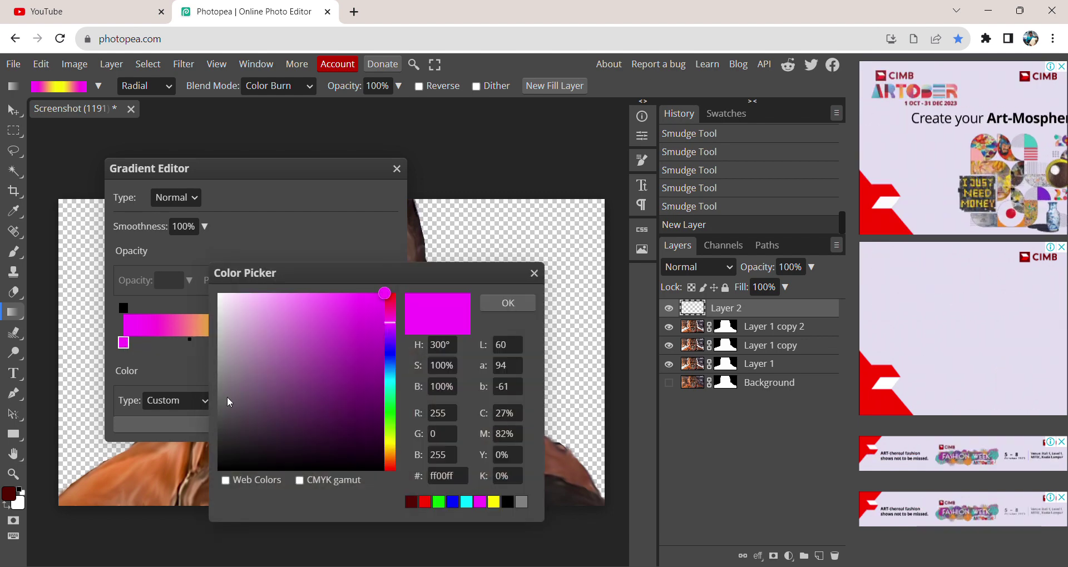
{"action": "left_click", "coordinate": [391, 439]}
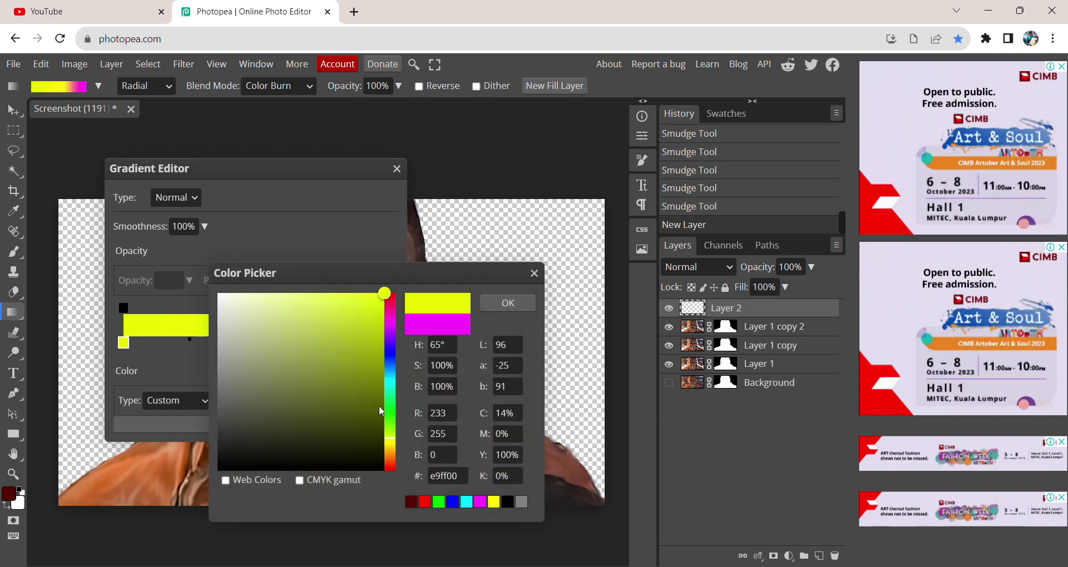
{"action": "left_click", "coordinate": [392, 433]}
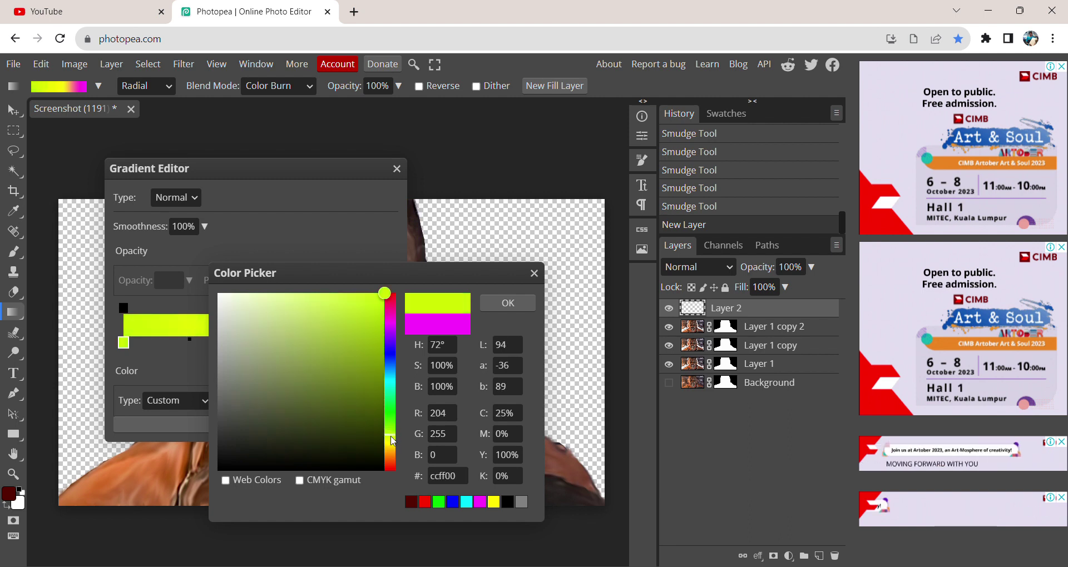
{"action": "mouse_move", "coordinate": [333, 293]}
{"action": "left_mouse_down"}
{"action": "mouse_move", "coordinate": [304, 272]}
{"action": "mouse_move", "coordinate": [386, 281]}
{"action": "left_mouse_up"}
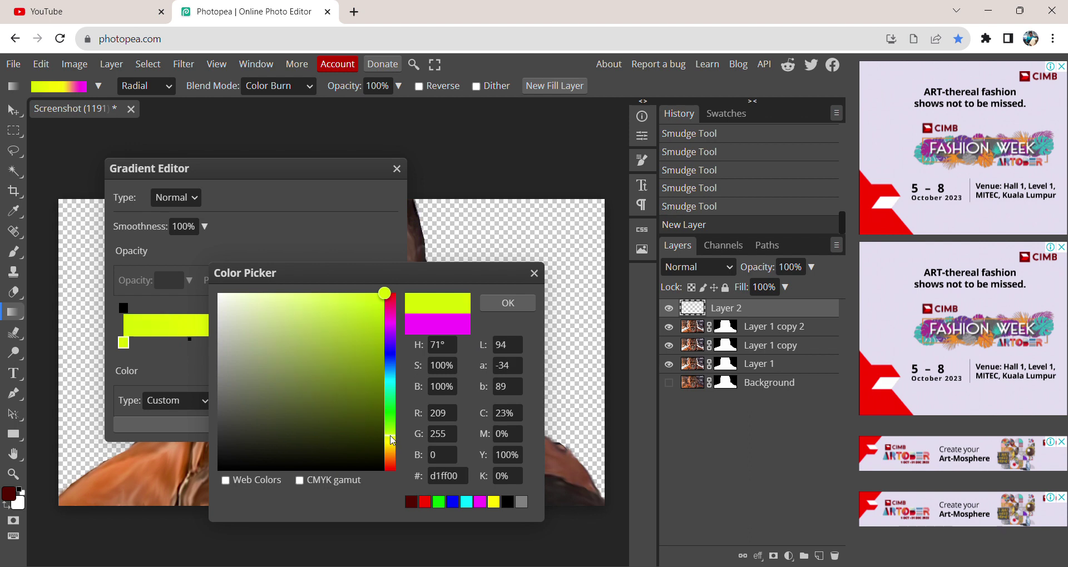
{"action": "left_click", "coordinate": [394, 438]}
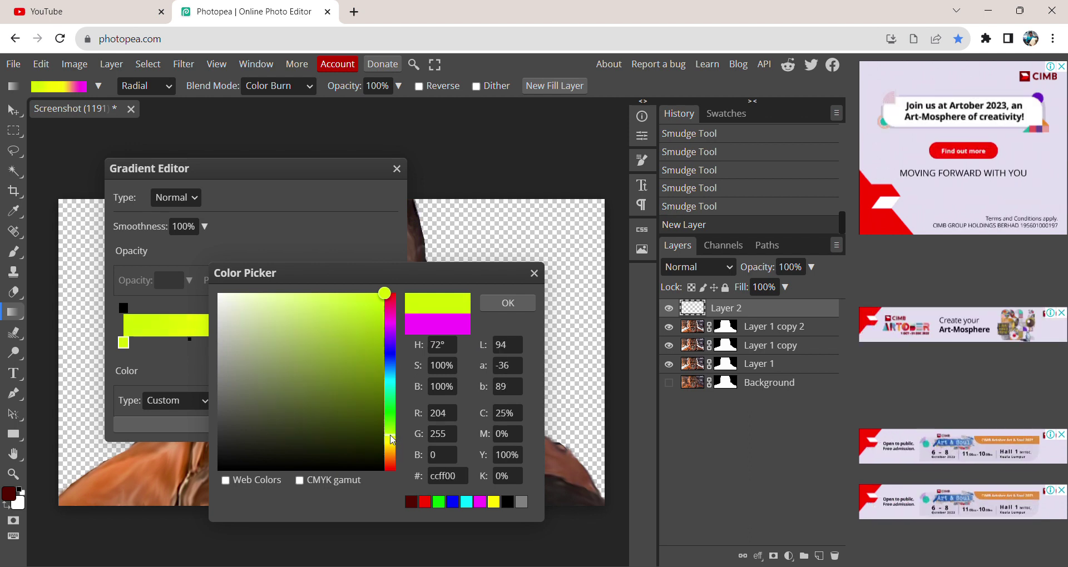
{"action": "left_click_drag", "start_coordinate": [392, 439], "coordinate": [393, 441]}
{"action": "left_click", "coordinate": [507, 303]}
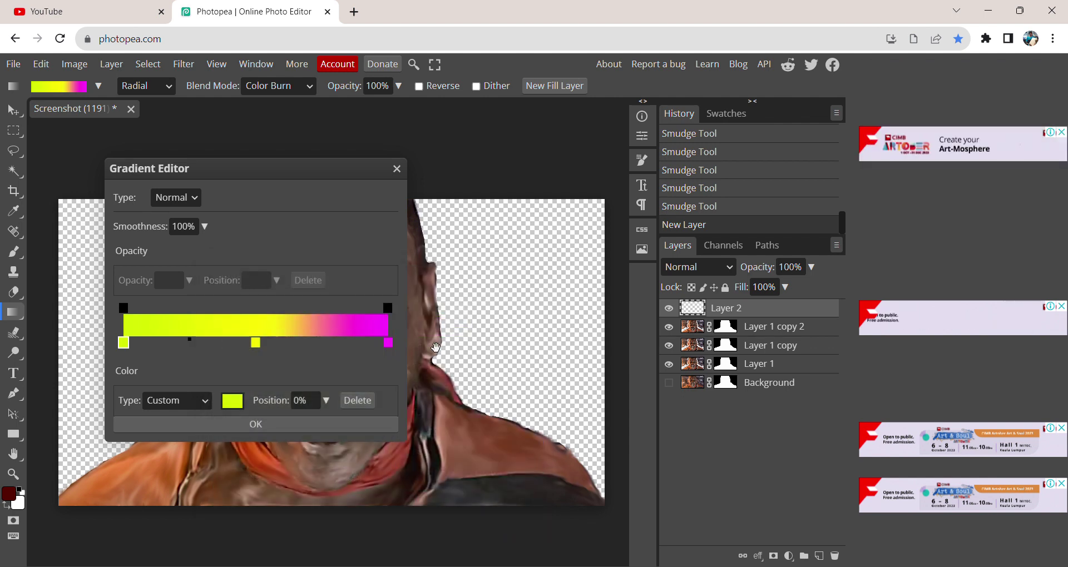
Set the colour of the gradient's magenta stop at 100% to lime green aaff00
{"action": "left_click", "coordinate": [388, 342]}
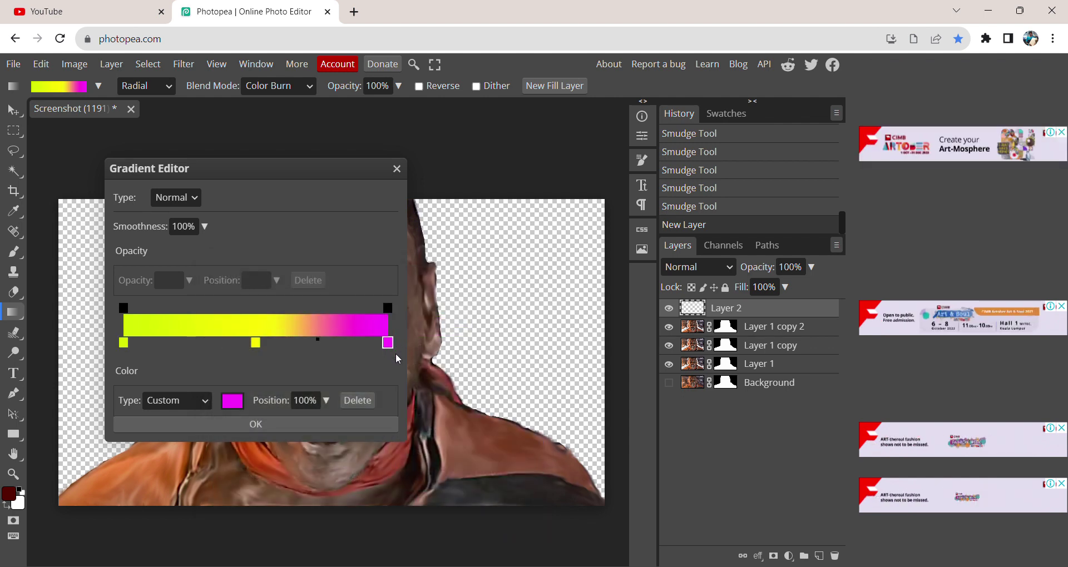
{"action": "left_click", "coordinate": [237, 404]}
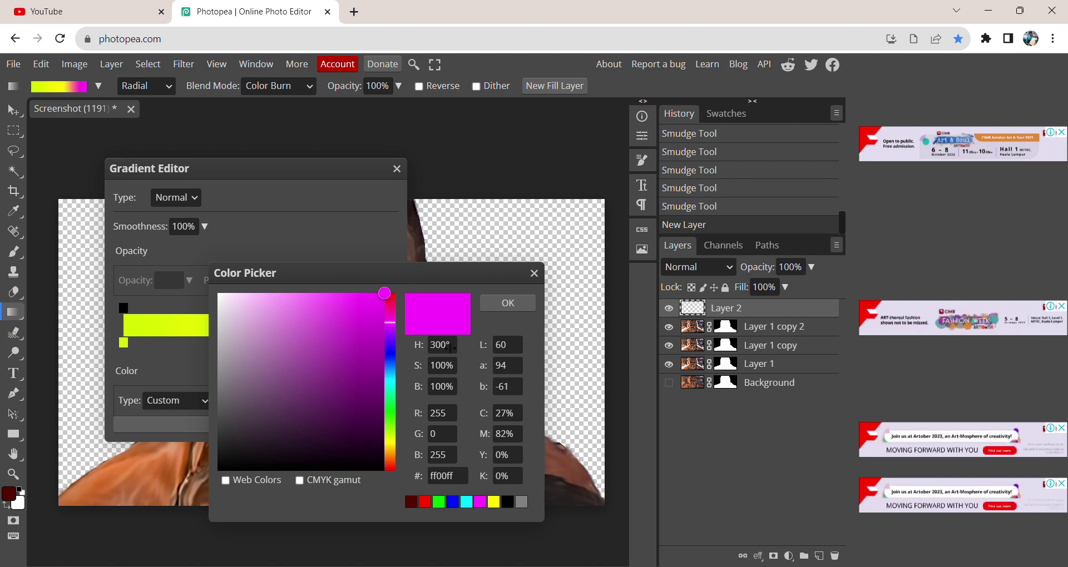
{"action": "left_click", "coordinate": [393, 412]}
{"action": "left_click", "coordinate": [392, 431]}
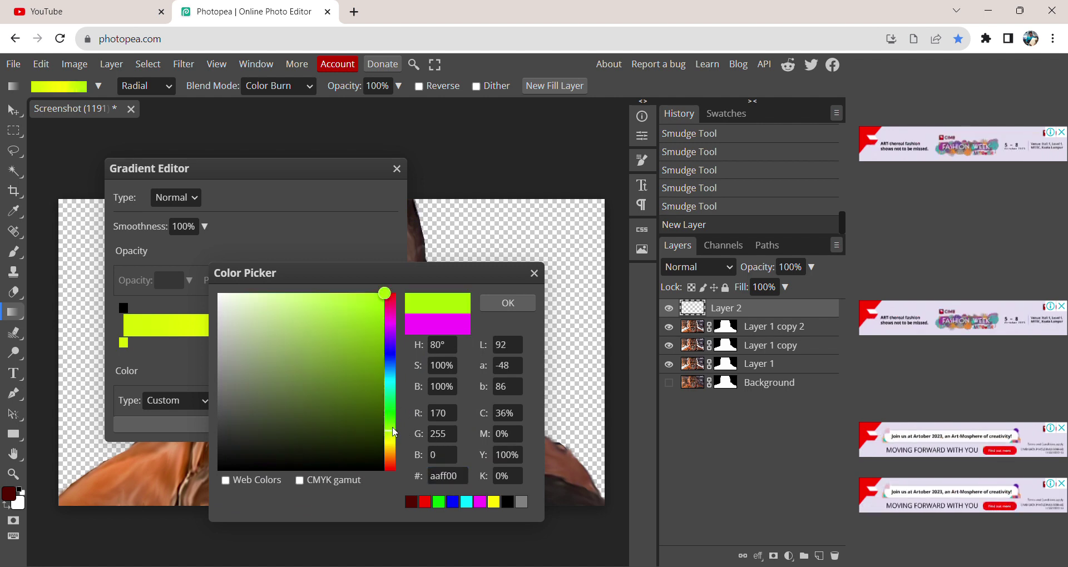
{"action": "left_click", "coordinate": [495, 302]}
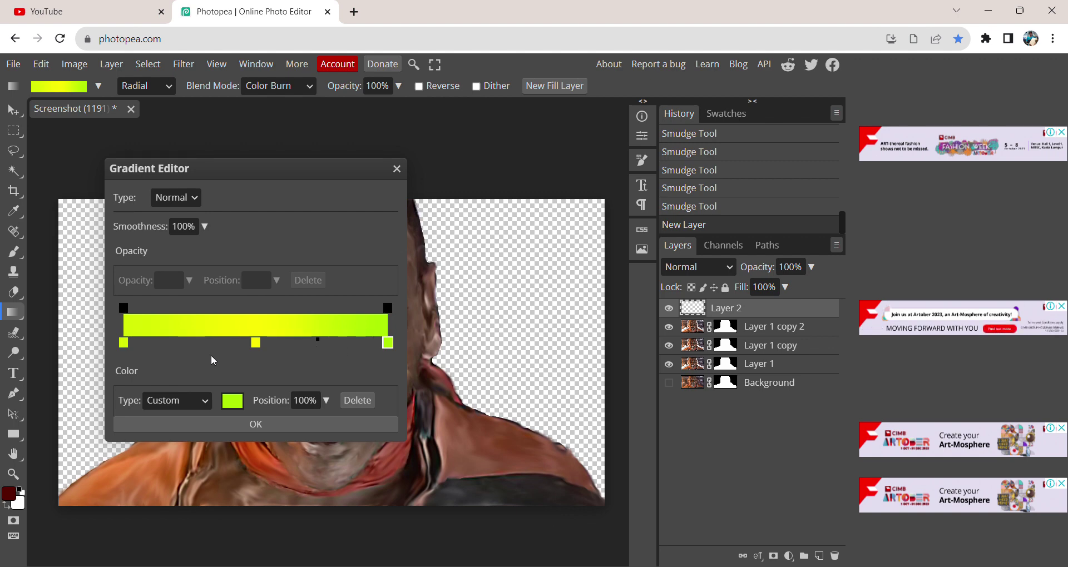
Check the colours of the gradient's 0% and 100% stops
{"action": "left_click", "coordinate": [124, 342]}
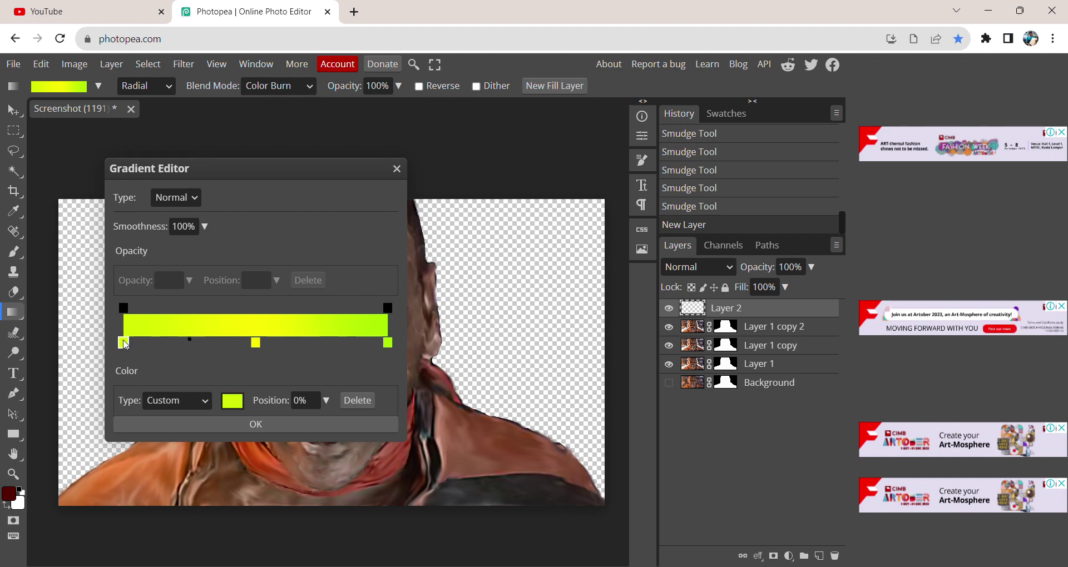
{"action": "left_click", "coordinate": [232, 400]}
{"action": "left_click", "coordinate": [501, 308]}
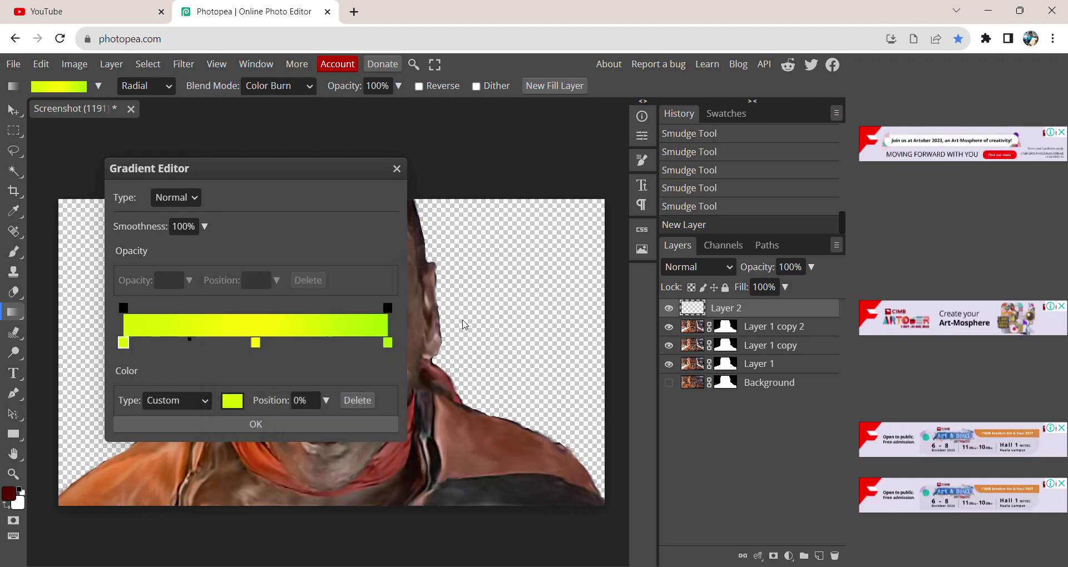
{"action": "left_click", "coordinate": [387, 343]}
{"action": "left_click", "coordinate": [232, 401]}
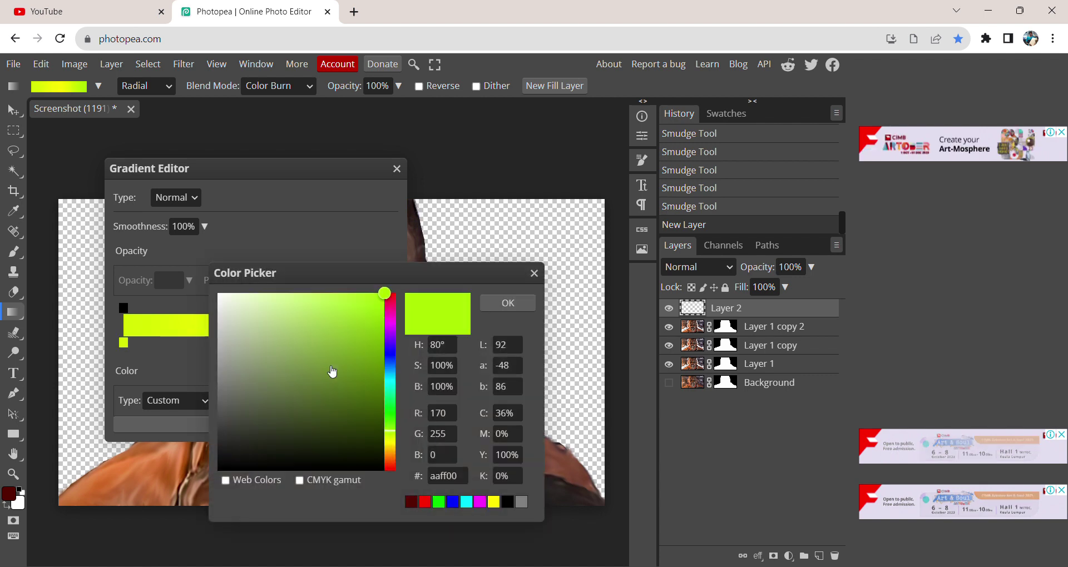
{"action": "left_click", "coordinate": [501, 305]}
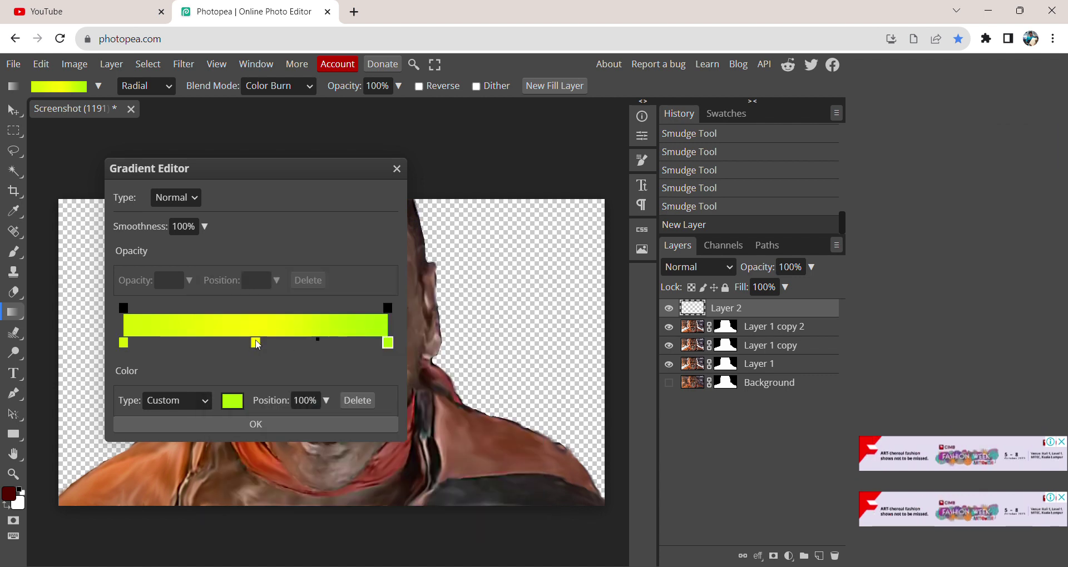
Set the gradient's middle stop at 50% to red ff0000 and accept the edited gradient
{"action": "left_click", "coordinate": [233, 401]}
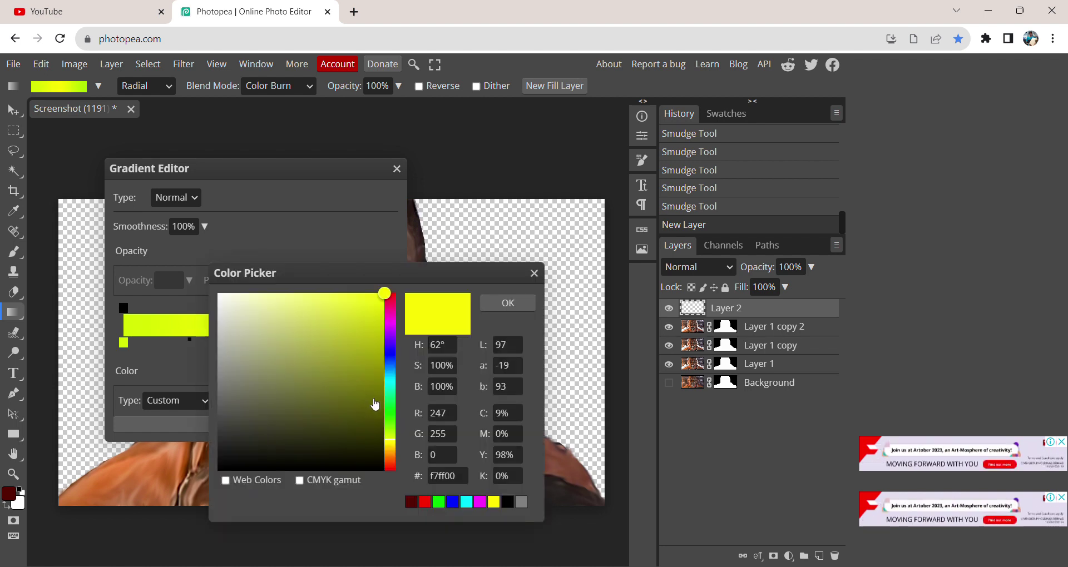
{"action": "left_click", "coordinate": [388, 391]}
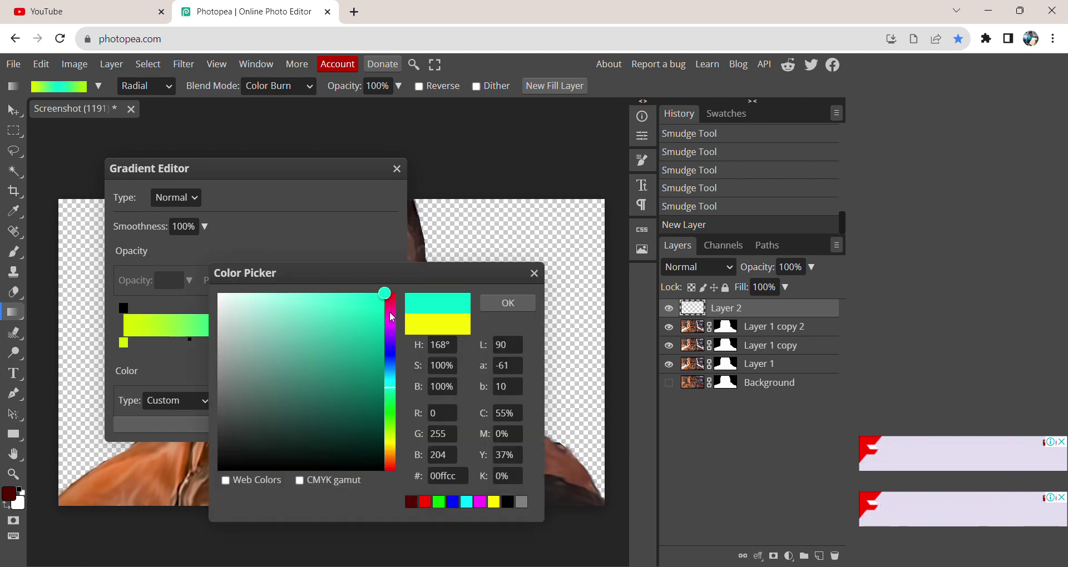
{"action": "left_click", "coordinate": [393, 294]}
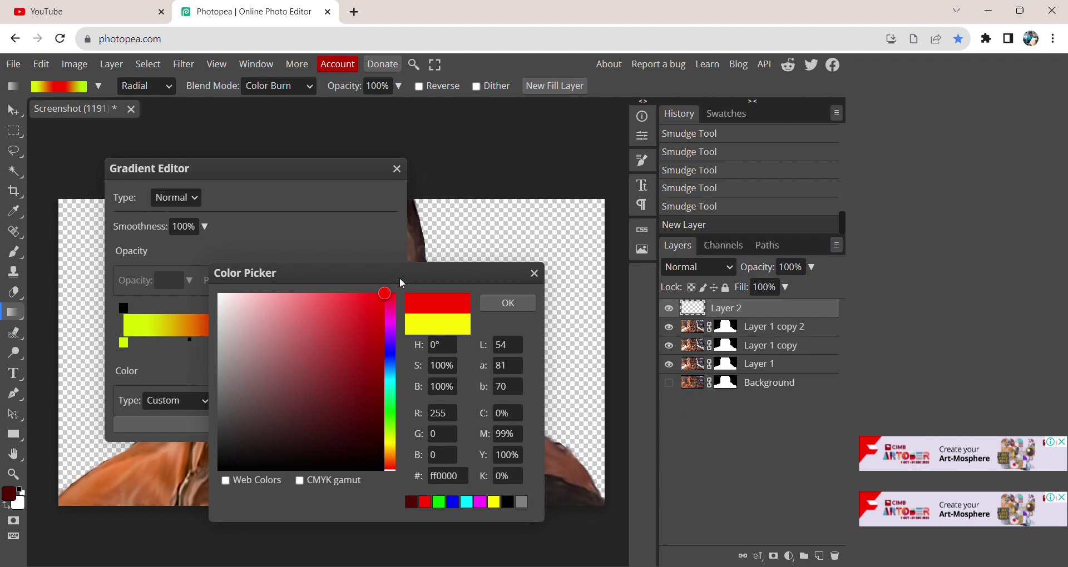
{"action": "left_click", "coordinate": [485, 304]}
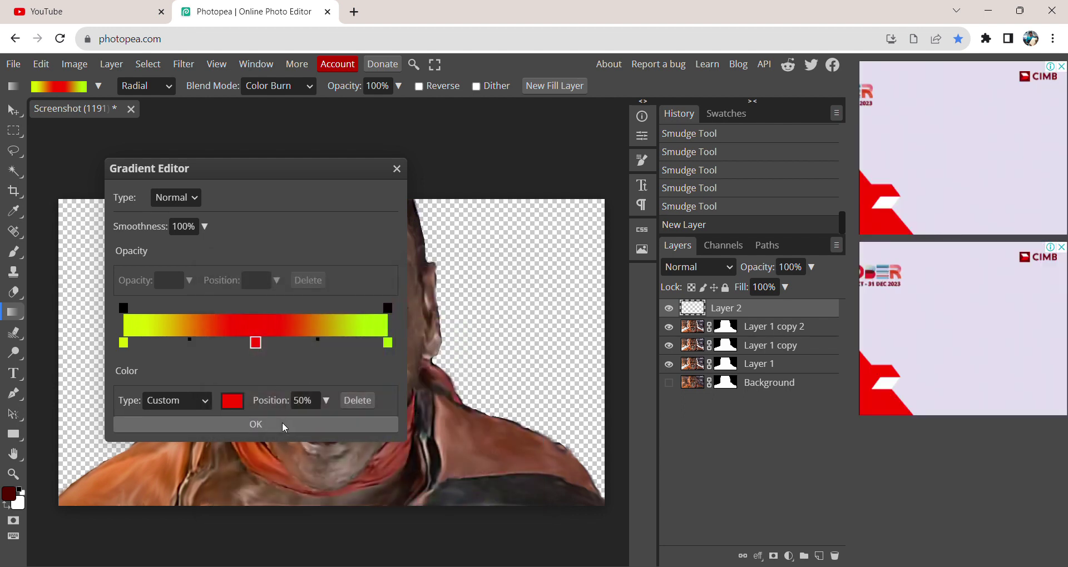
{"action": "left_click", "coordinate": [284, 423]}
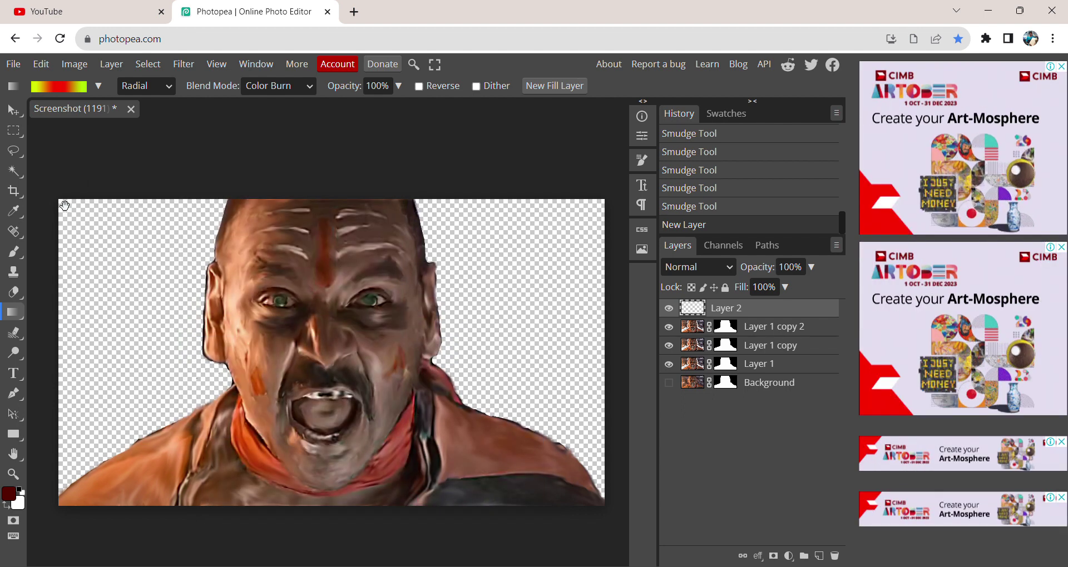
Try filling Layer 2 with the radial gradient and moving it below the Background layer, and undo both changes
{"action": "left_click_drag", "start_coordinate": [85, 222], "coordinate": [441, 429]}
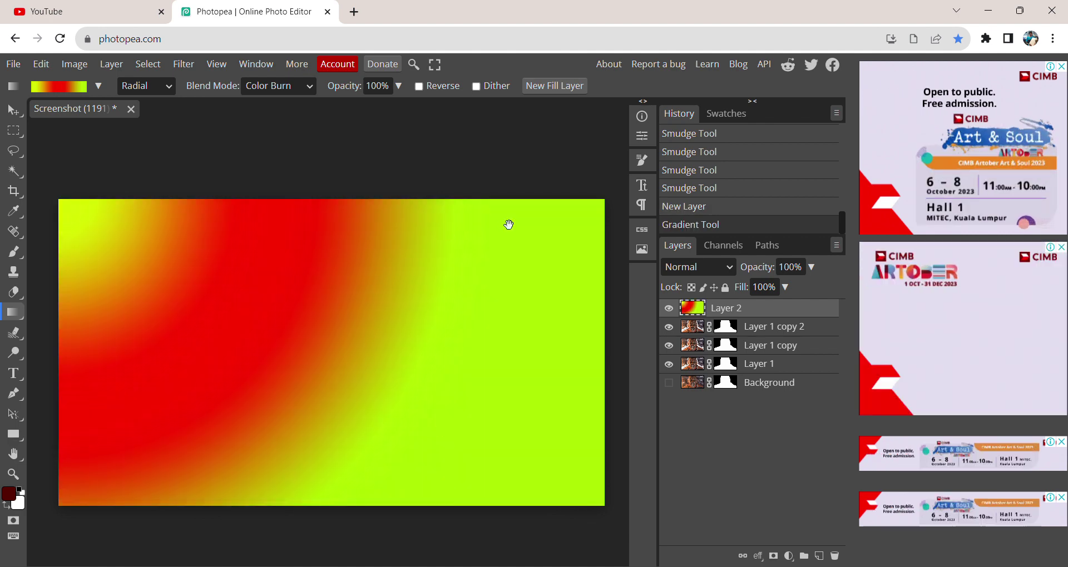
{"action": "left_click_drag", "start_coordinate": [739, 309], "coordinate": [733, 392]}
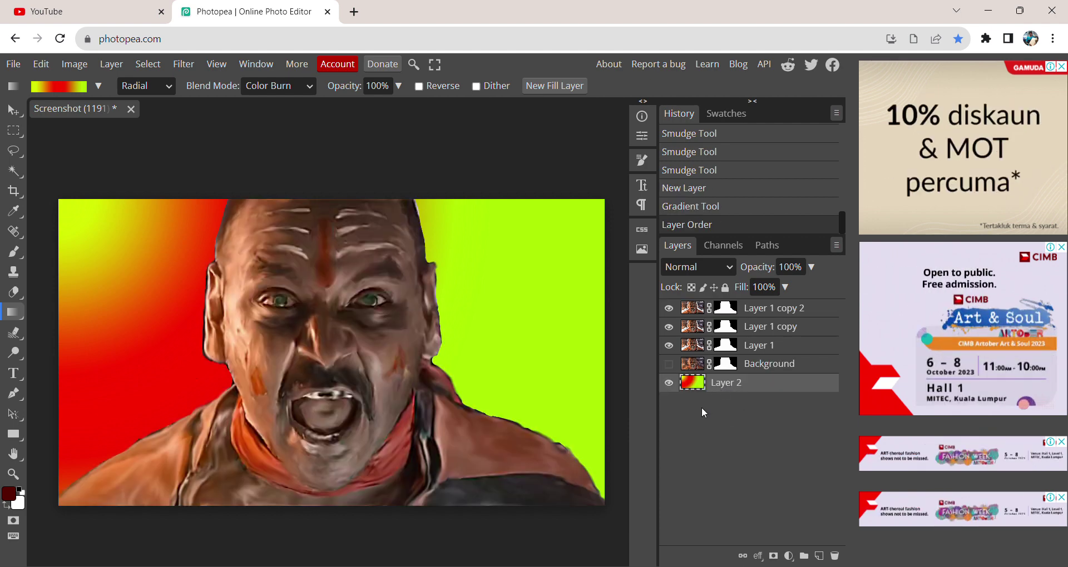
{"action": "key", "text": "ctrl+z"}
{"action": "key", "text": "ctrl+z"}
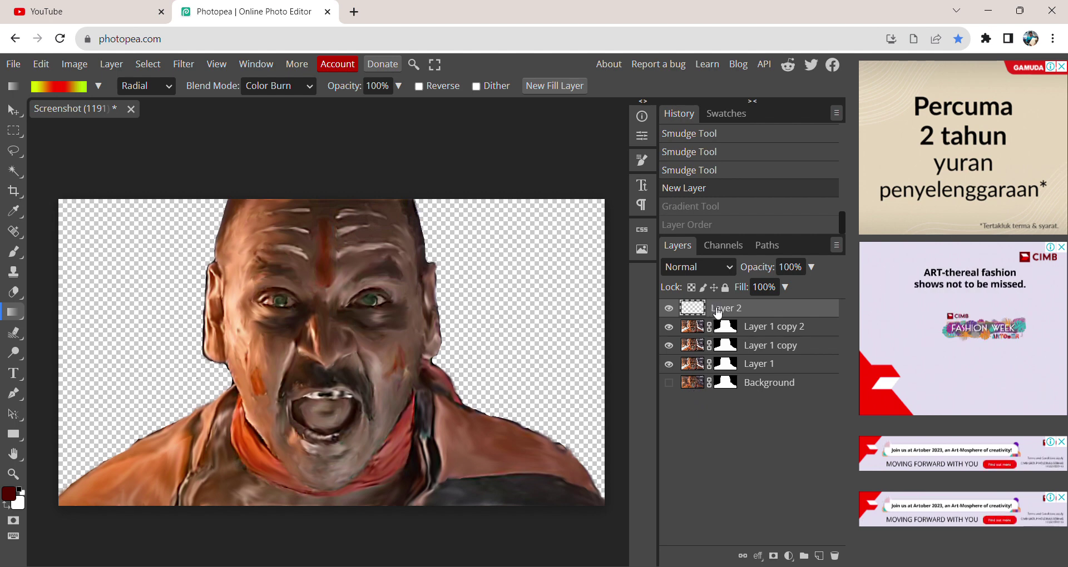
Move the empty Layer 2 below the Background layer and fill it with the radial gradient from the canvas's top-left to bottom-right corner
{"action": "left_click_drag", "start_coordinate": [717, 313], "coordinate": [723, 393]}
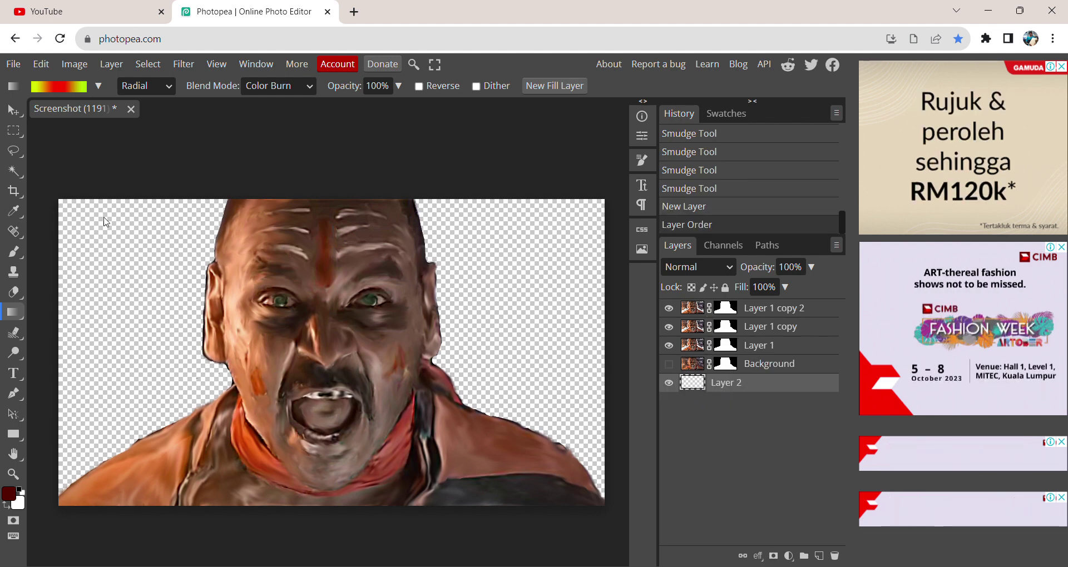
{"action": "left_click_drag", "start_coordinate": [59, 195], "coordinate": [423, 423]}
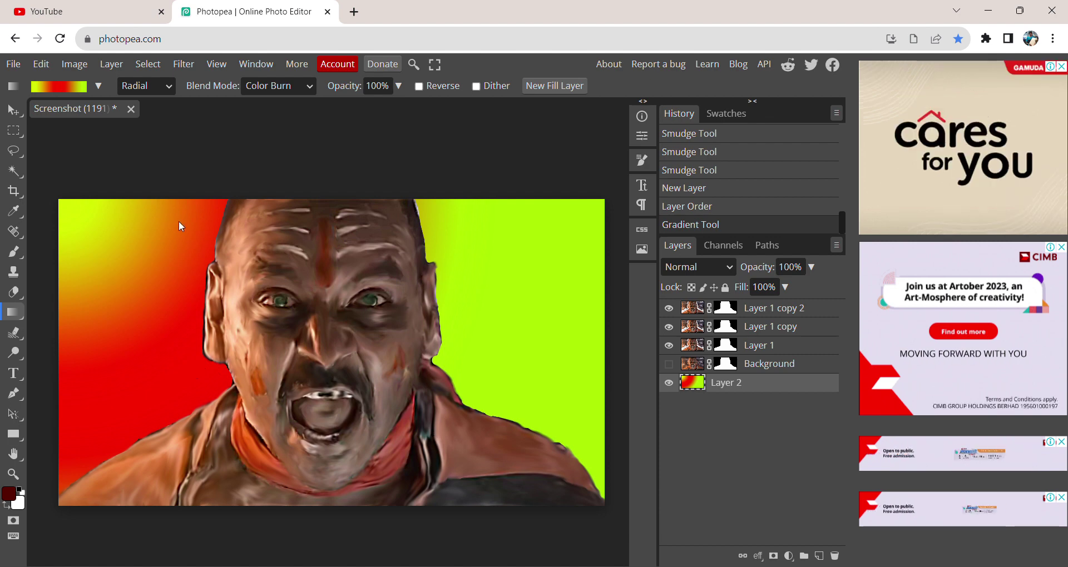
{"action": "key", "text": "ctrl+z"}
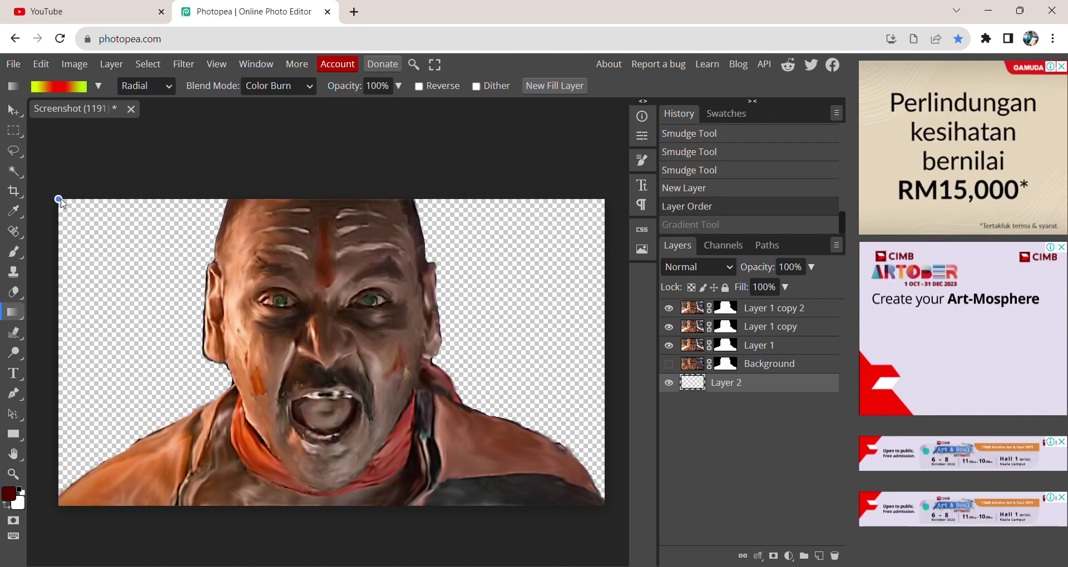
{"action": "left_click_drag", "start_coordinate": [61, 203], "coordinate": [604, 508]}
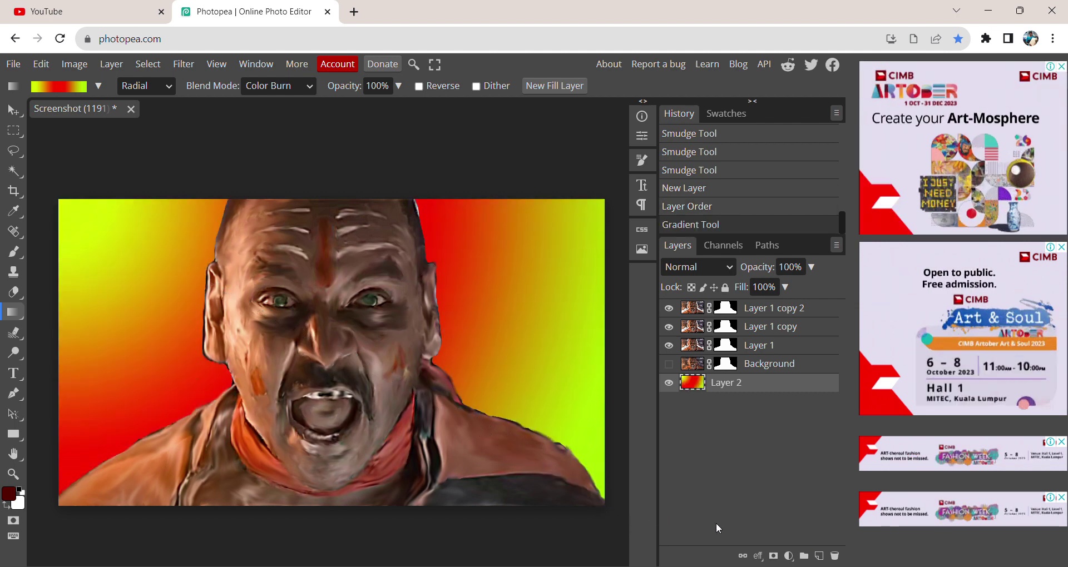
Try a radial gradient from the canvas's top-right corner on a new layer placed beneath Layer 2, and delete that layer
{"action": "key", "text": "ctrl+shift+n"}
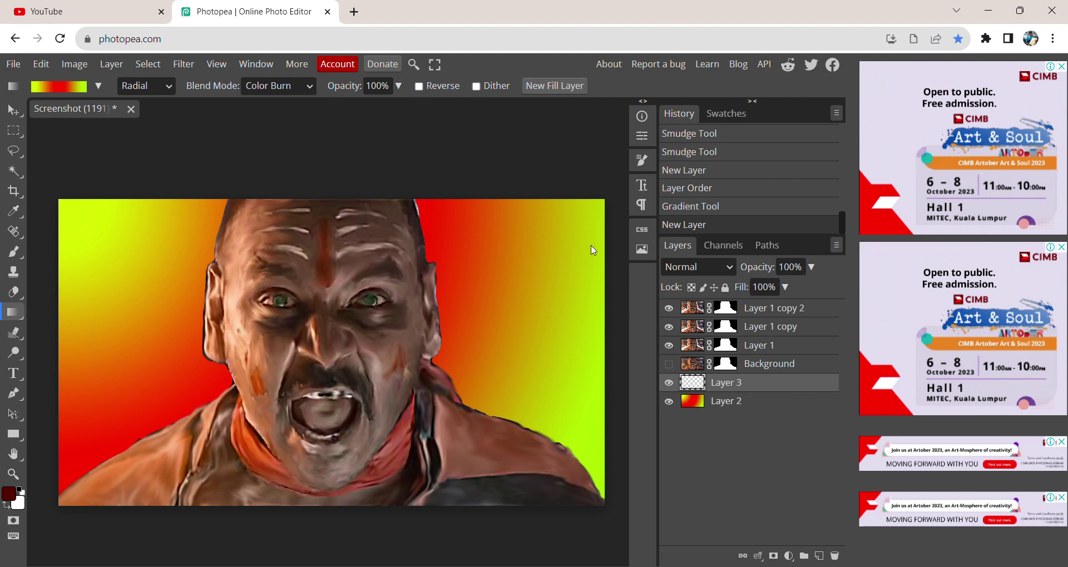
{"action": "left_click_drag", "start_coordinate": [604, 199], "coordinate": [287, 382]}
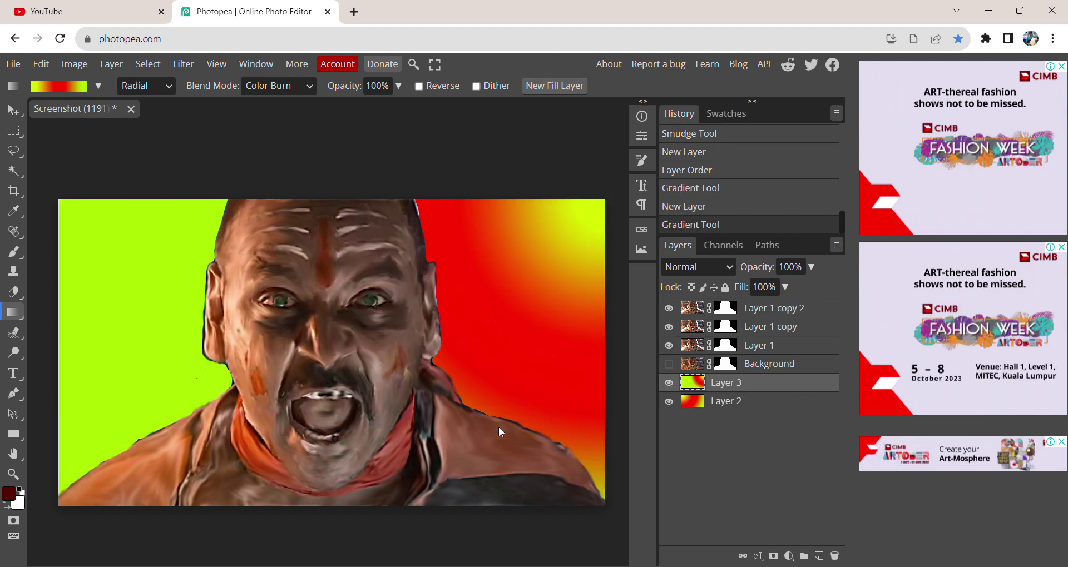
{"action": "left_click_drag", "start_coordinate": [721, 388], "coordinate": [724, 417]}
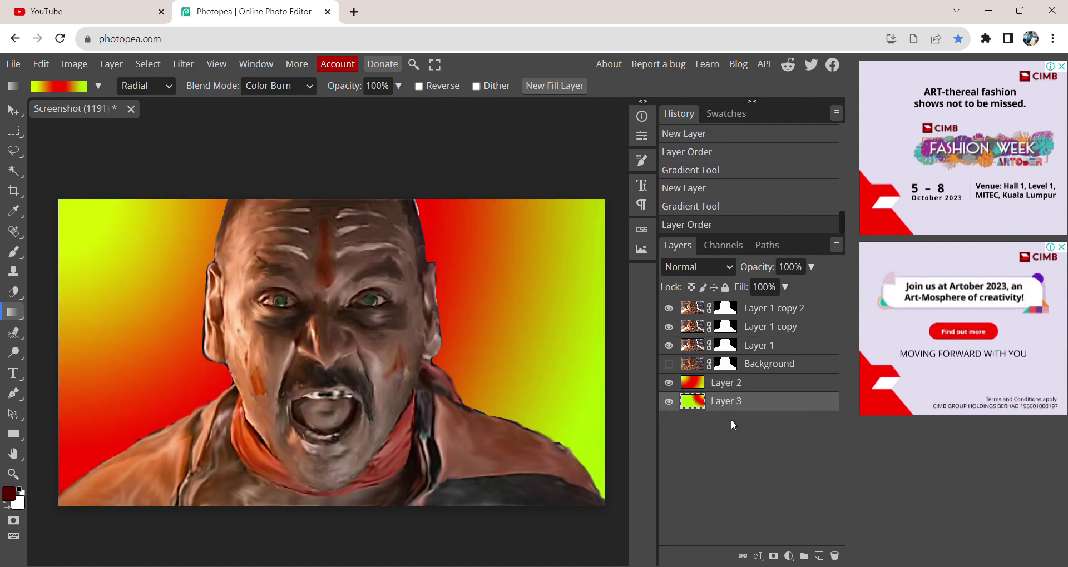
{"action": "left_click", "coordinate": [835, 557]}
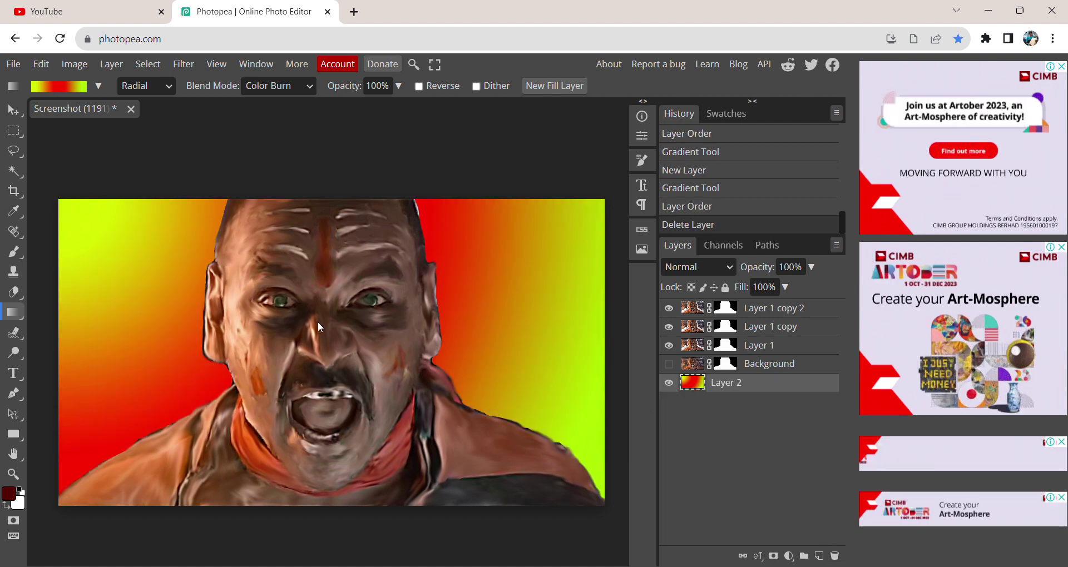
Set up the Brush with the 76 px rough-edged tip enlarged to 512 px, 20% flow and Color Burn blend mode
{"action": "left_click", "coordinate": [14, 252]}
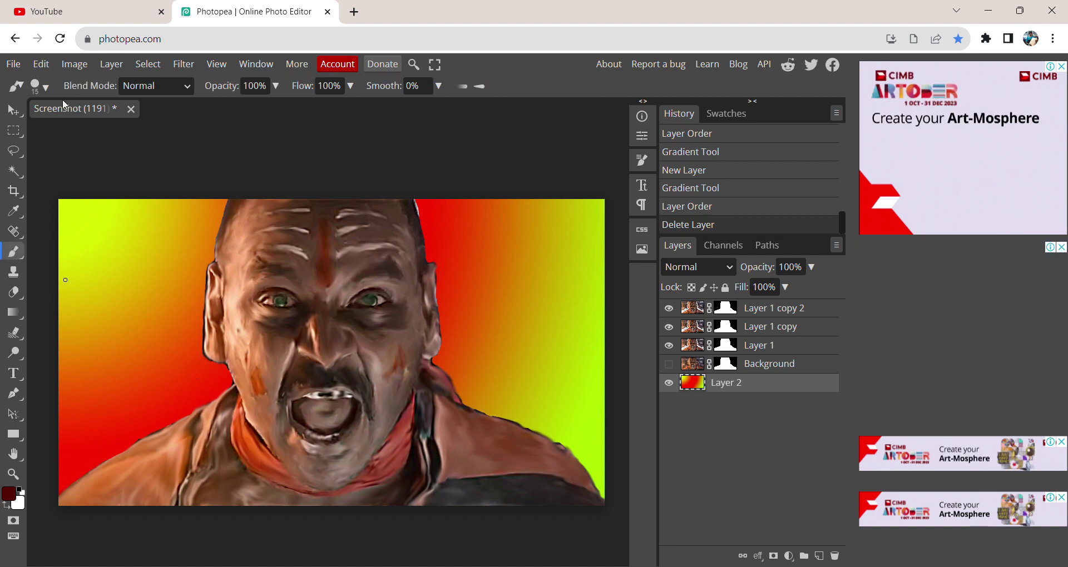
{"action": "left_click", "coordinate": [38, 86]}
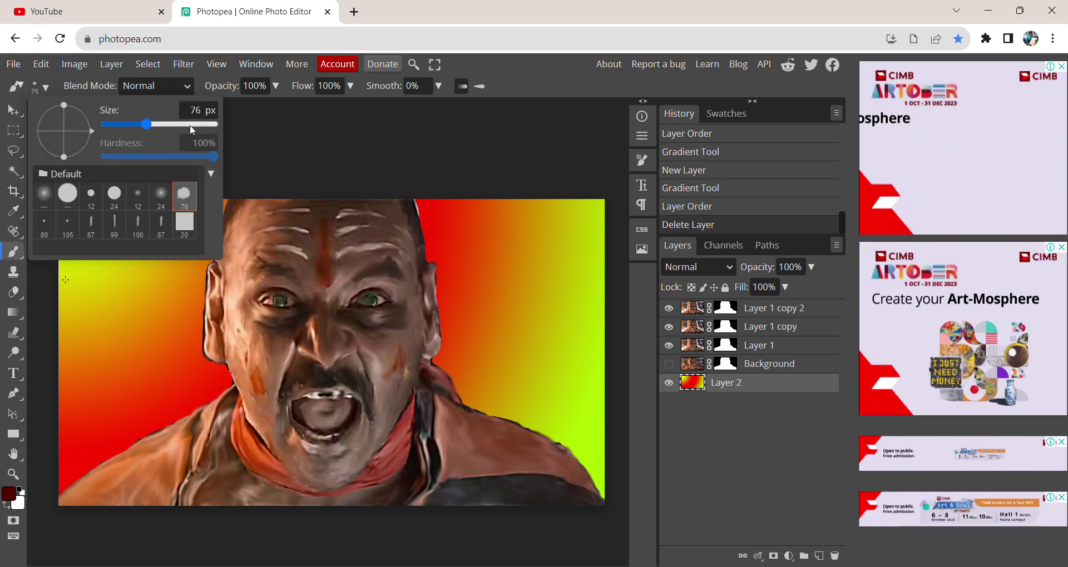
{"action": "left_click", "coordinate": [191, 200]}
{"action": "left_click", "coordinate": [280, 151]}
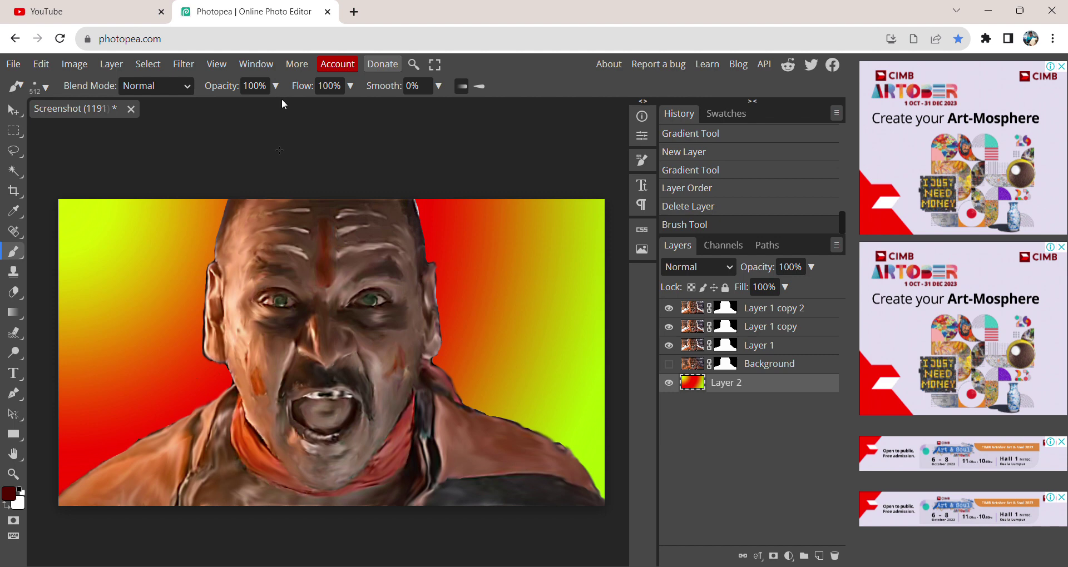
{"action": "left_click", "coordinate": [329, 85]}
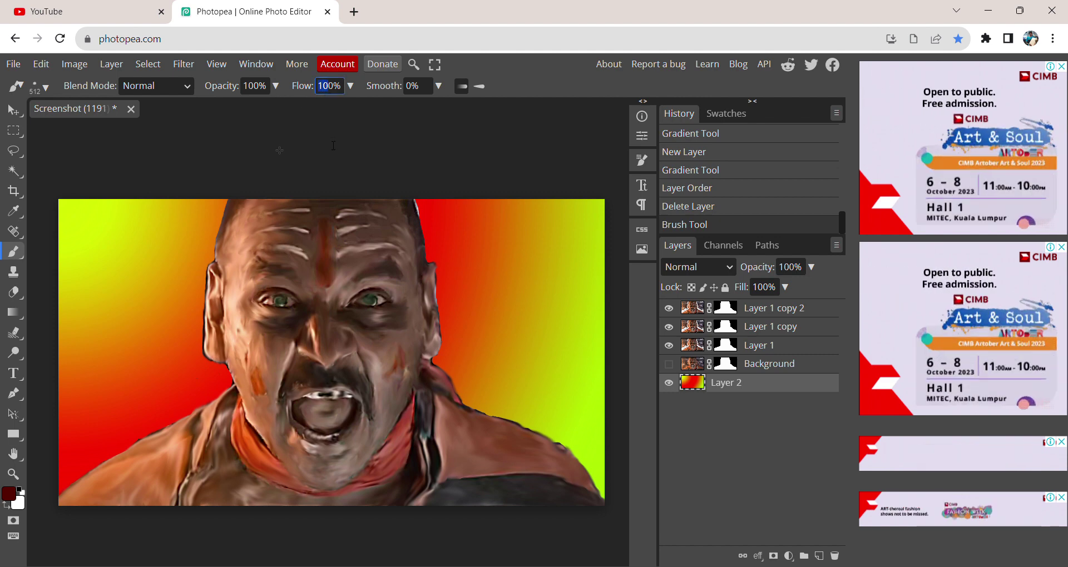
{"action": "left_click", "coordinate": [170, 85]}
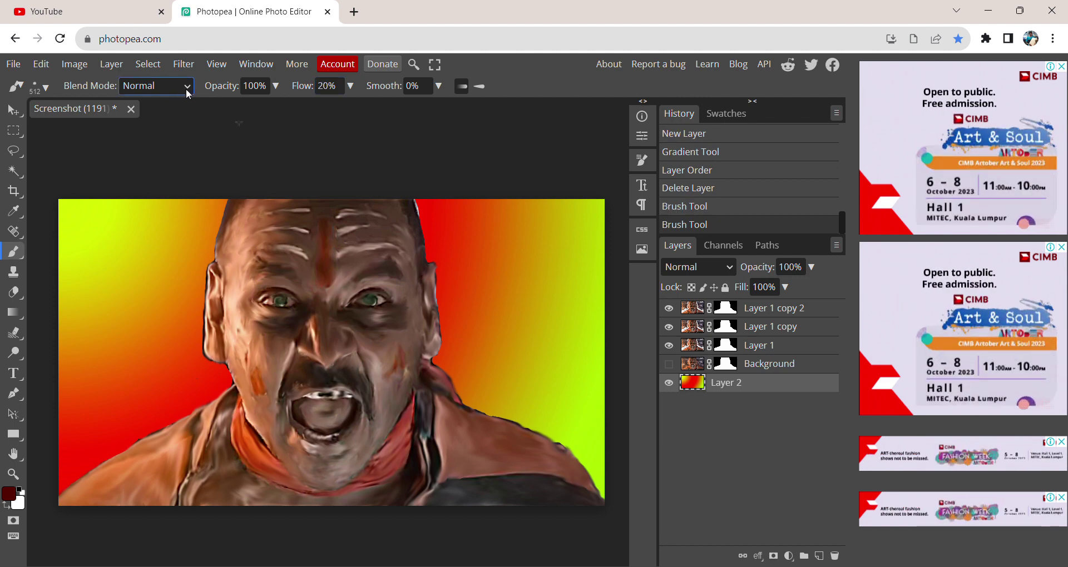
{"action": "left_click", "coordinate": [151, 159]}
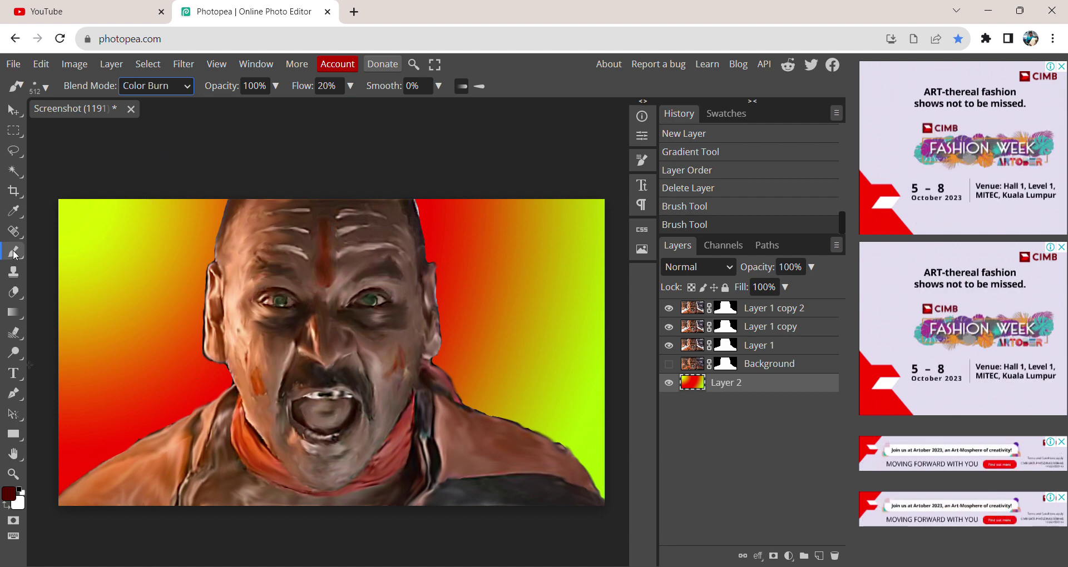
Sample the red of the background gradient as the foreground colour and enlarge the brush to 640 px
{"action": "left_click", "coordinate": [13, 211]}
{"action": "left_click", "coordinate": [160, 413]}
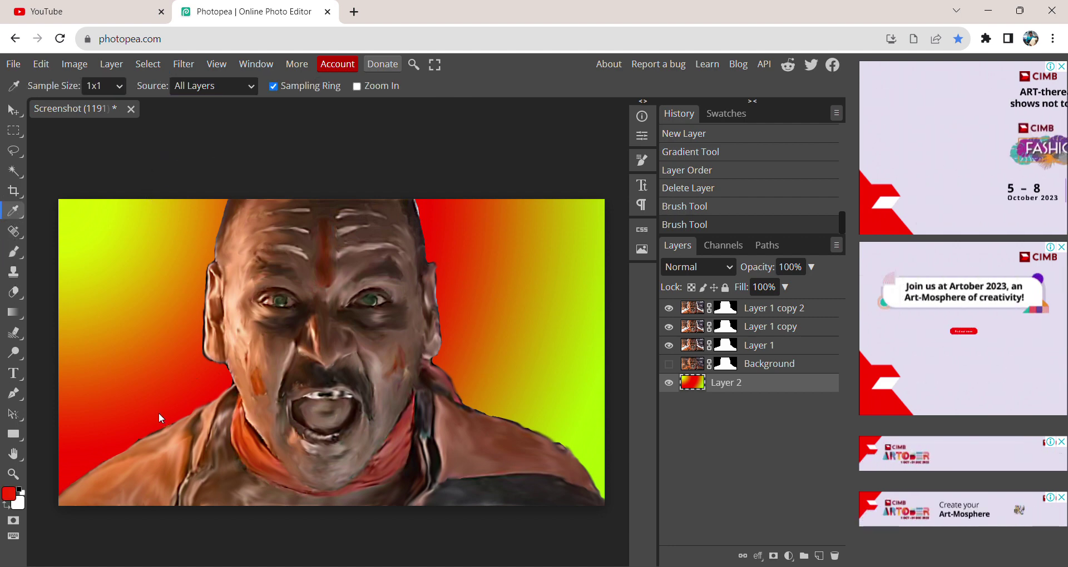
{"action": "left_click", "coordinate": [13, 251]}
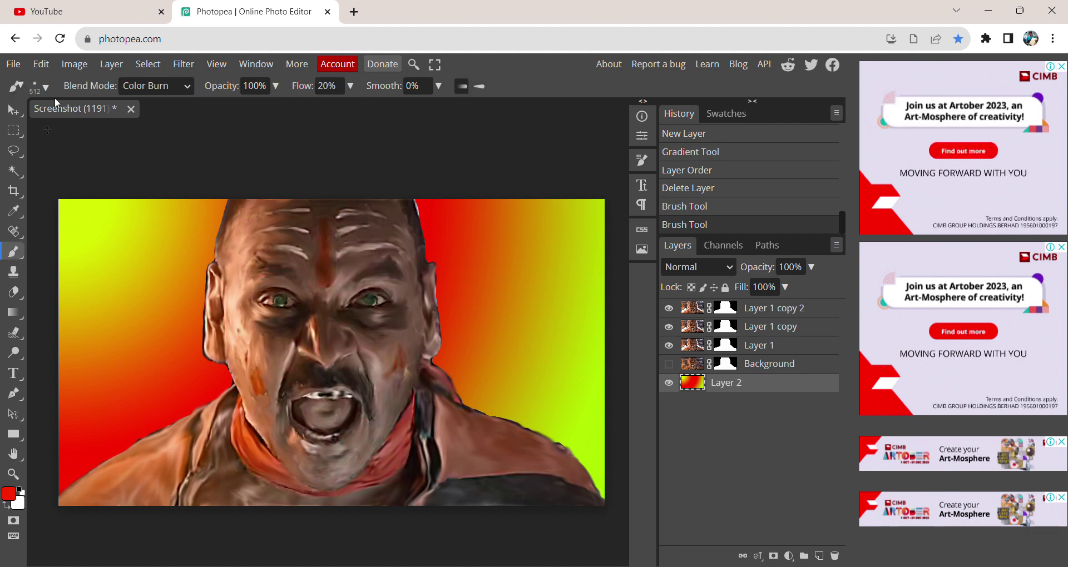
{"action": "left_click", "coordinate": [39, 86]}
{"action": "left_click_drag", "start_coordinate": [188, 124], "coordinate": [196, 127]}
{"action": "left_click", "coordinate": [138, 417]}
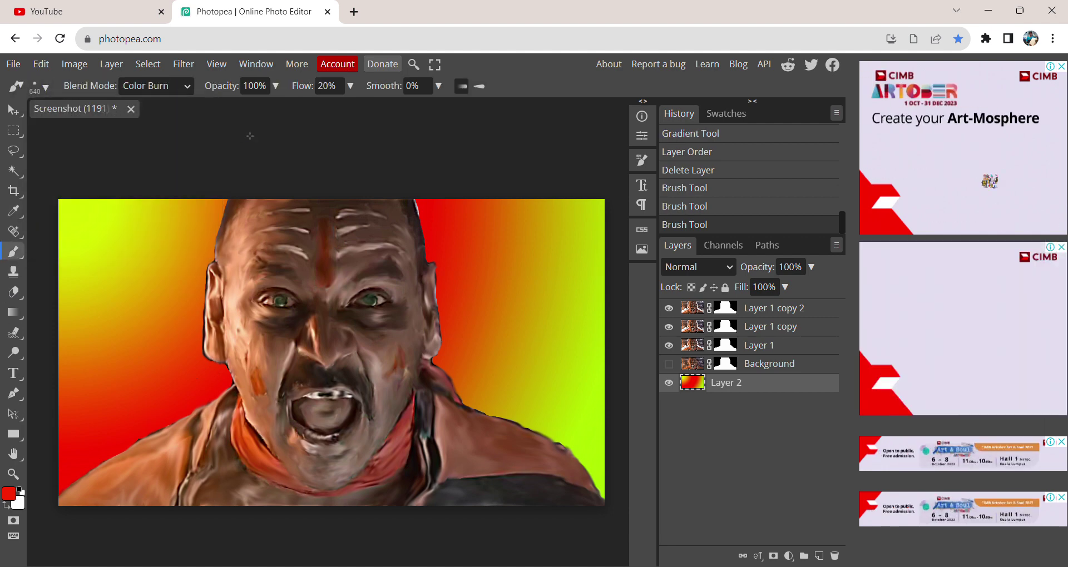
Try painting with the red brush on Layer 2 beside the man's shoulder, and undo the last two brush strokes
{"action": "left_click", "coordinate": [184, 407]}
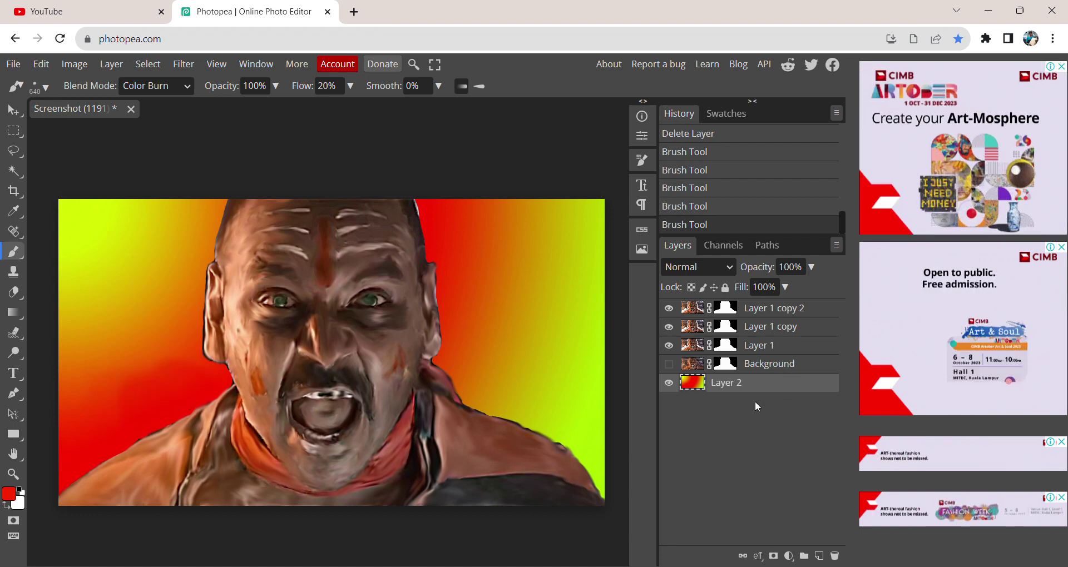
{"action": "key", "text": "ctrl+z"}
{"action": "key", "text": "ctrl+z"}
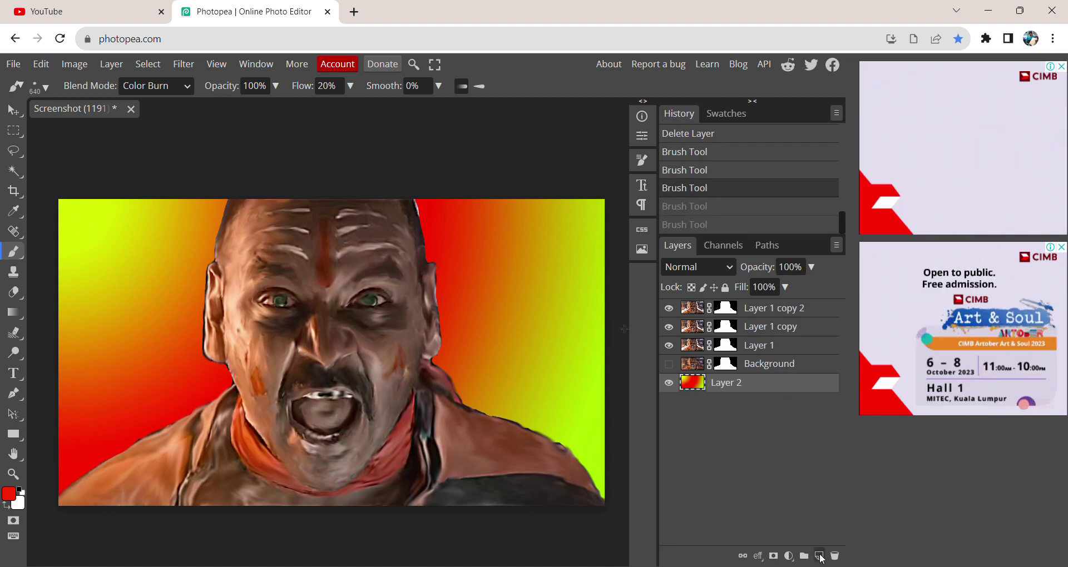
Add a new layer at the top of the stack and brush soft red over the background and the figure's edges on both sides
{"action": "left_click", "coordinate": [820, 557]}
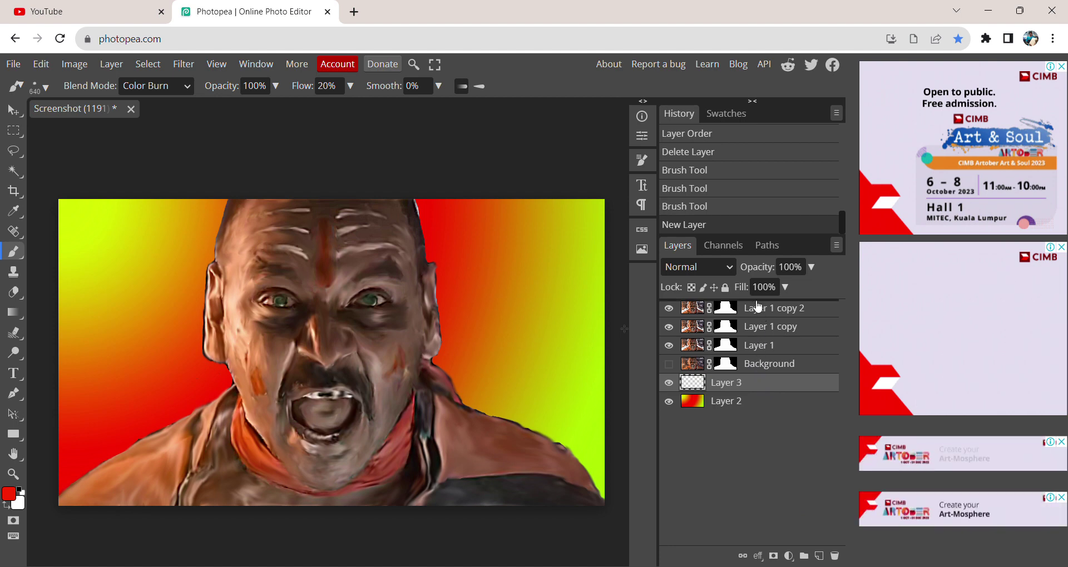
{"action": "left_click_drag", "start_coordinate": [757, 305], "coordinate": [758, 303]}
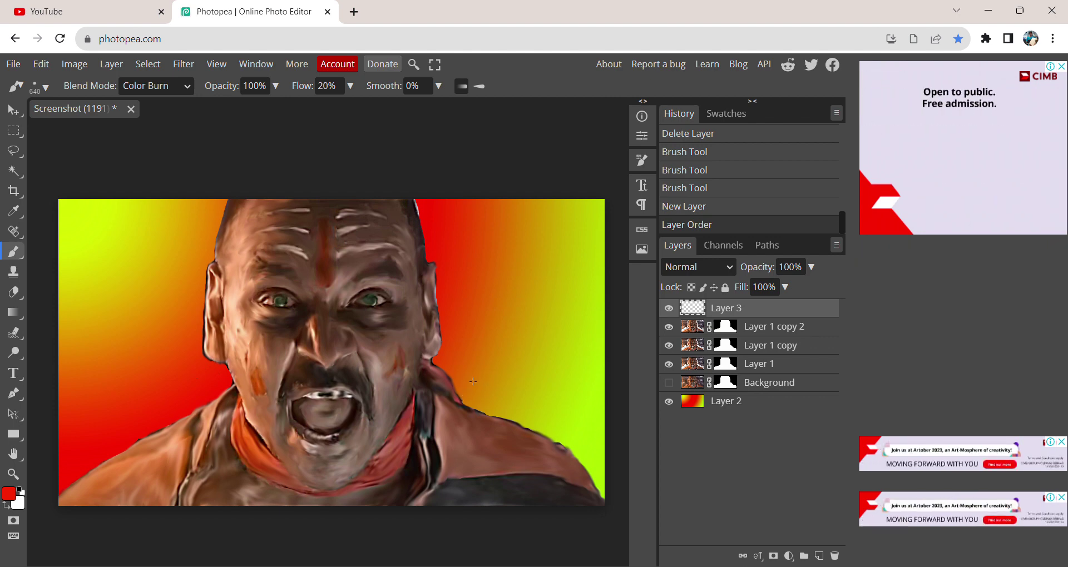
{"action": "left_click_drag", "start_coordinate": [477, 386], "coordinate": [481, 409]}
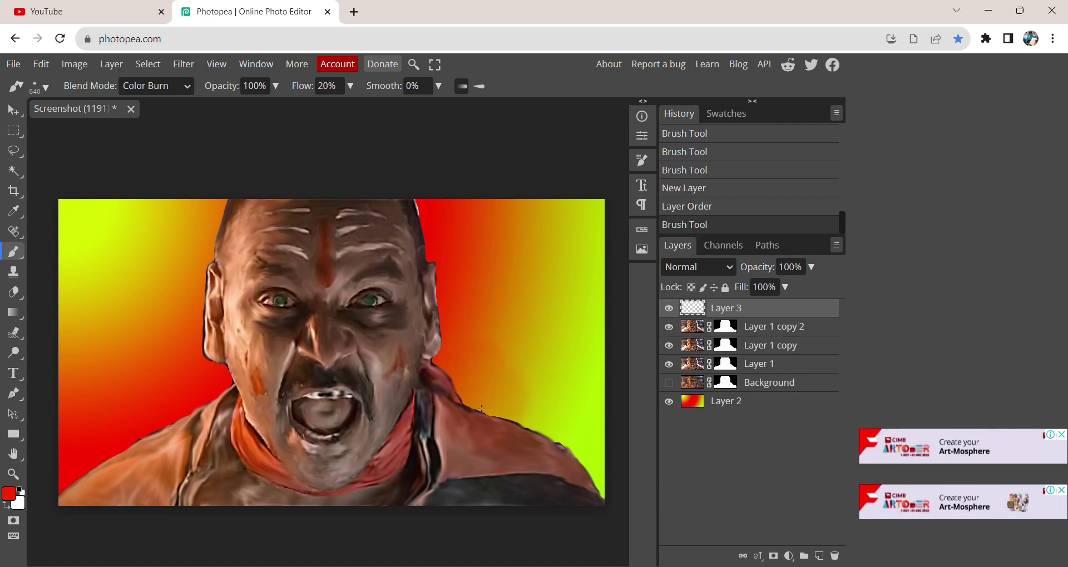
{"action": "mouse_move", "coordinate": [534, 431]}
{"action": "left_mouse_down"}
{"action": "mouse_move", "coordinate": [568, 463]}
{"action": "mouse_move", "coordinate": [548, 425]}
{"action": "left_mouse_up"}
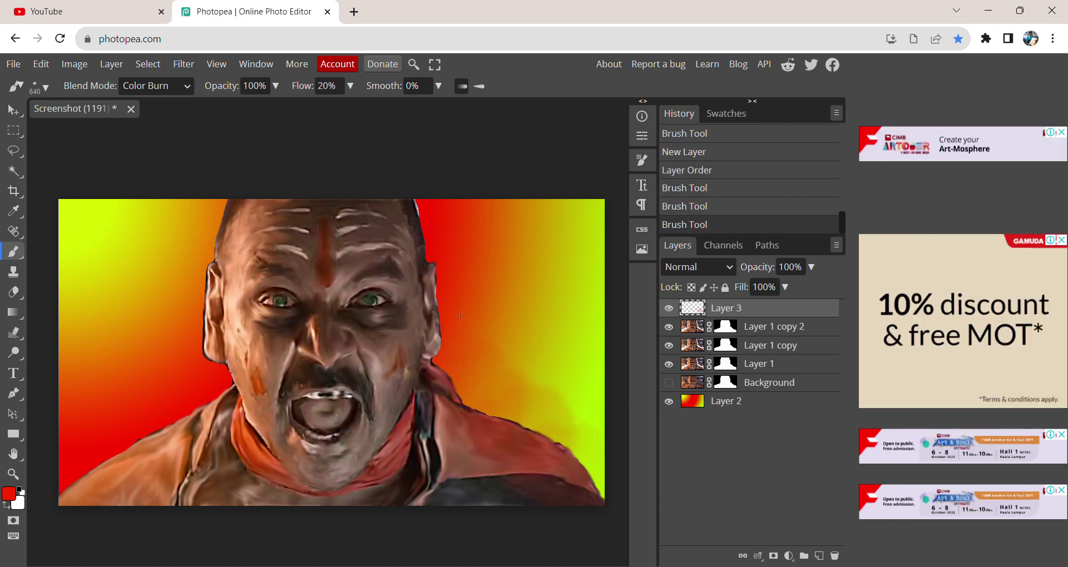
{"action": "left_click_drag", "start_coordinate": [460, 316], "coordinate": [493, 356]}
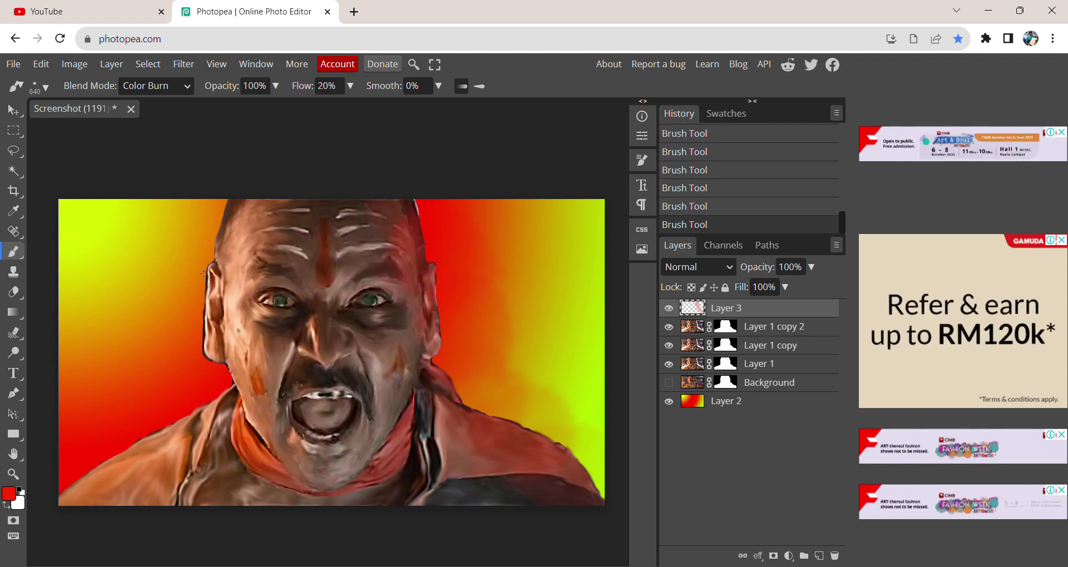
{"action": "mouse_move", "coordinate": [203, 274]}
{"action": "left_mouse_down"}
{"action": "mouse_move", "coordinate": [198, 354]}
{"action": "mouse_move", "coordinate": [223, 420]}
{"action": "mouse_move", "coordinate": [114, 356]}
{"action": "mouse_move", "coordinate": [80, 459]}
{"action": "mouse_move", "coordinate": [116, 489]}
{"action": "left_mouse_up"}
{"action": "left_click_drag", "start_coordinate": [145, 206], "coordinate": [236, 252]}
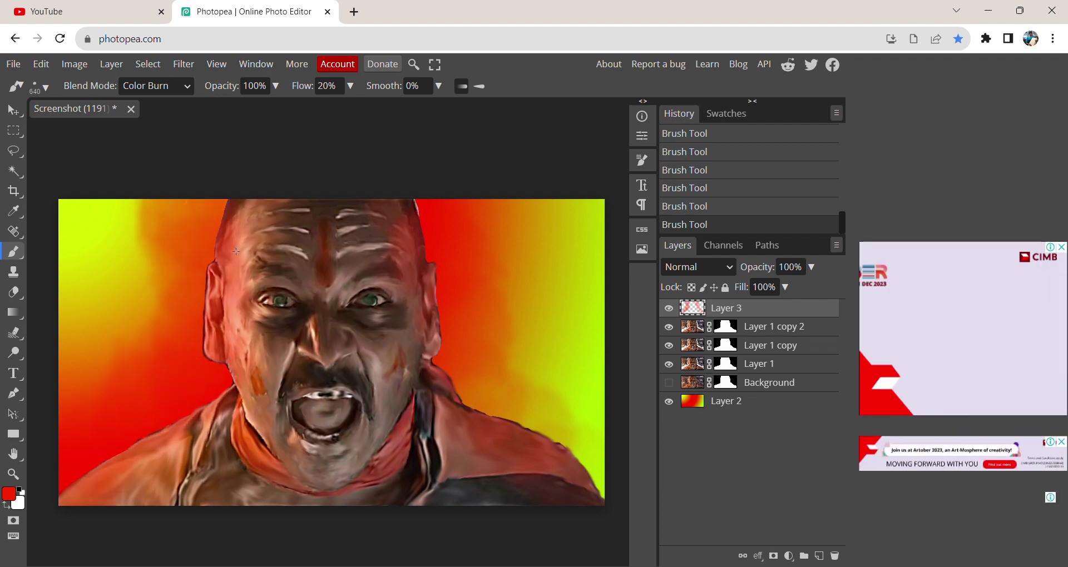
{"action": "mouse_move", "coordinate": [167, 329]}
{"action": "left_mouse_down"}
{"action": "mouse_move", "coordinate": [81, 228]}
{"action": "mouse_move", "coordinate": [150, 267]}
{"action": "left_mouse_up"}
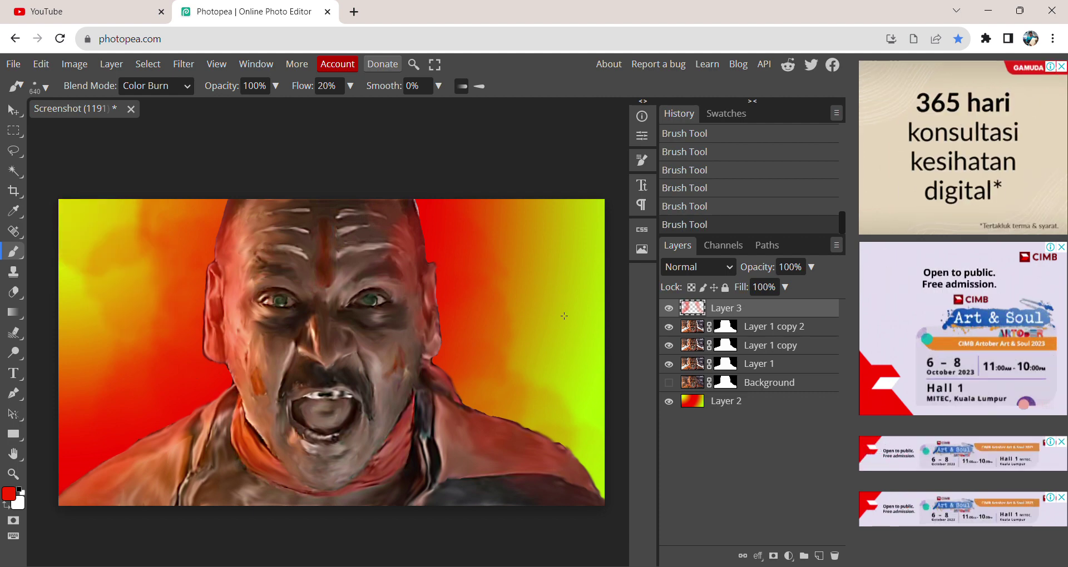
{"action": "mouse_move", "coordinate": [572, 357]}
{"action": "left_mouse_down"}
{"action": "mouse_move", "coordinate": [567, 291]}
{"action": "mouse_move", "coordinate": [575, 287]}
{"action": "mouse_move", "coordinate": [560, 231]}
{"action": "mouse_move", "coordinate": [572, 238]}
{"action": "mouse_move", "coordinate": [569, 382]}
{"action": "left_mouse_up"}
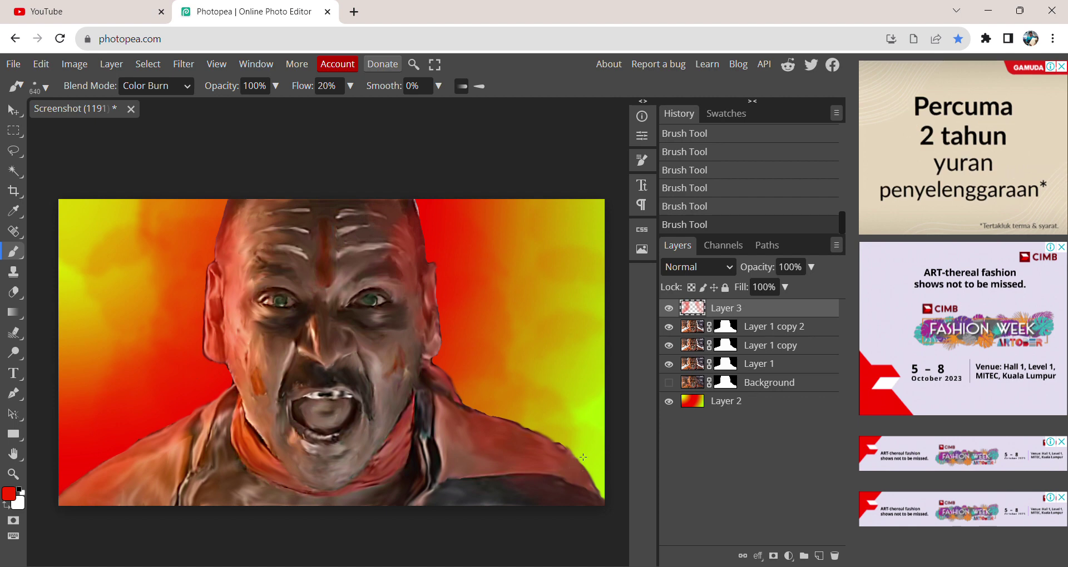
{"action": "left_click", "coordinate": [600, 418]}
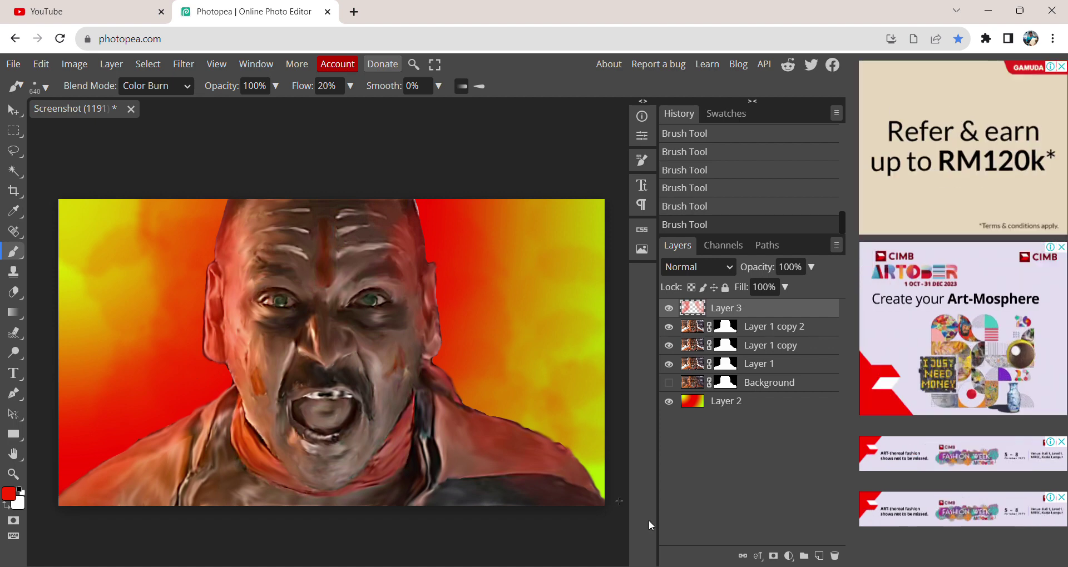
Add another new layer above Layer 3 and set the foreground colour to yellow-green d3f900
{"action": "left_click", "coordinate": [819, 557]}
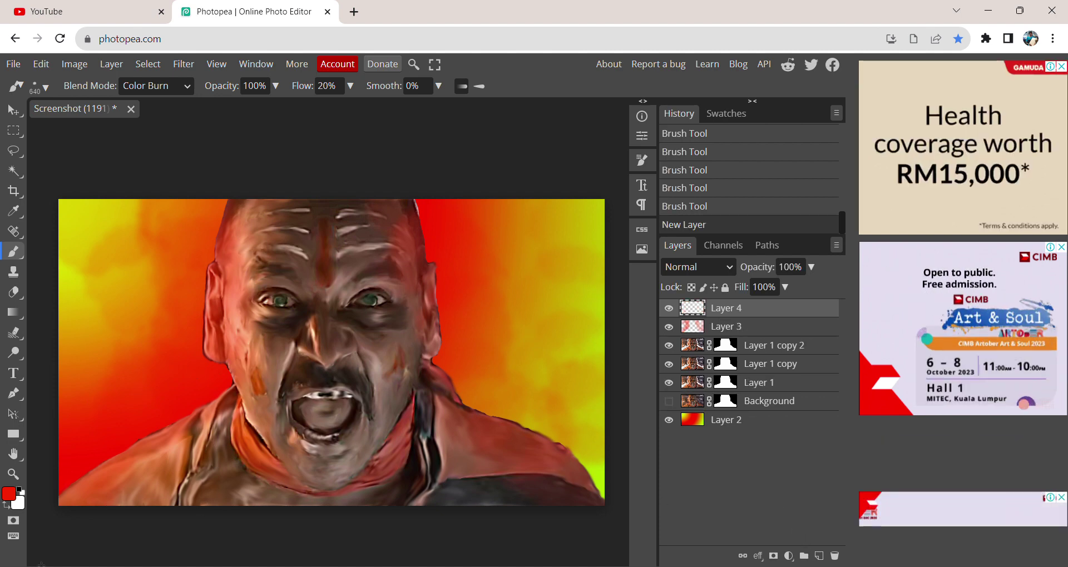
{"action": "left_click", "coordinate": [9, 493]}
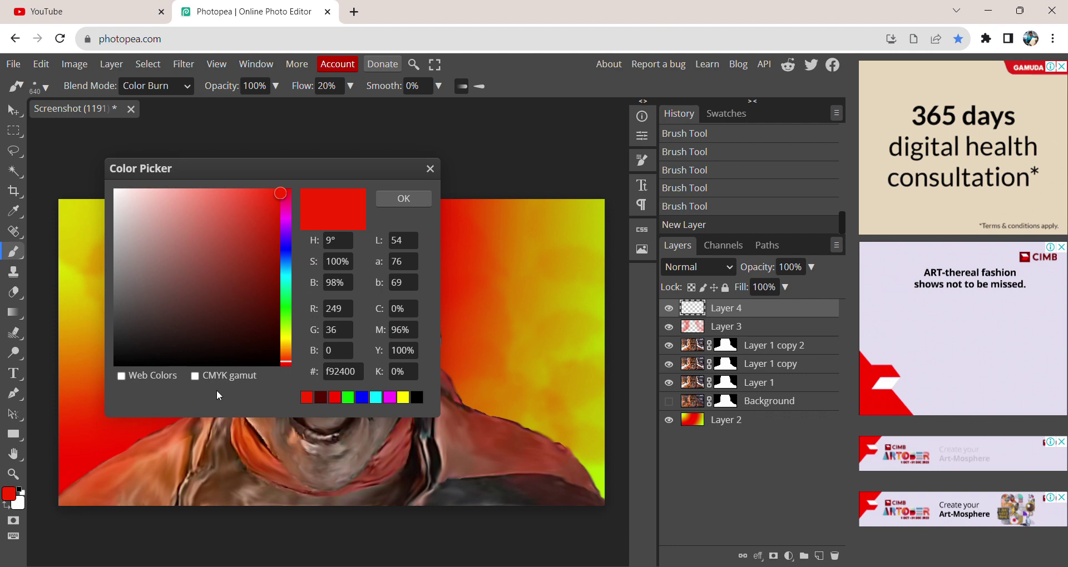
{"action": "left_click", "coordinate": [284, 331]}
{"action": "left_click", "coordinate": [392, 202]}
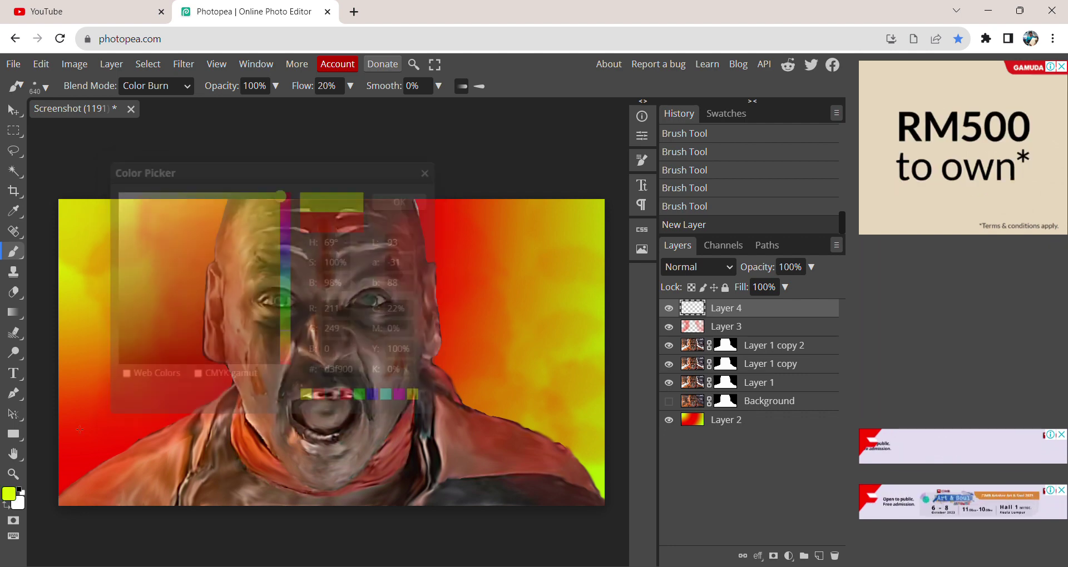
Enlarge the brush to 883 px and paint yellow-green on Layer 4 over the face, shoulders and background on both sides
{"action": "left_click", "coordinate": [45, 87]}
{"action": "left_click_drag", "start_coordinate": [210, 128], "coordinate": [257, 143]}
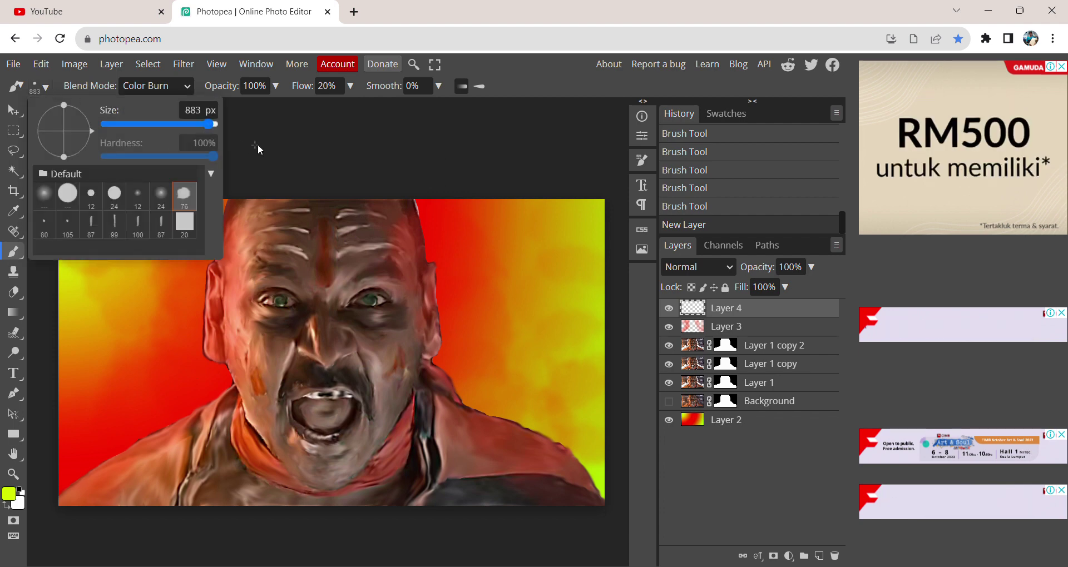
{"action": "left_click", "coordinate": [273, 221]}
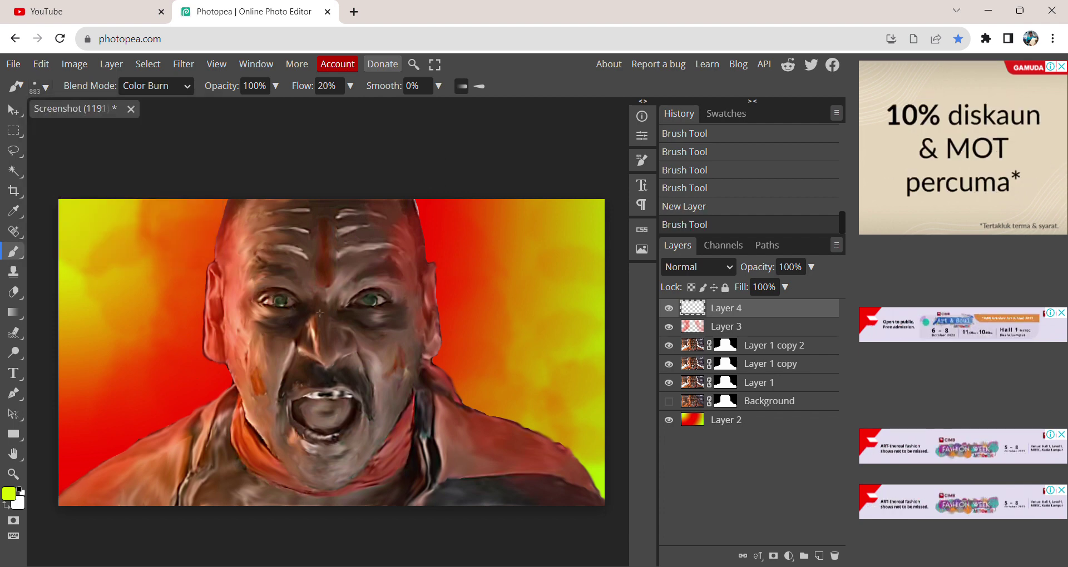
{"action": "left_click_drag", "start_coordinate": [320, 313], "coordinate": [313, 300]}
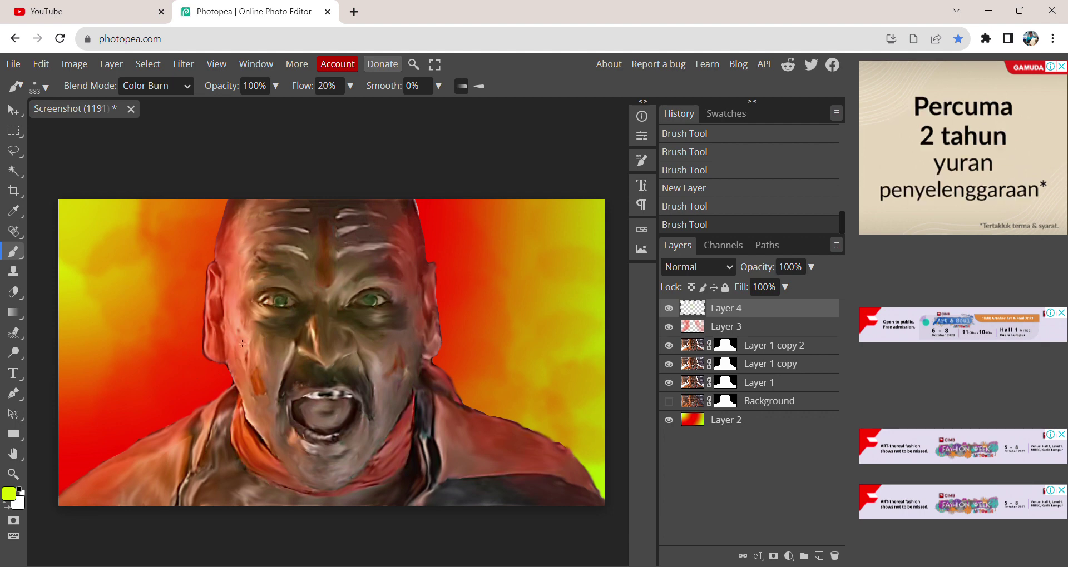
{"action": "left_click_drag", "start_coordinate": [228, 278], "coordinate": [221, 312]}
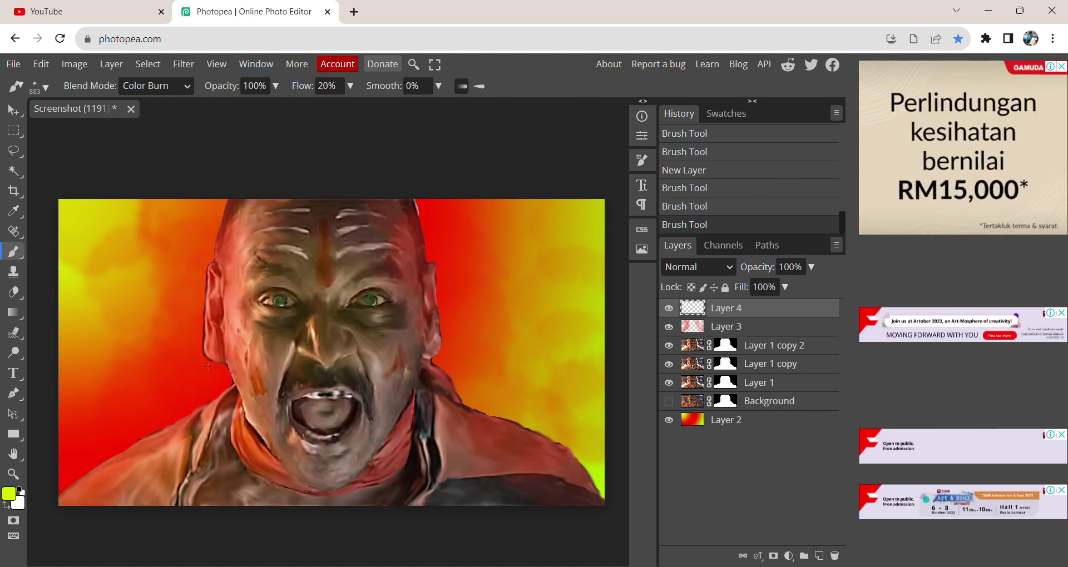
{"action": "left_click_drag", "start_coordinate": [207, 367], "coordinate": [250, 311]}
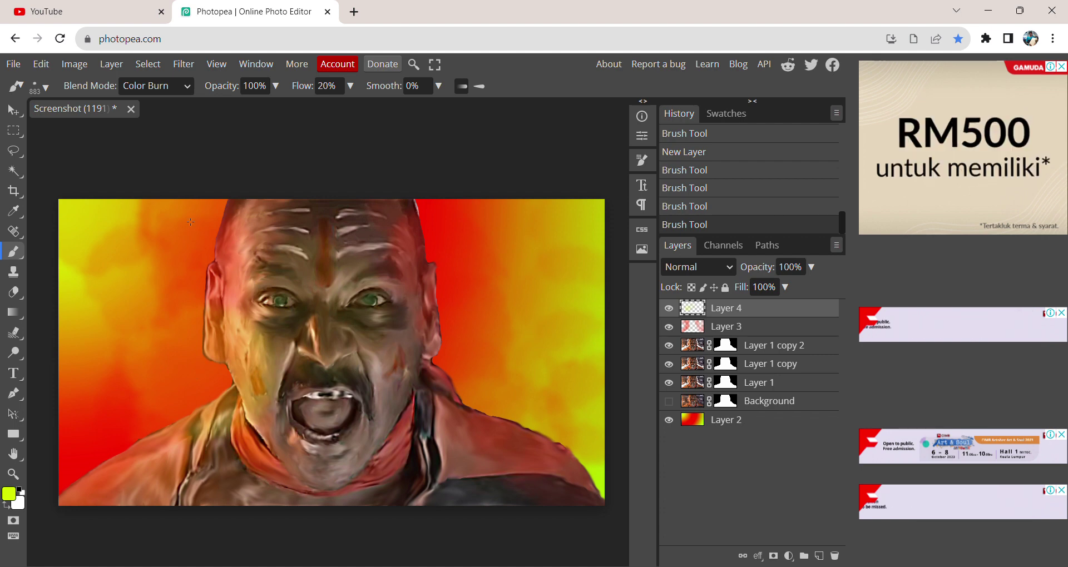
{"action": "mouse_move", "coordinate": [190, 222]}
{"action": "left_mouse_down"}
{"action": "mouse_move", "coordinate": [207, 229]}
{"action": "mouse_move", "coordinate": [236, 219]}
{"action": "left_mouse_up"}
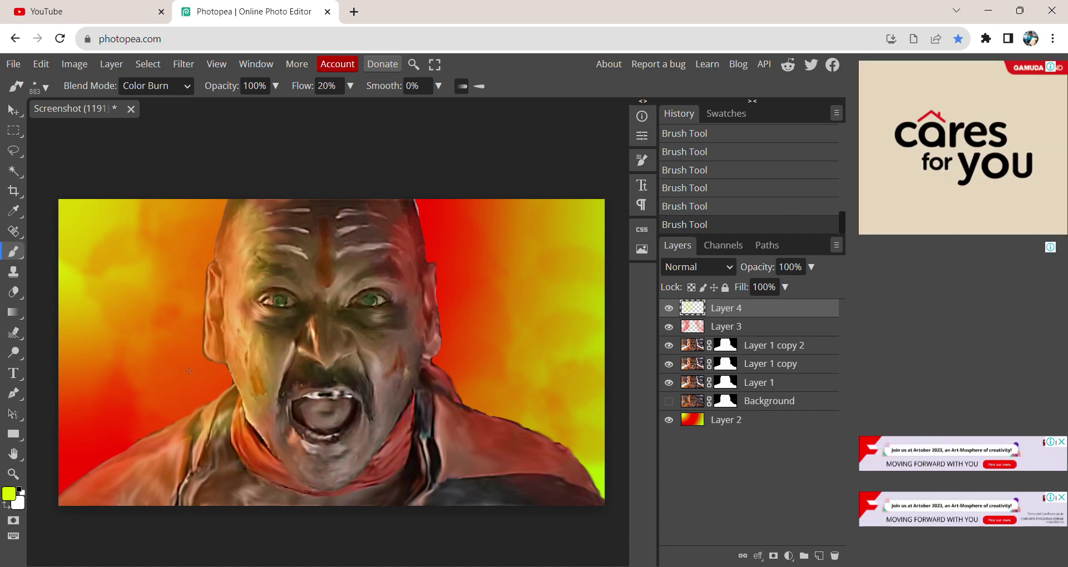
{"action": "left_click_drag", "start_coordinate": [158, 396], "coordinate": [78, 485]}
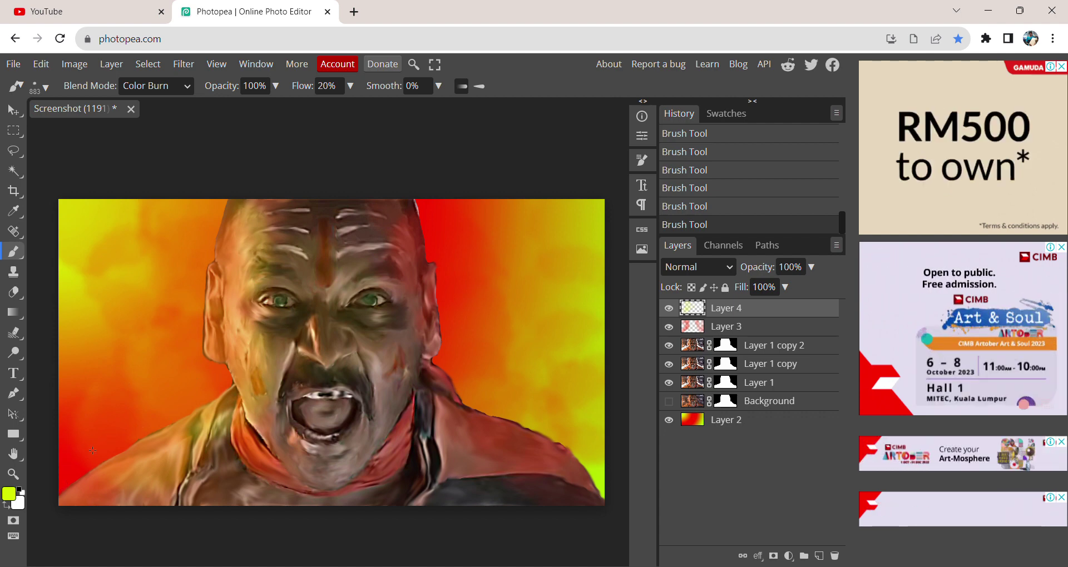
{"action": "left_click", "coordinate": [82, 434]}
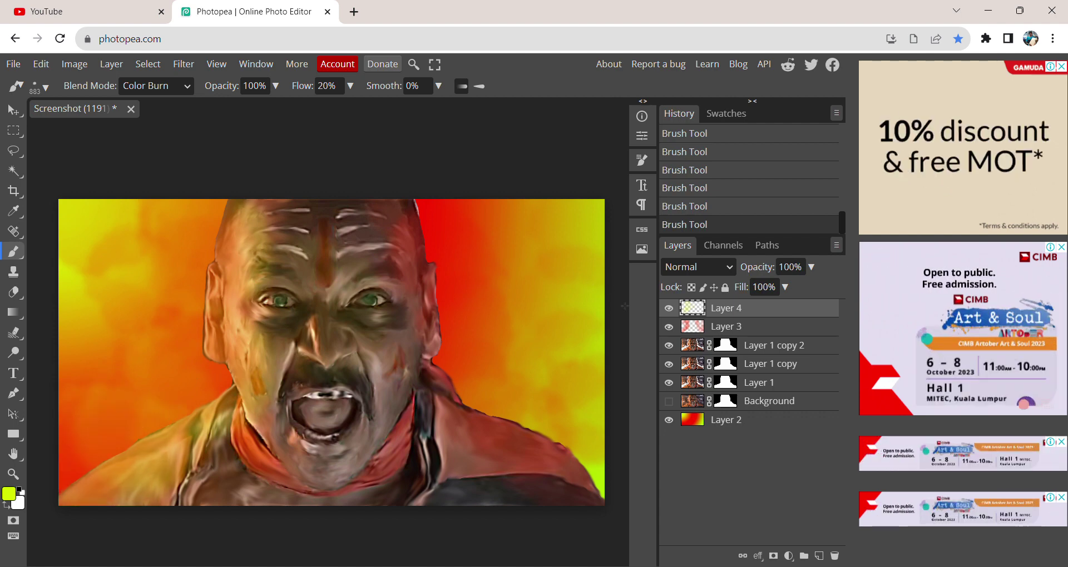
{"action": "left_click", "coordinate": [552, 381]}
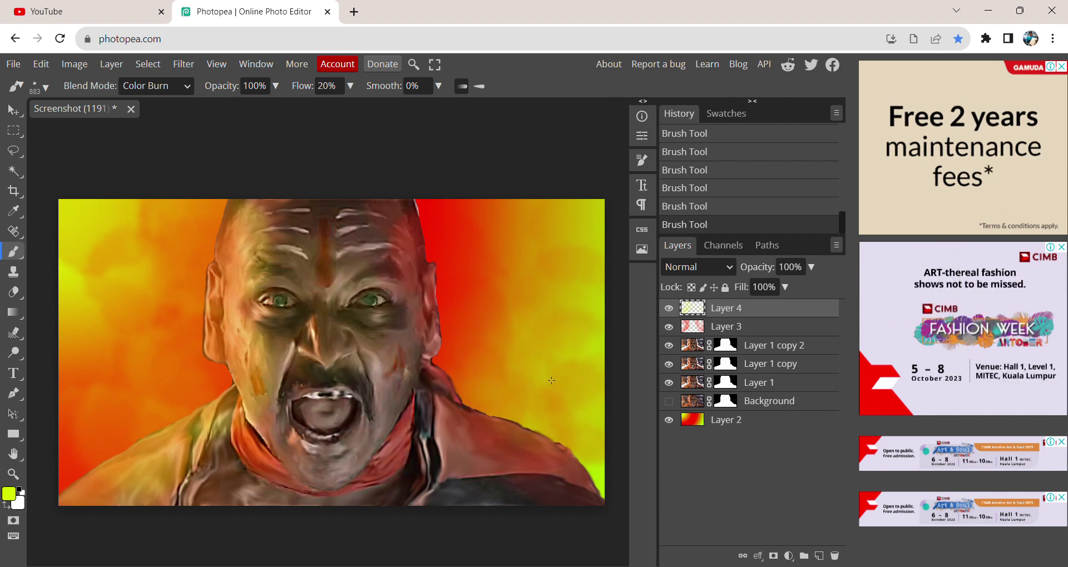
{"action": "left_click", "coordinate": [489, 322]}
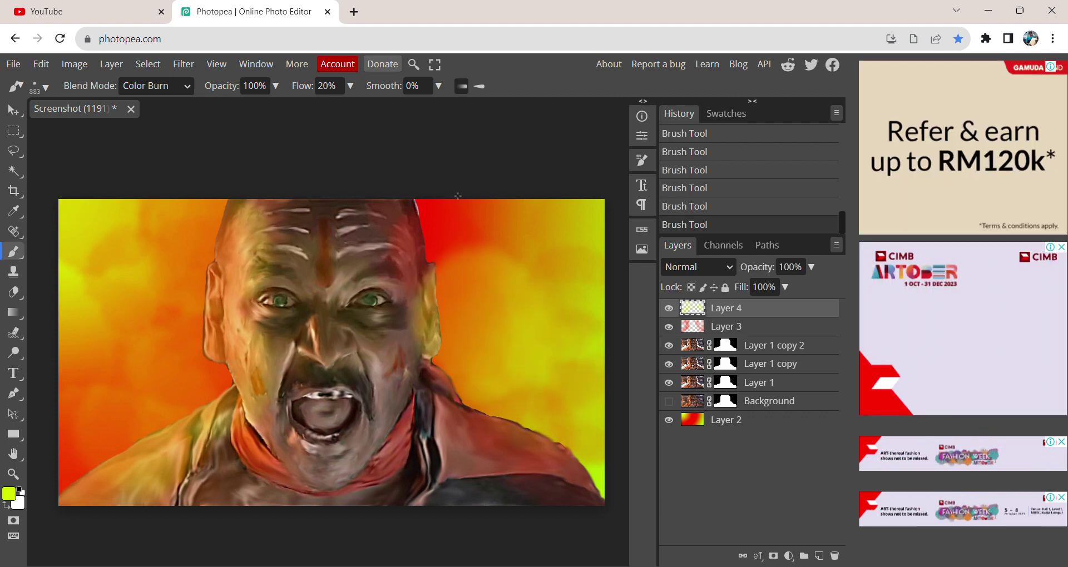
{"action": "left_click", "coordinate": [460, 209]}
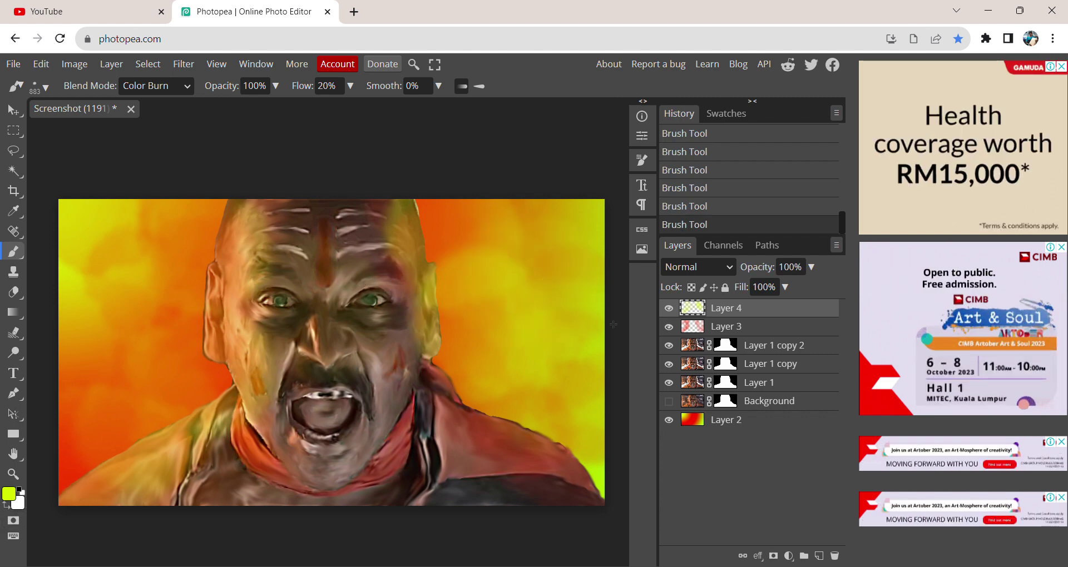
Select Layer 3 for painting and set the foreground colour to the orange-red f93000
{"action": "left_click", "coordinate": [717, 326]}
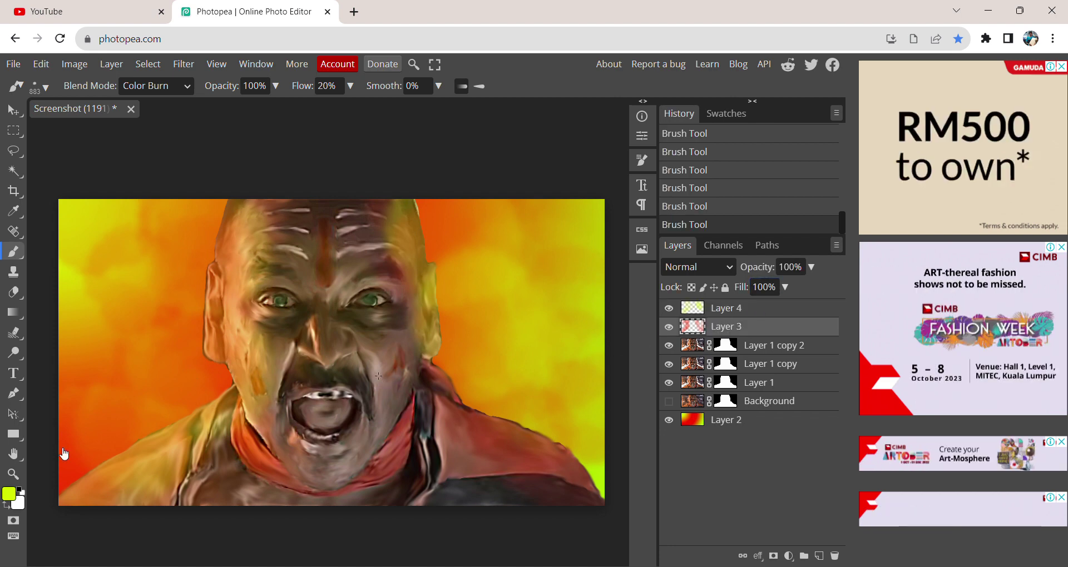
{"action": "left_click", "coordinate": [9, 493]}
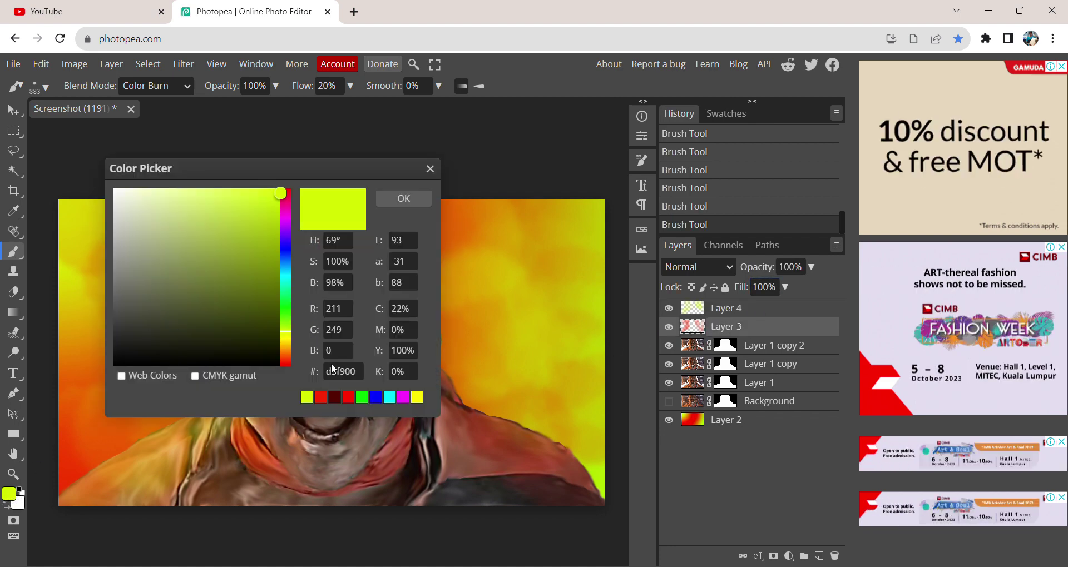
{"action": "double_click", "coordinate": [333, 371]}
{"action": "type", "text": "f92400"}
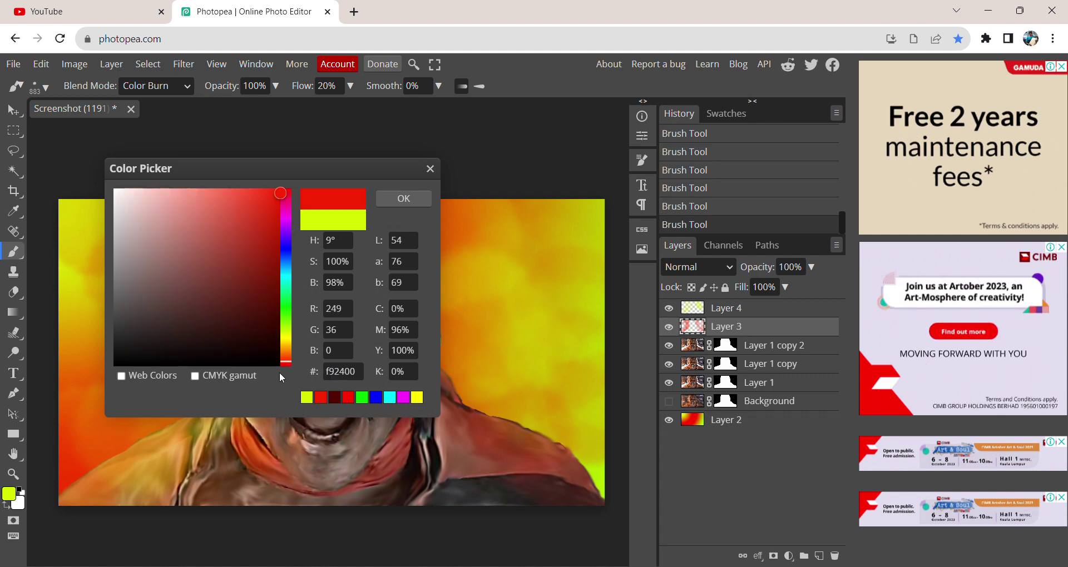
{"action": "left_click", "coordinate": [286, 358]}
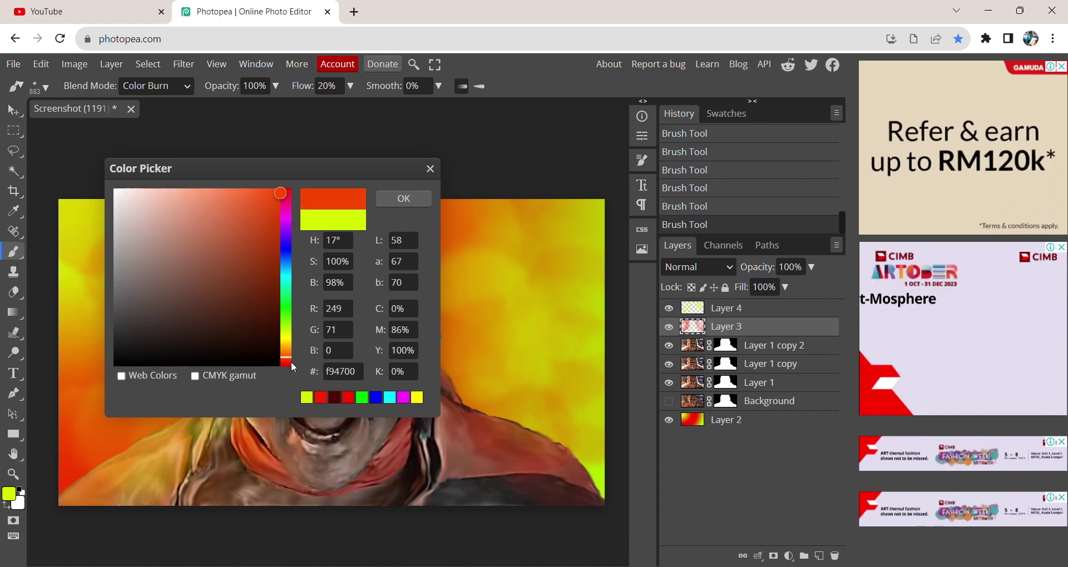
{"action": "left_click", "coordinate": [290, 360]}
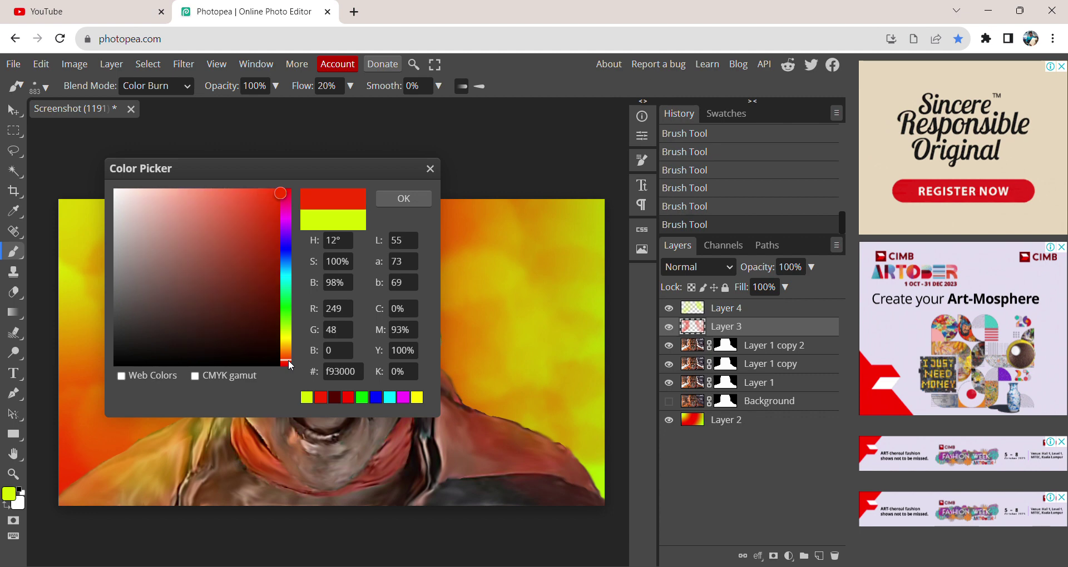
{"action": "left_click", "coordinate": [403, 199]}
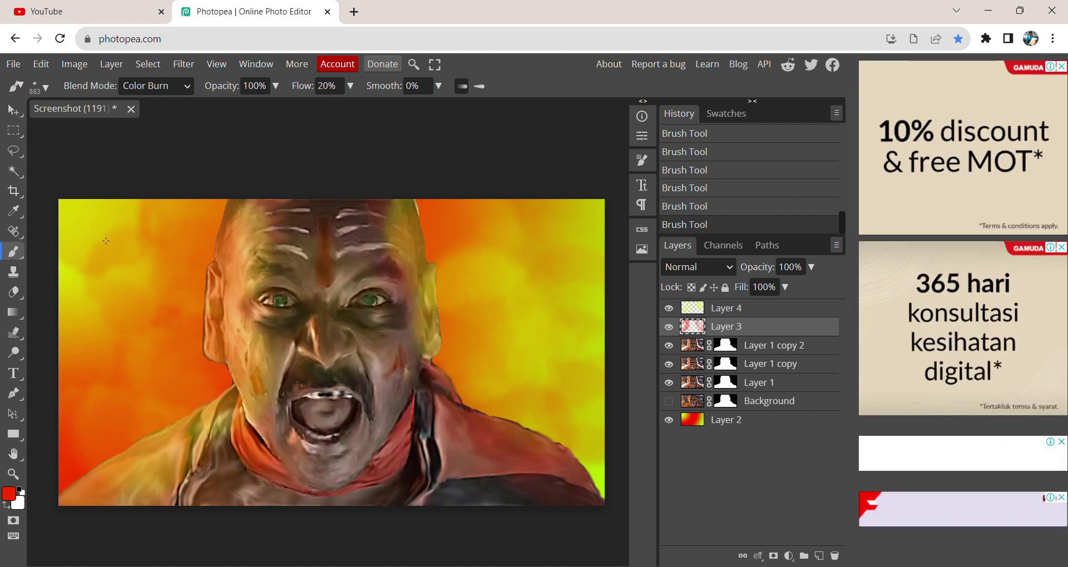
Brush red on Layer 3 over the background on both sides of the head, undoing the stroke near the picture's upper-left corner
{"action": "left_click_drag", "start_coordinate": [95, 237], "coordinate": [120, 245]}
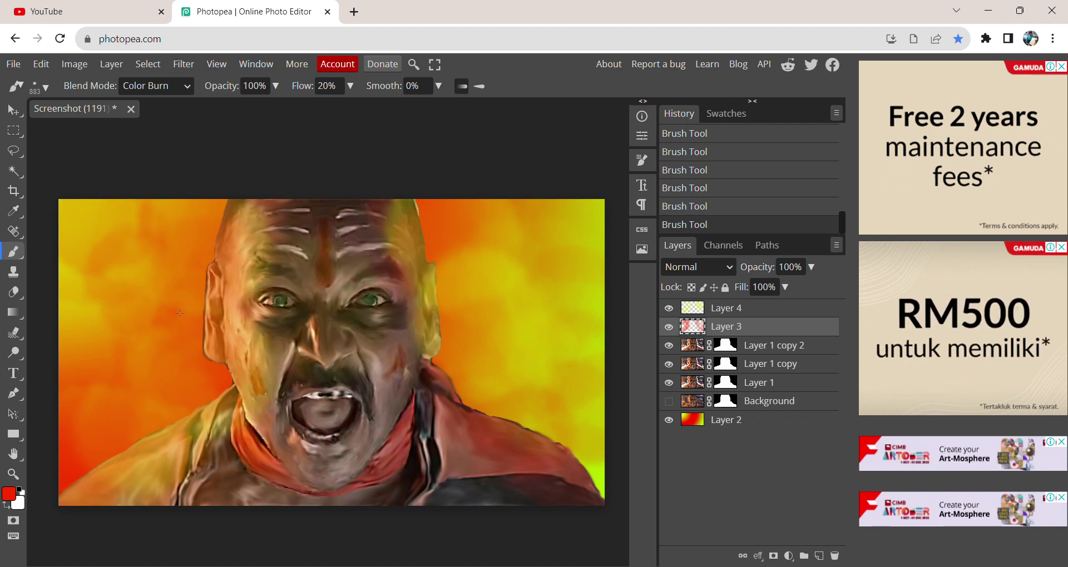
{"action": "key", "text": "ctrl+z"}
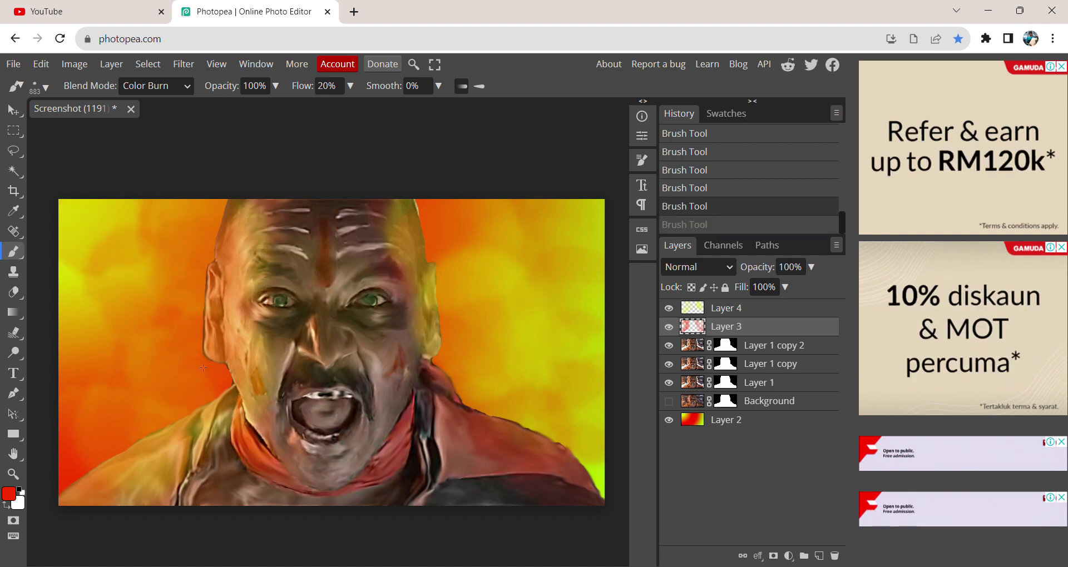
{"action": "key", "text": "ctrl+shift+z"}
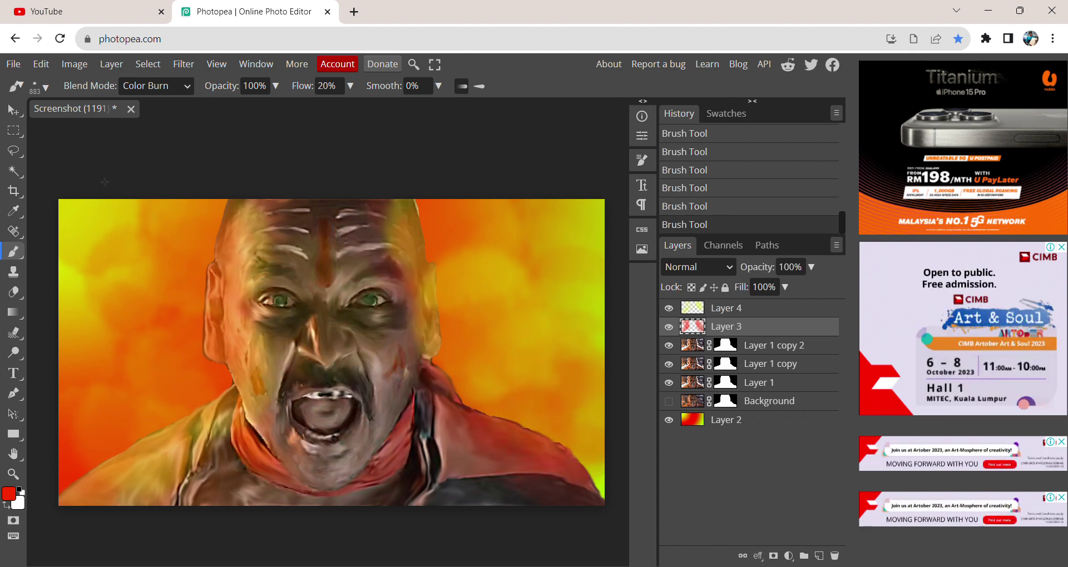
Place the 3SUN CREATION logo image, enlarge it to 163.98%, and position it in the picture's lower-right corner
{"action": "left_click", "coordinate": [13, 64]}
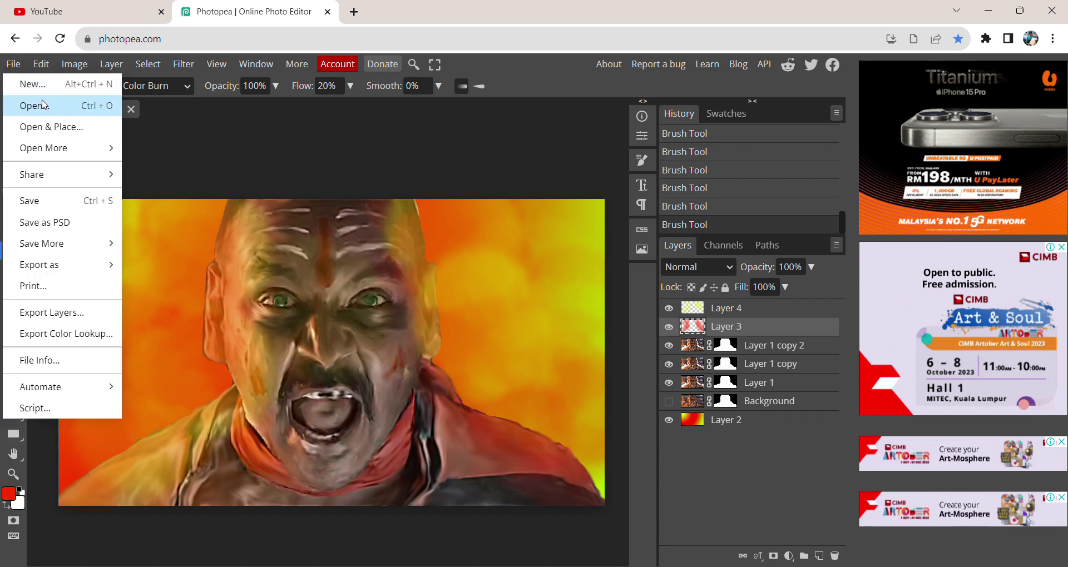
{"action": "left_click", "coordinate": [54, 126]}
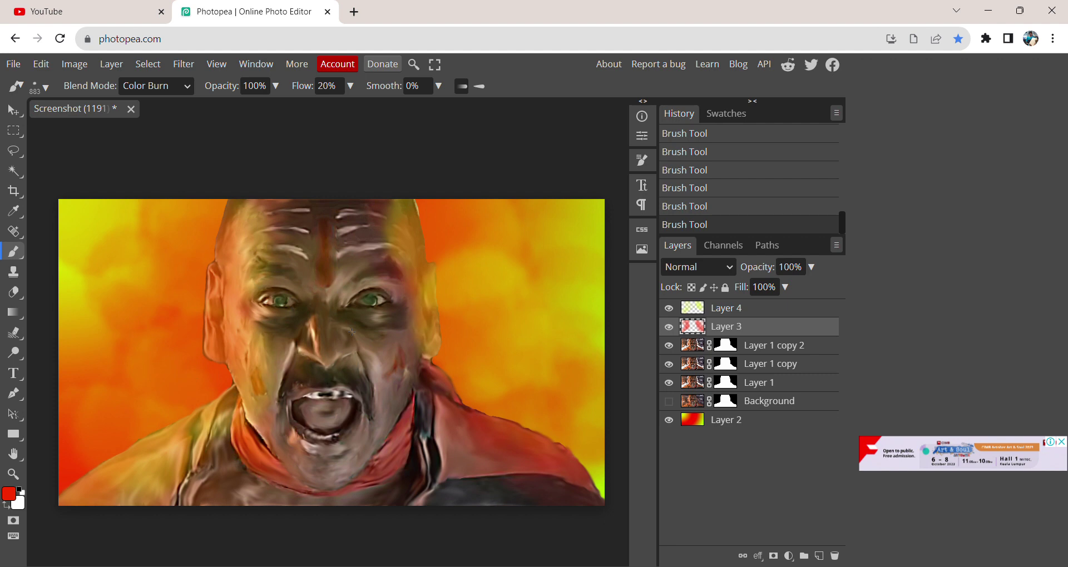
{"action": "key", "text": "ctrl+v"}
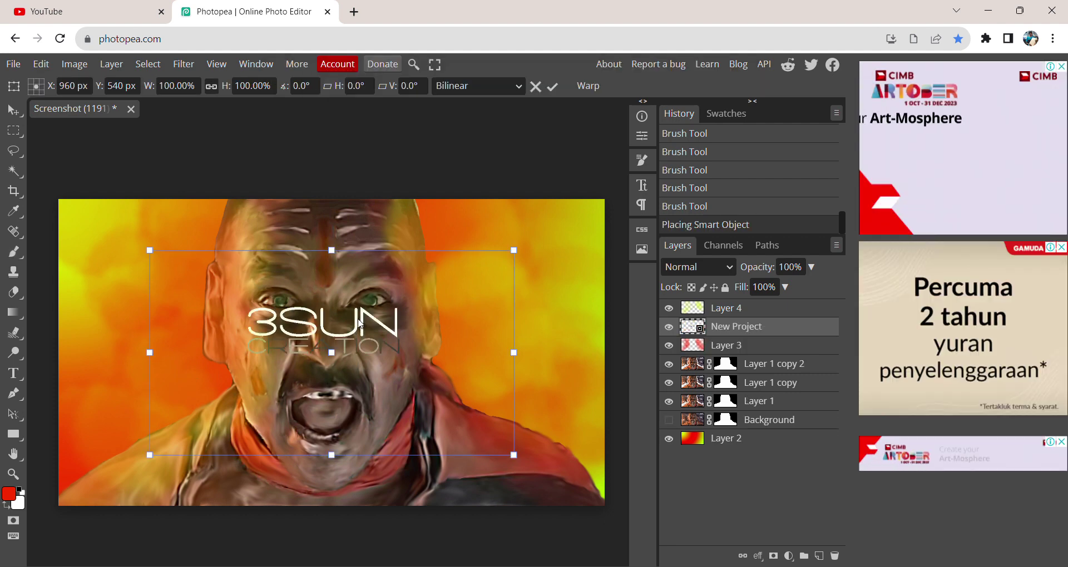
{"action": "left_click_drag", "start_coordinate": [361, 325], "coordinate": [562, 474]}
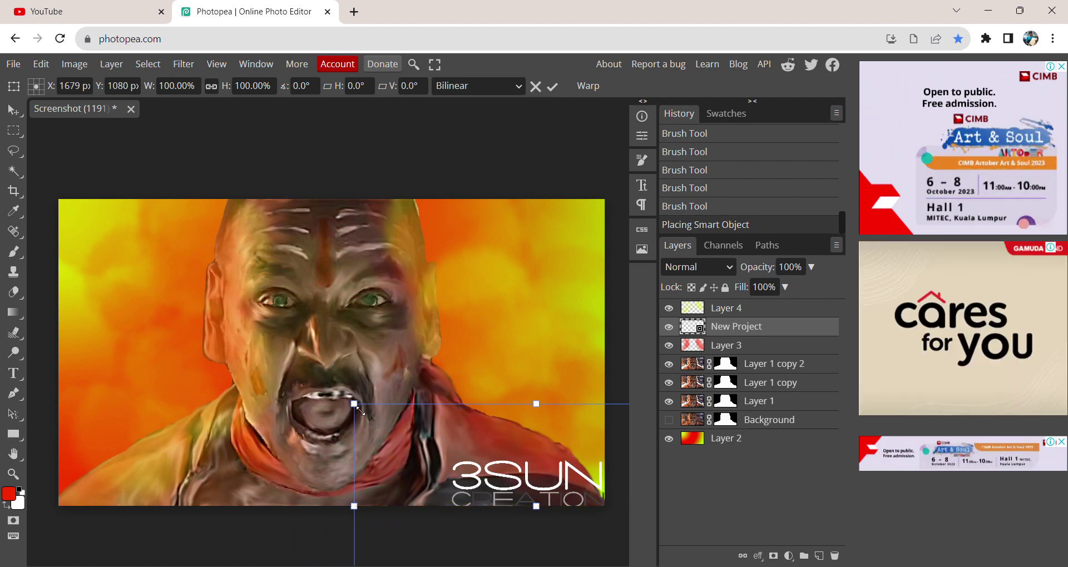
{"action": "left_click_drag", "start_coordinate": [354, 403], "coordinate": [112, 216]}
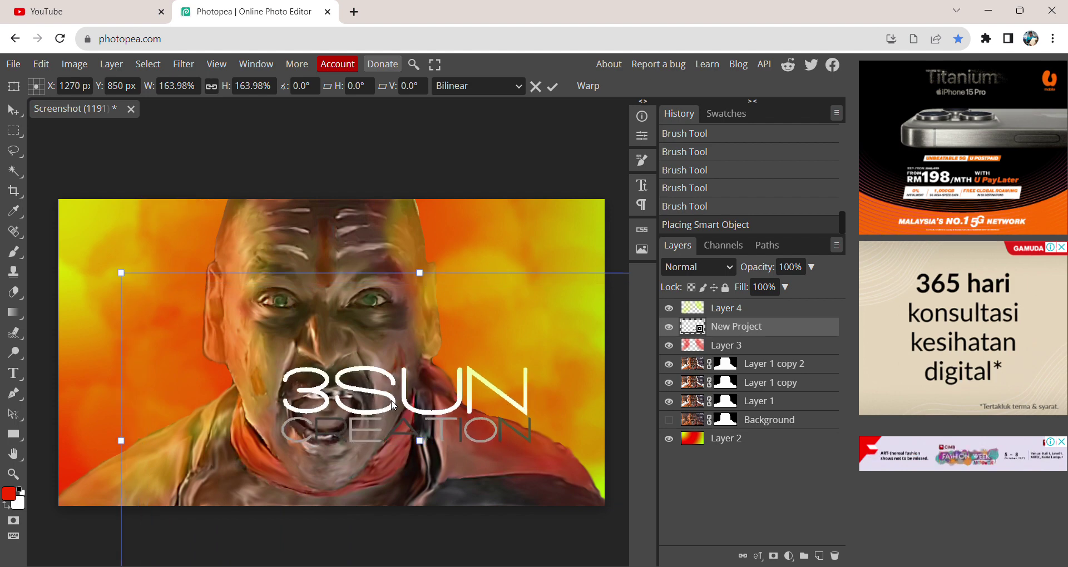
{"action": "left_click_drag", "start_coordinate": [392, 405], "coordinate": [468, 474]}
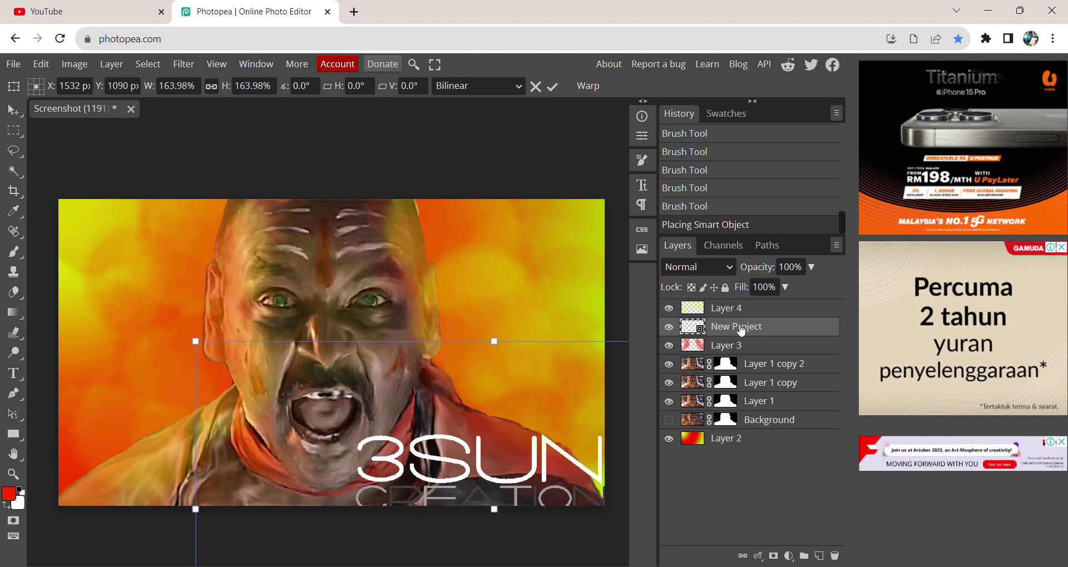
Reorder the stack so the New Project logo layer lies beneath both colour layers and Layer 4 lies beneath Layer 3
{"action": "left_click_drag", "start_coordinate": [742, 322], "coordinate": [745, 353]}
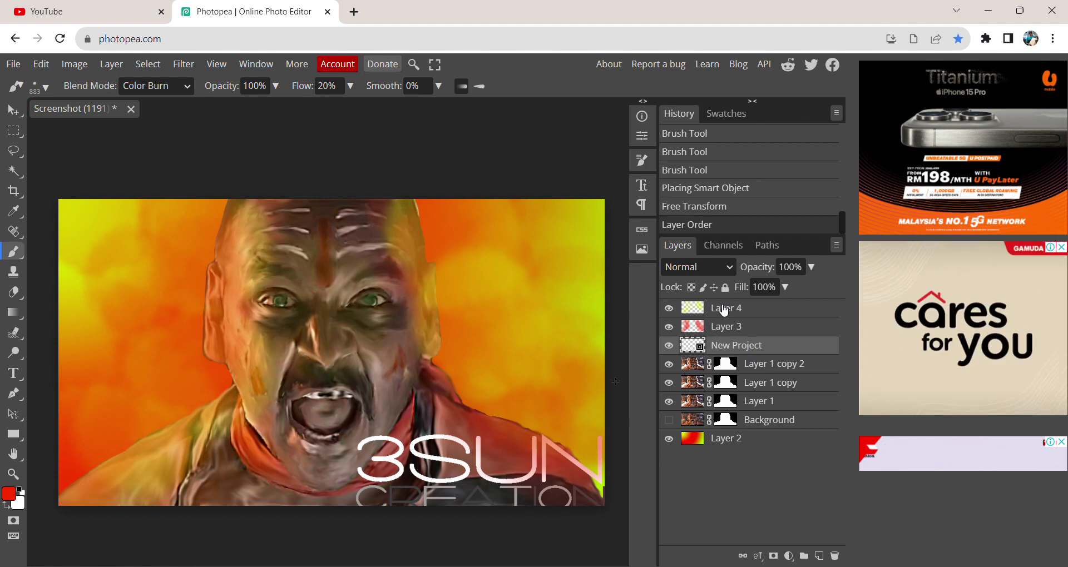
{"action": "left_click_drag", "start_coordinate": [723, 308], "coordinate": [717, 334]}
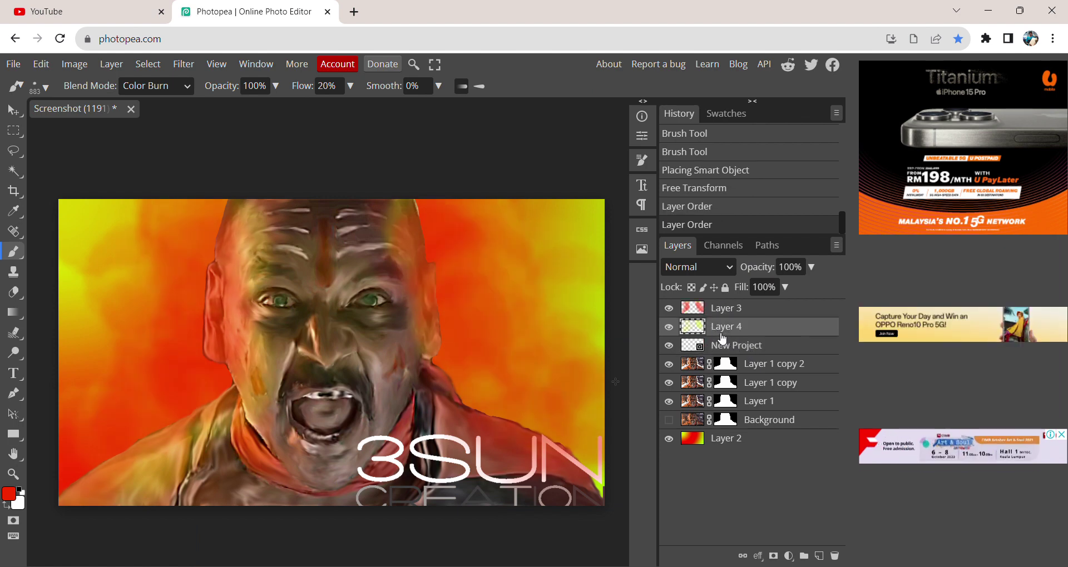